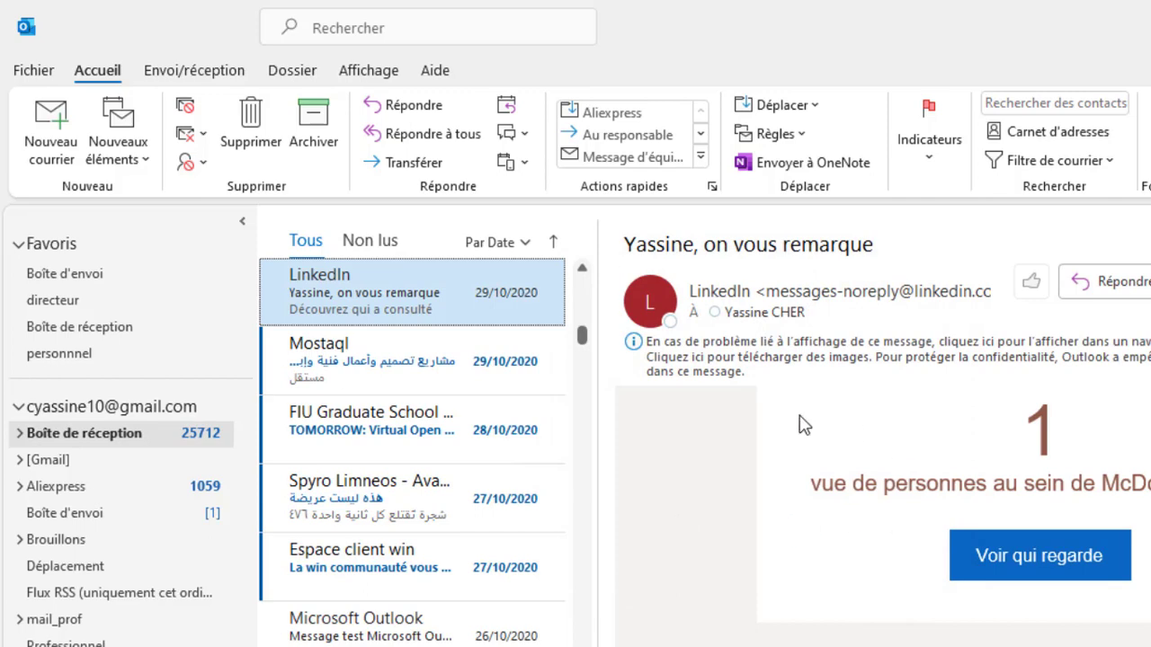
Step: Start an inline reply to the LinkedIn message, select the four quoted header lines, and place the cursor on the empty first body line
key("ctrl+r")
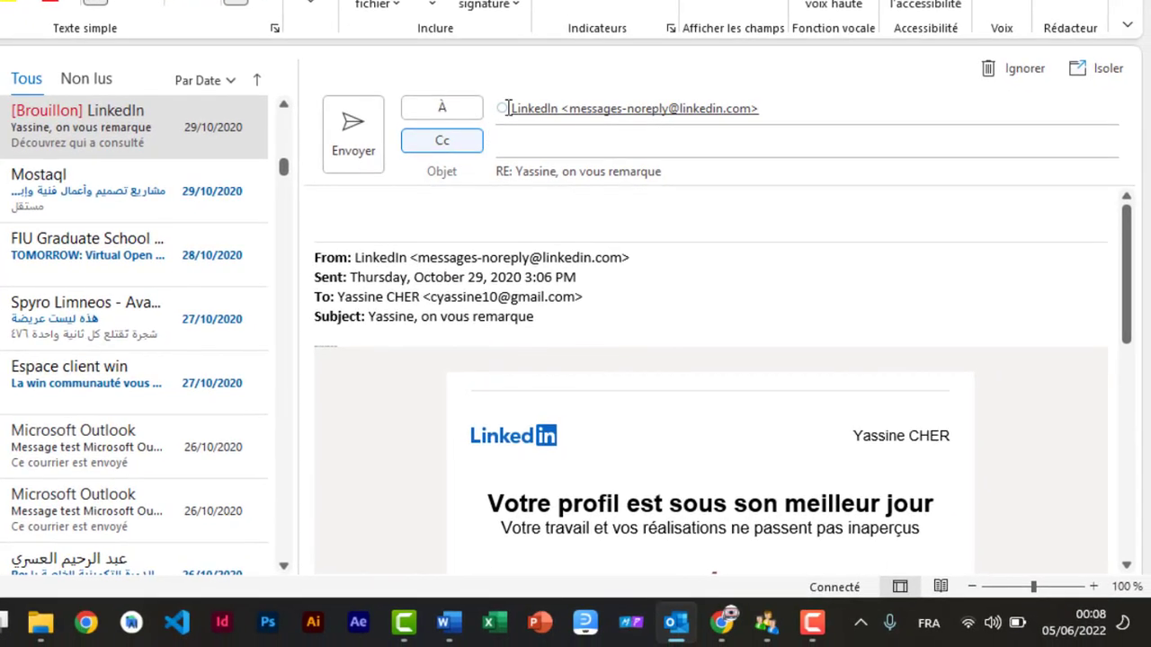
mouse_move(520, 106)
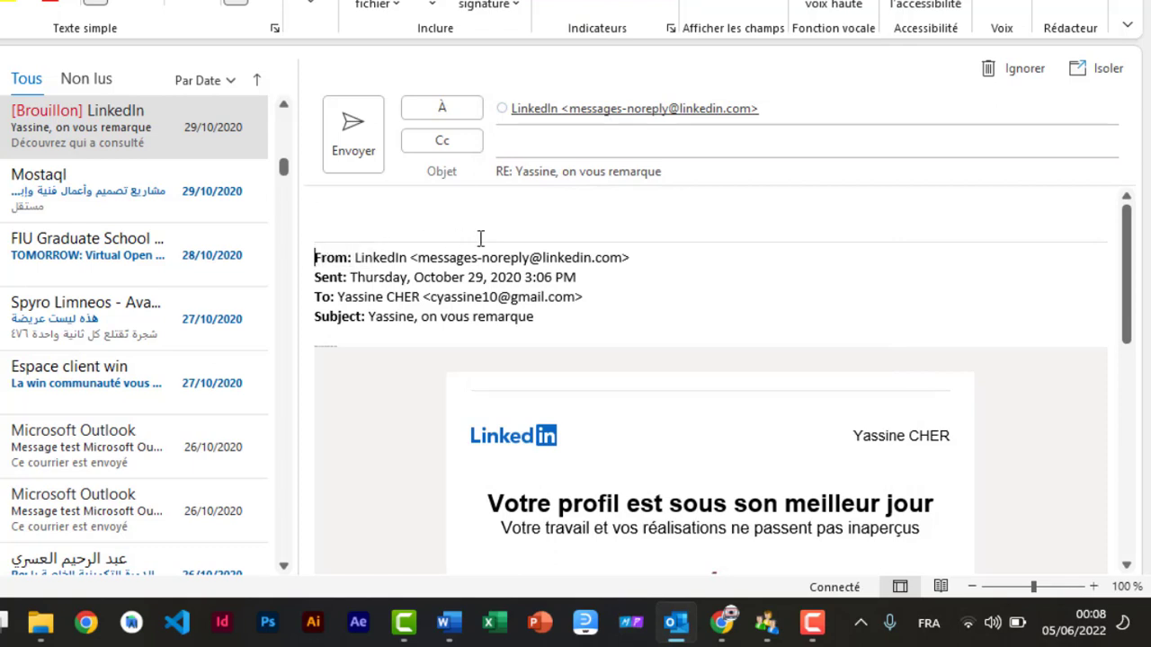
left_click_drag(315, 258, 643, 249)
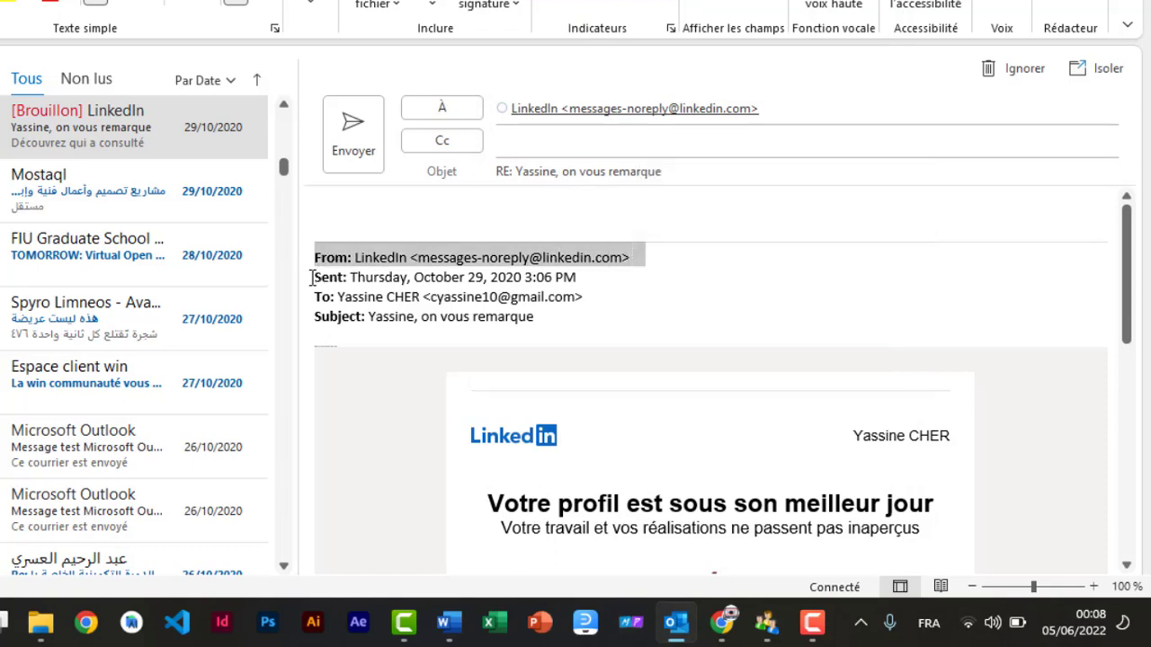
left_click_drag(315, 277, 592, 274)
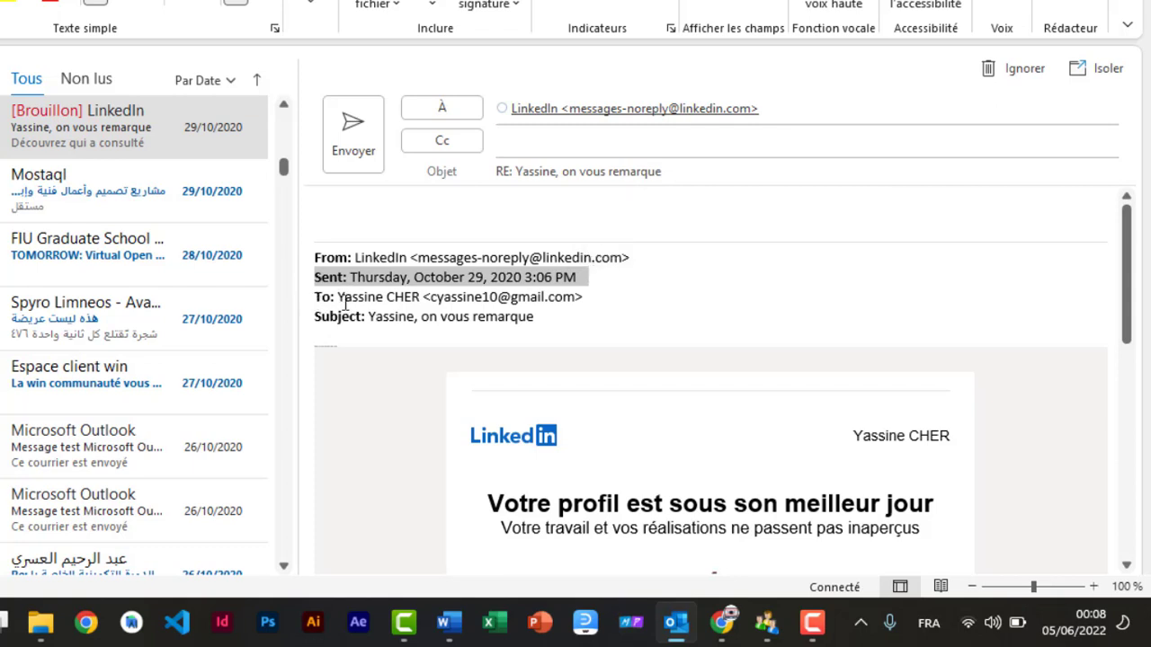
left_click_drag(316, 298, 590, 296)
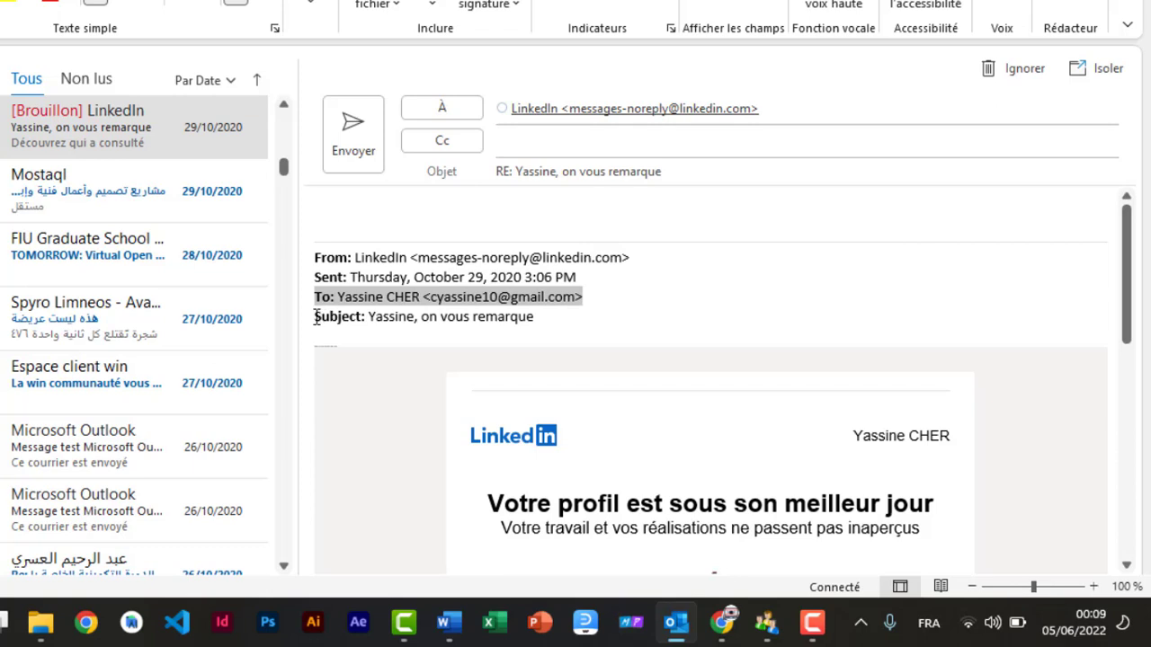
left_click_drag(316, 318, 543, 320)
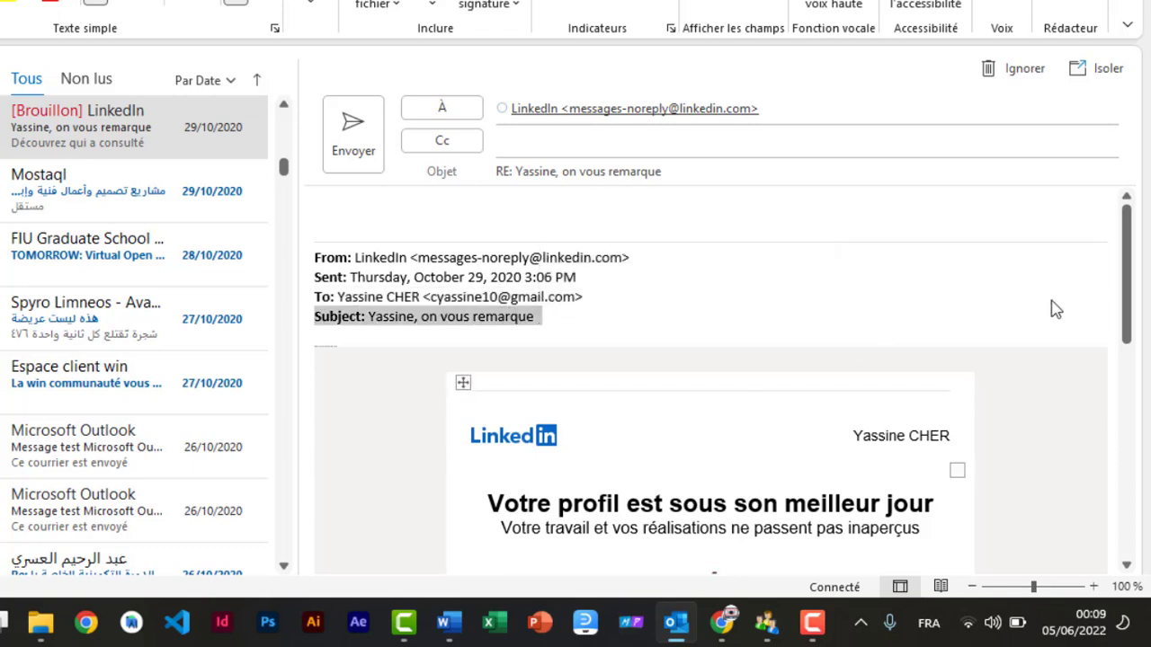
left_click_drag(1130, 248, 1143, 173)
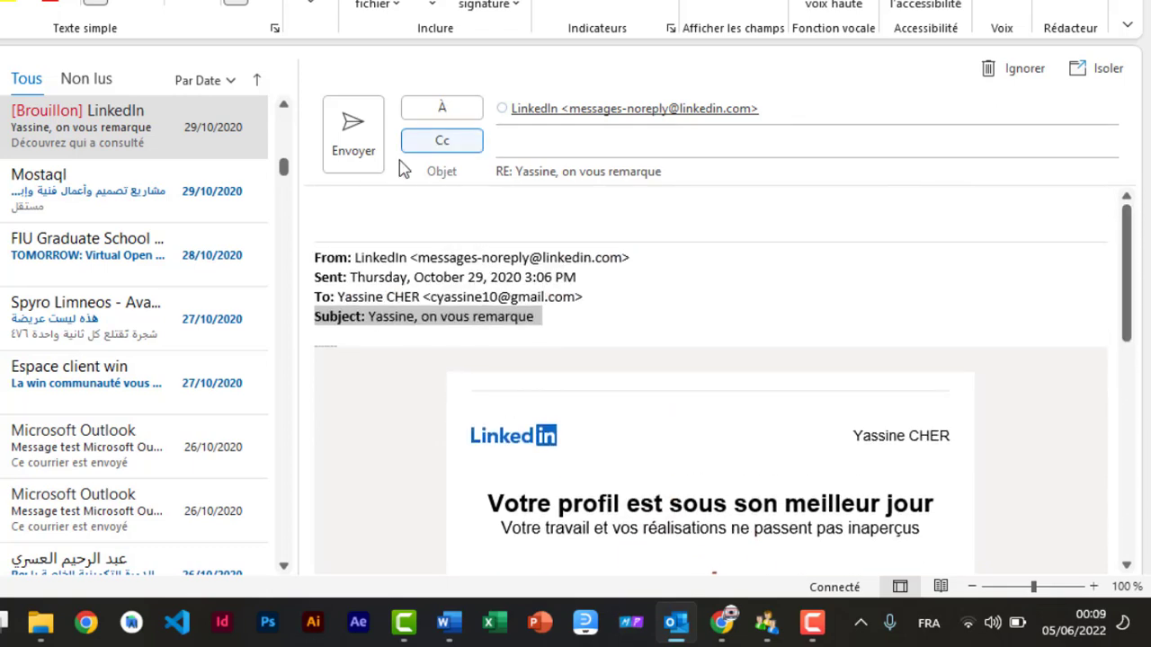
left_click(342, 208)
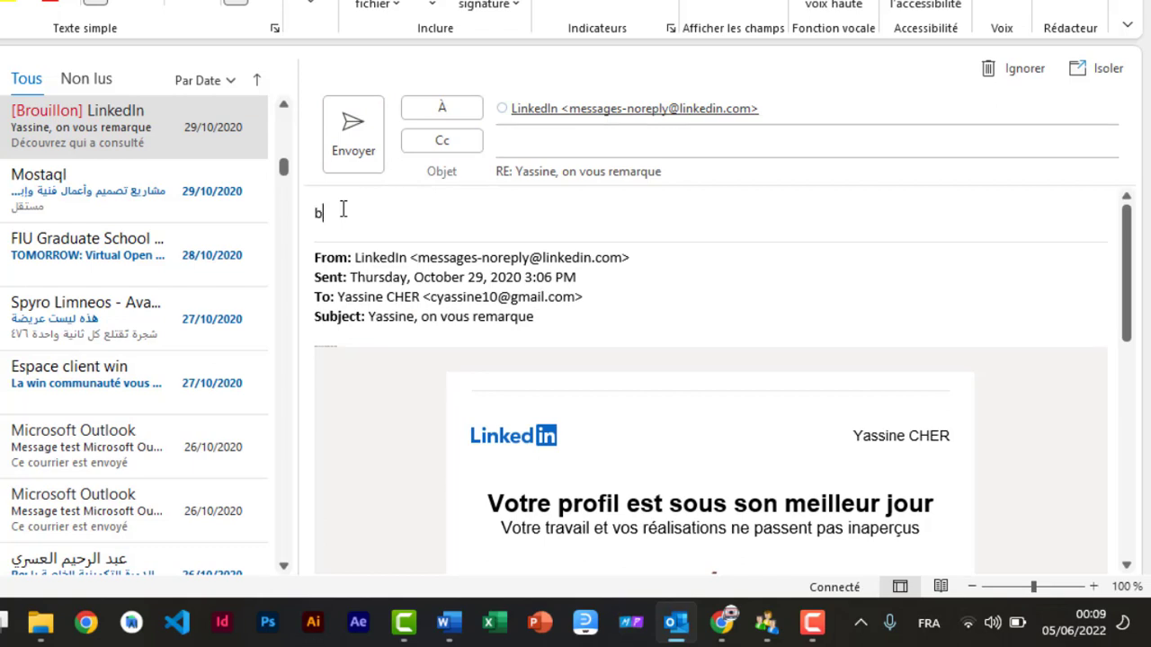
Step: Write 'Bienvenu dans mon profil' in the reply and pop it out into its own window
type("bienvenu dans ")
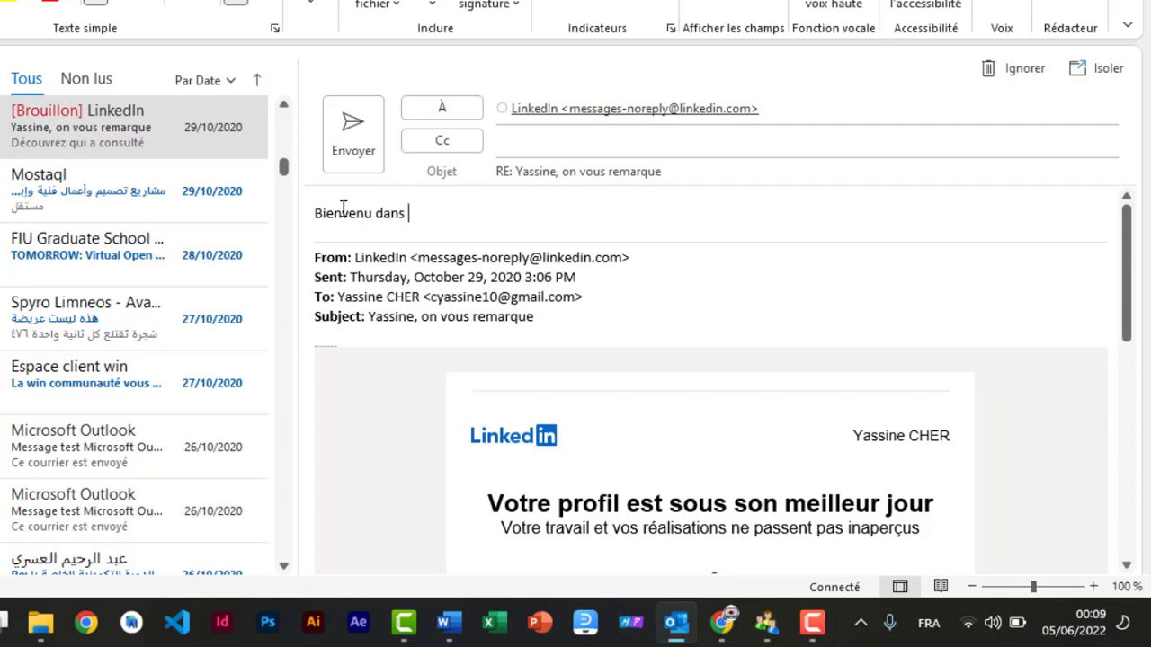
type("mon profil")
left_click(1098, 72)
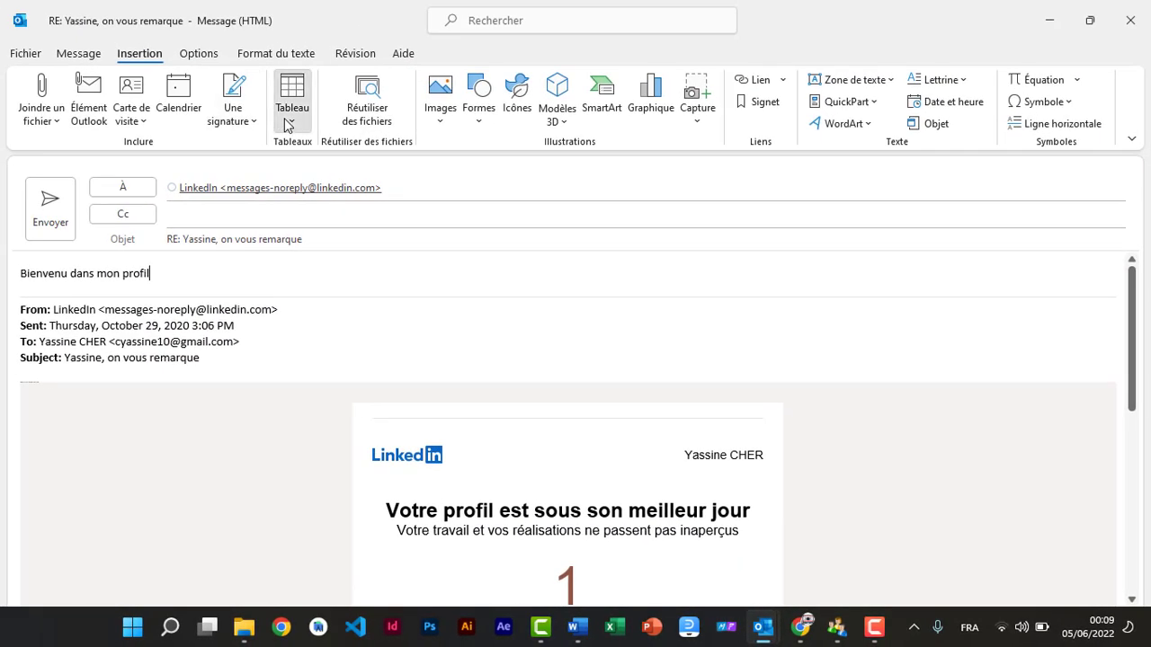
Step: Insert a five-column table under the greeting and add a fifth row
left_click(291, 100)
key("Escape")
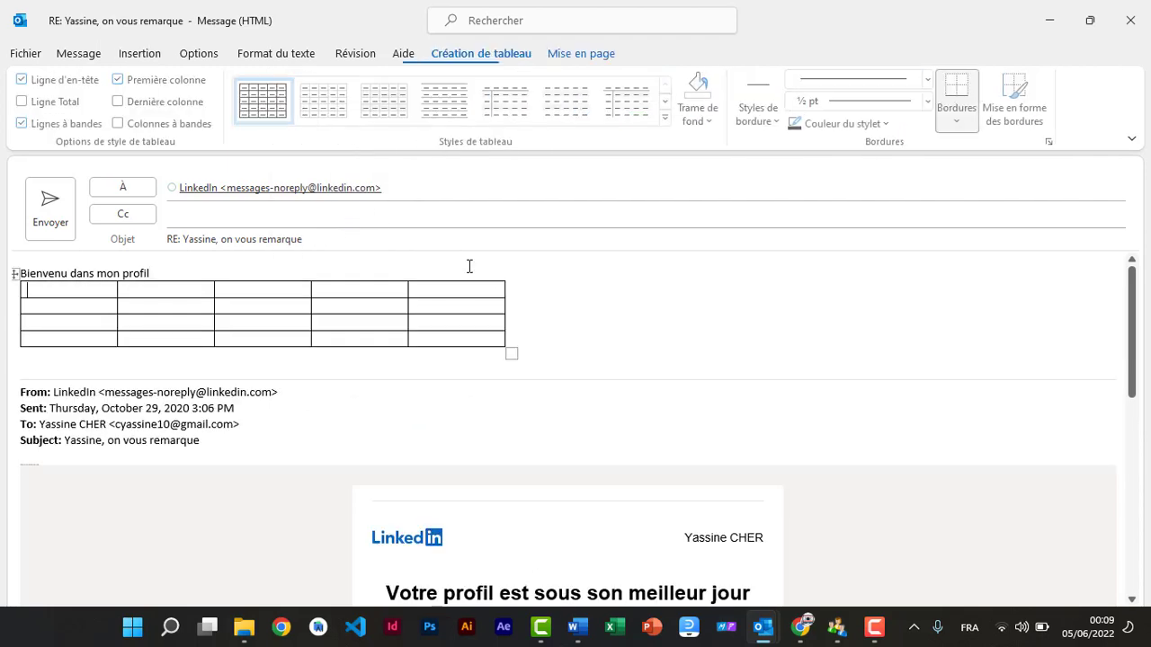
left_click(535, 341)
key("Return")
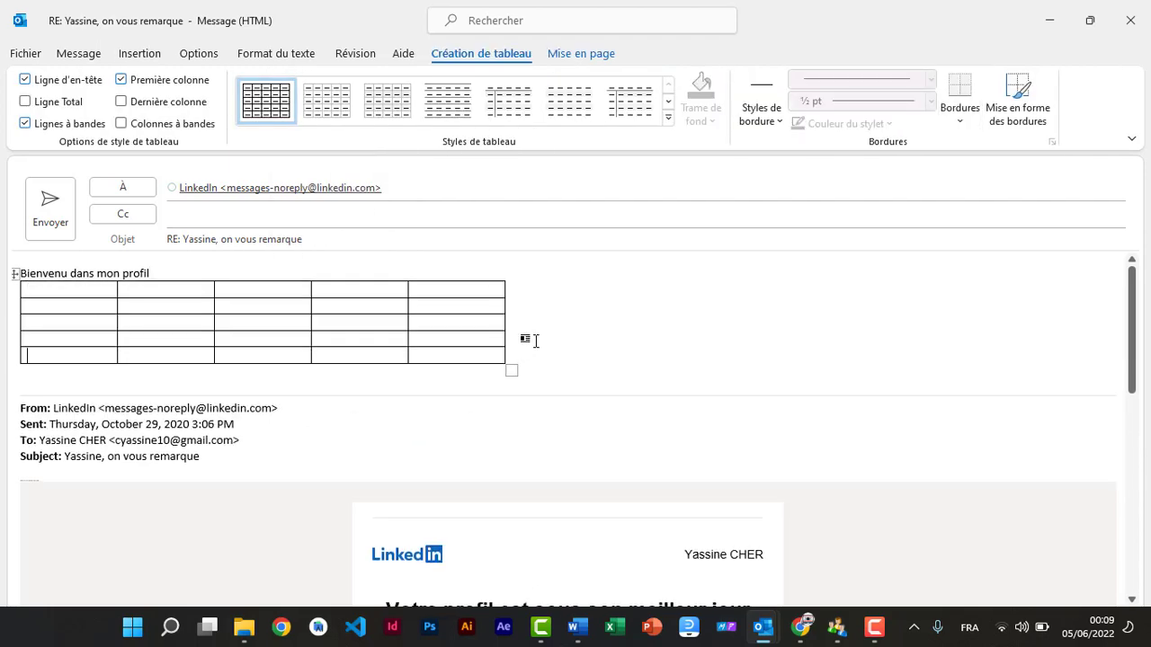
left_click(40, 380)
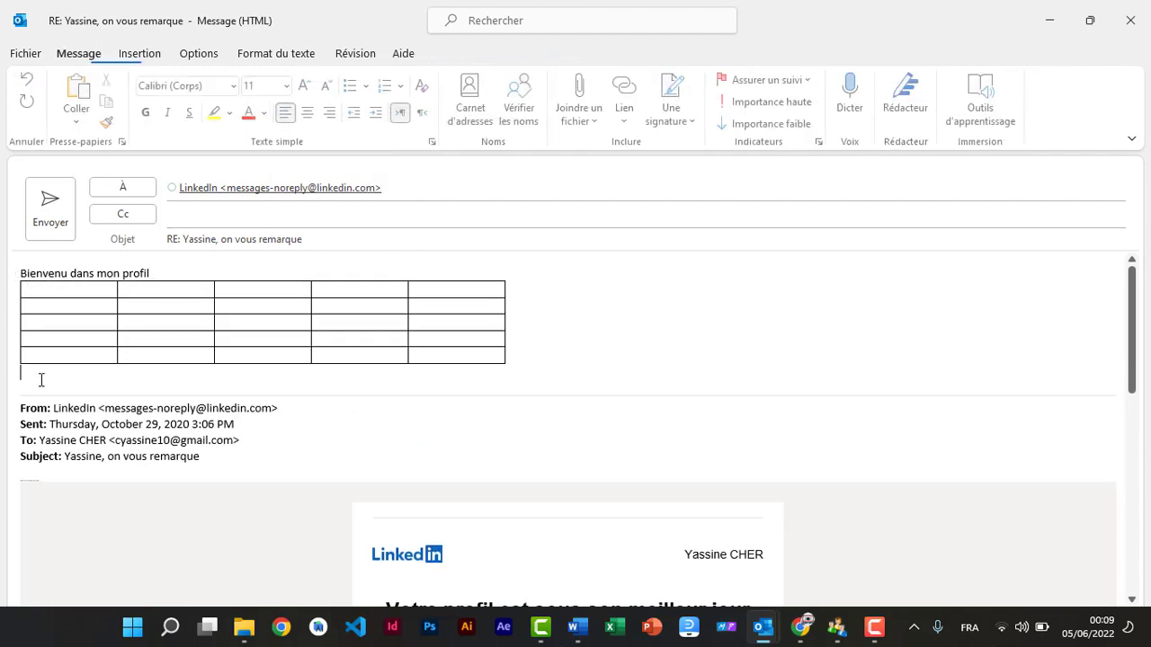
Step: Draw a blue teardrop shape to the right of the table
left_click(151, 57)
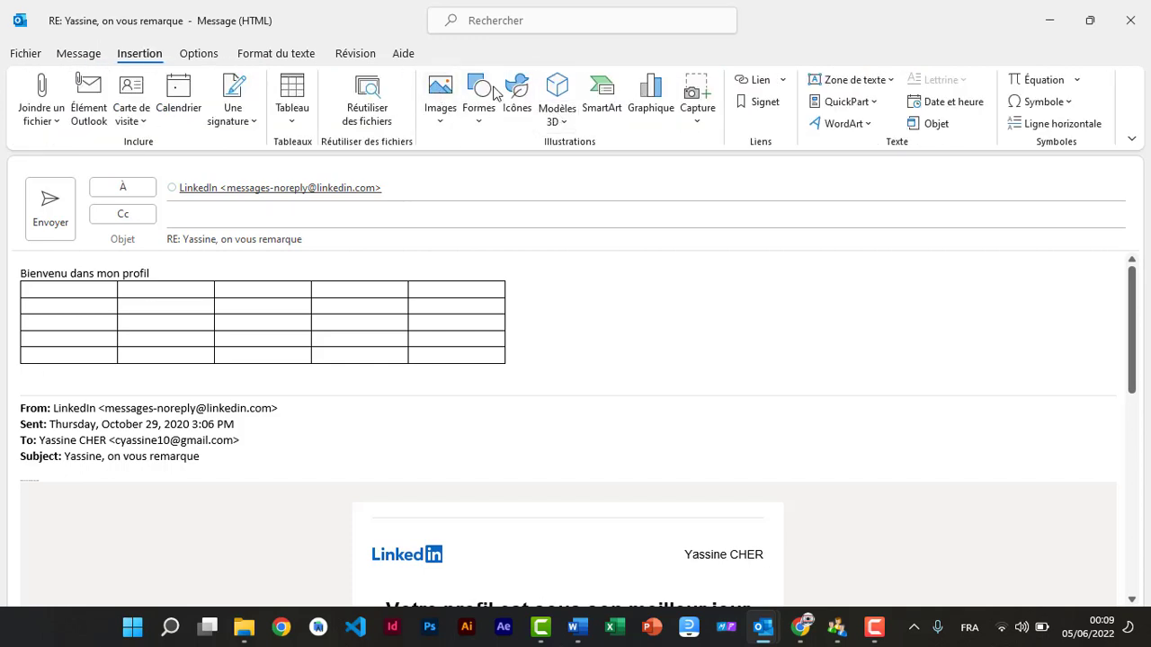
left_click(483, 125)
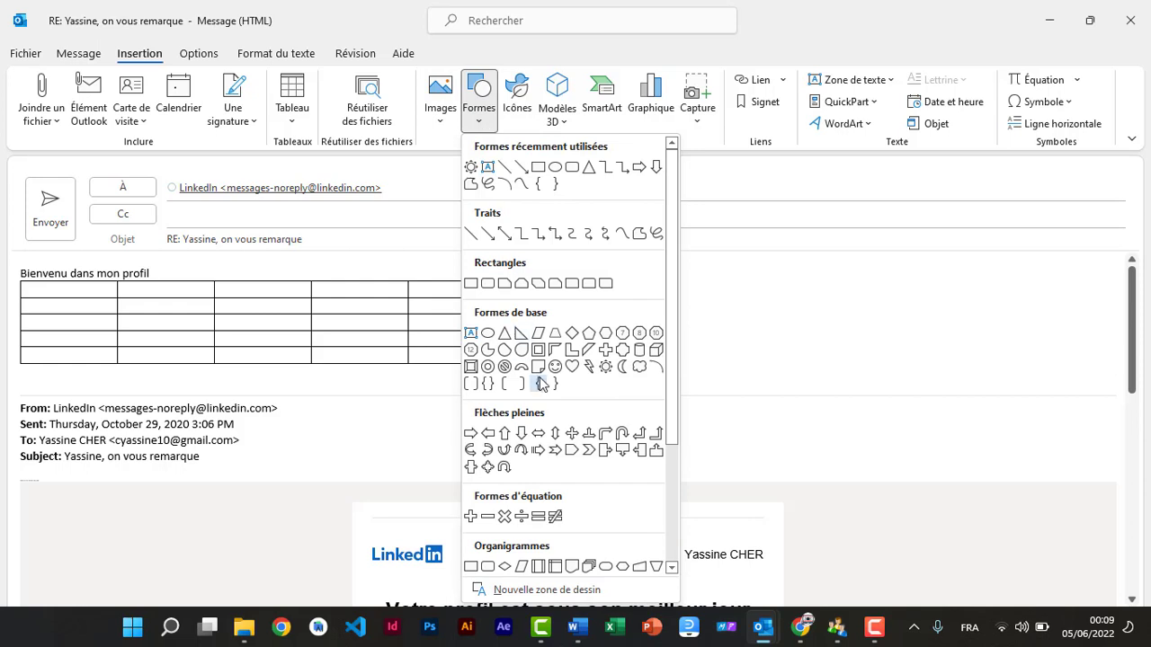
left_click(521, 353)
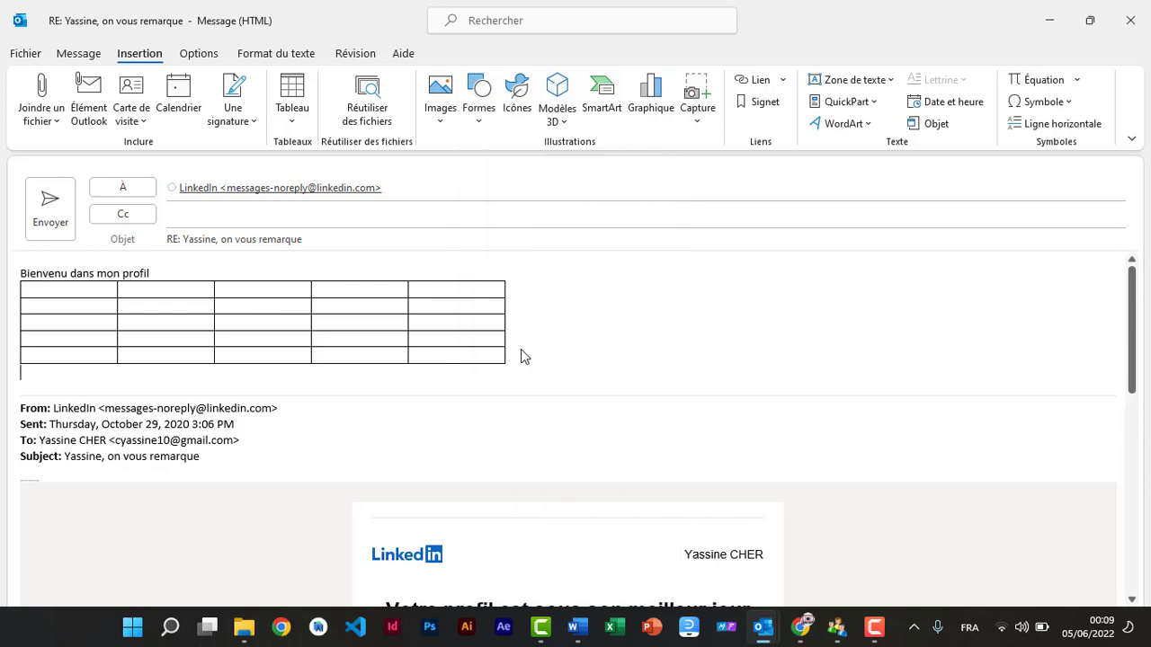
left_click_drag(552, 290, 659, 384)
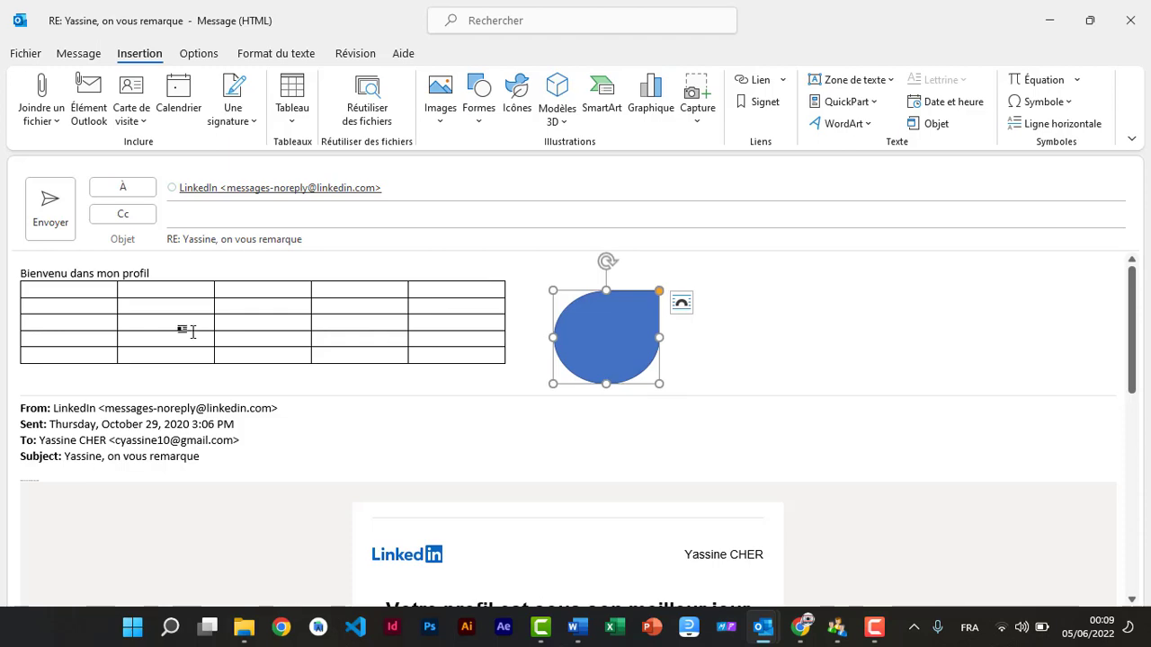
left_click(158, 382)
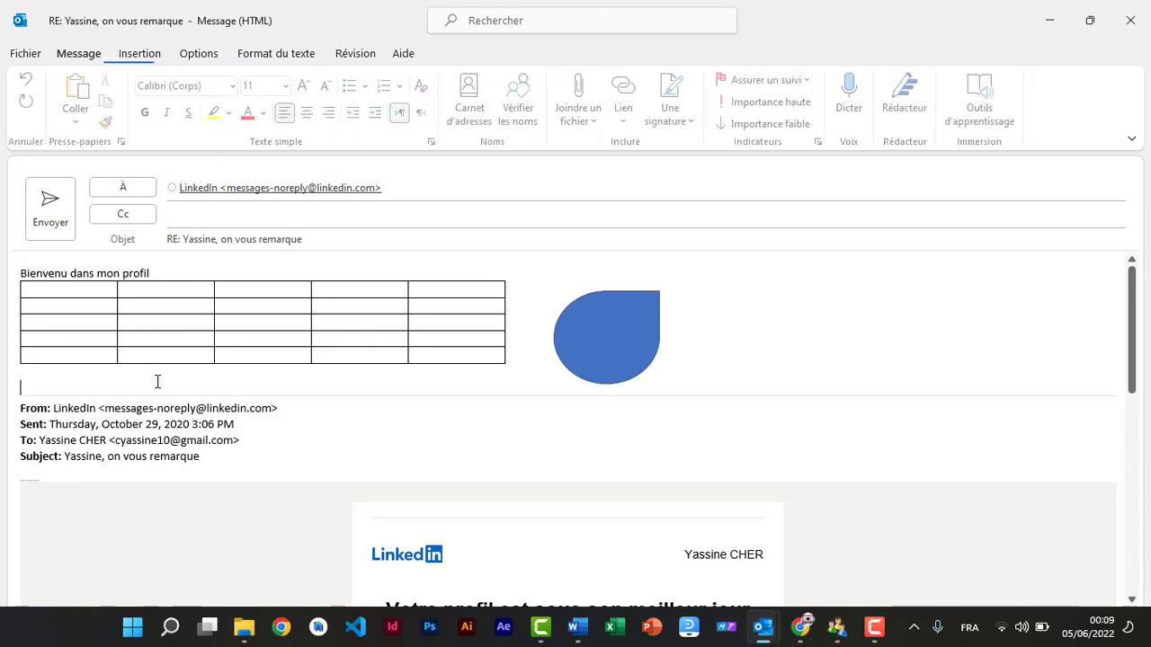
left_click(135, 54)
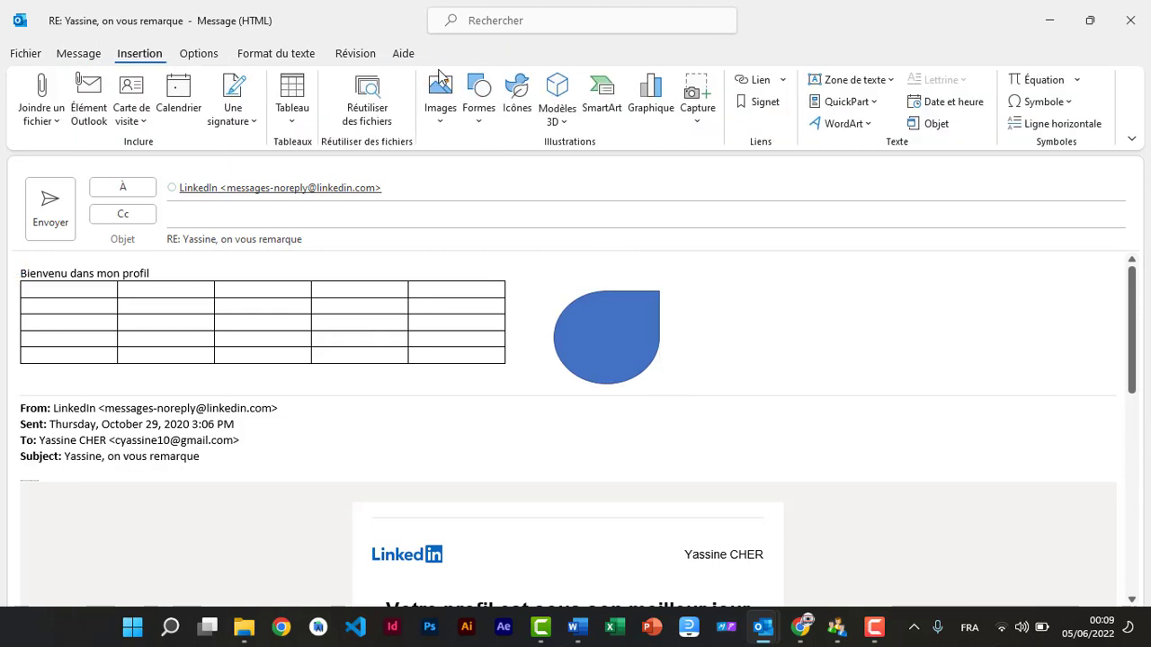
Step: Add a 3-D clustered column chart to the reply, close its data sheet, and send it
left_click(656, 108)
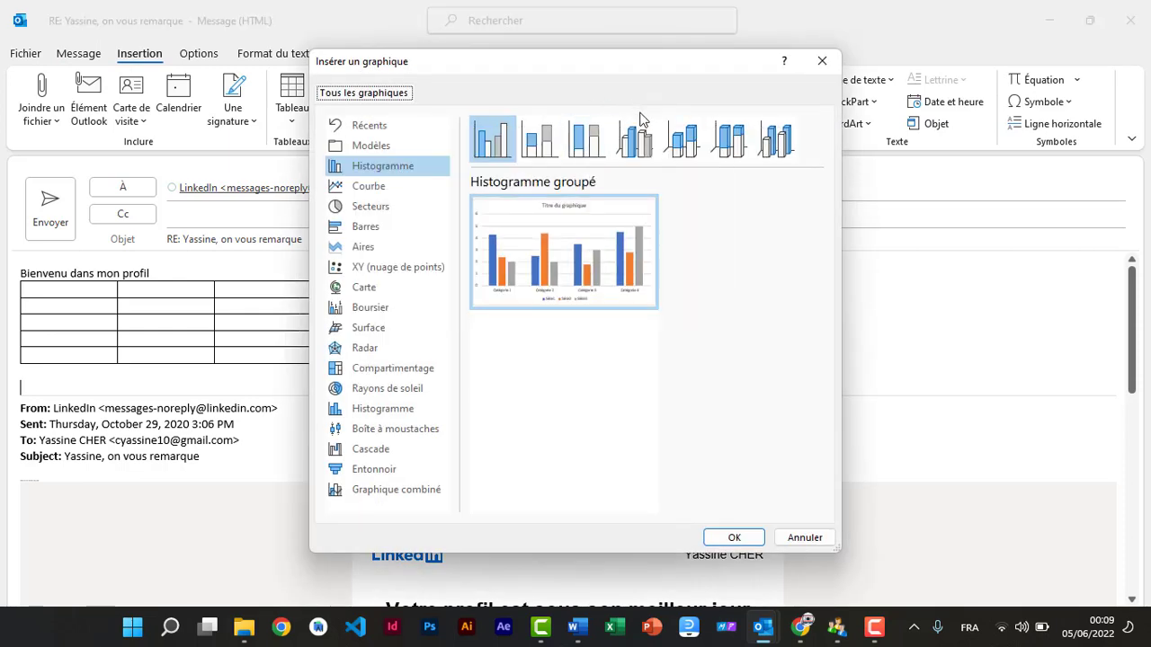
left_click(643, 145)
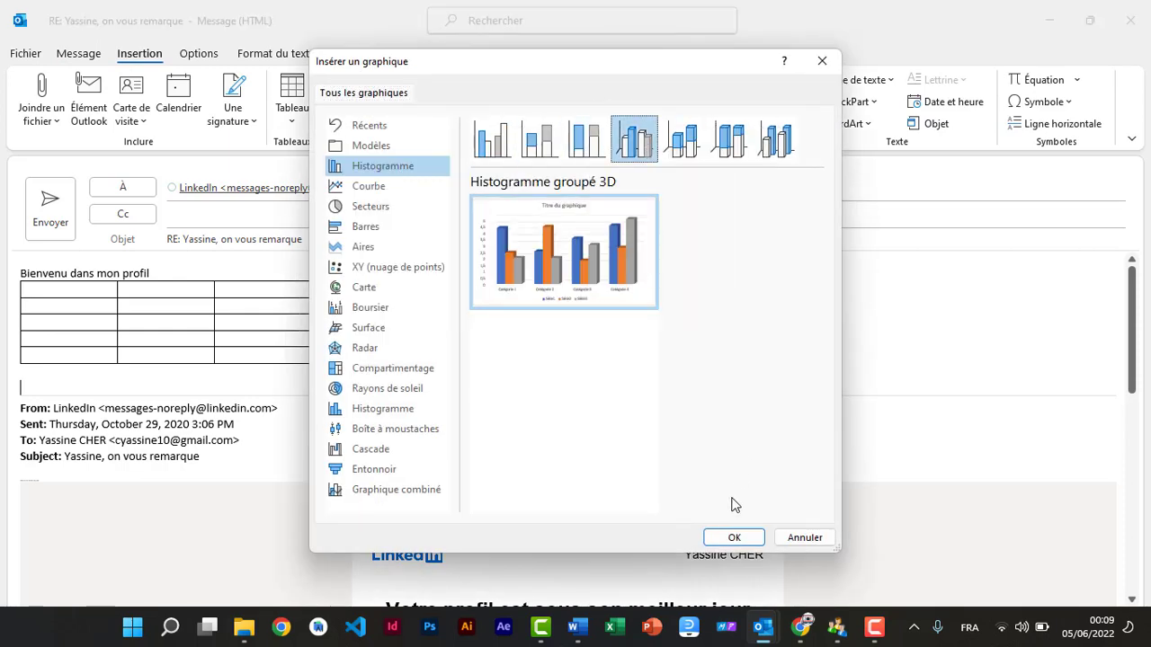
left_click(734, 536)
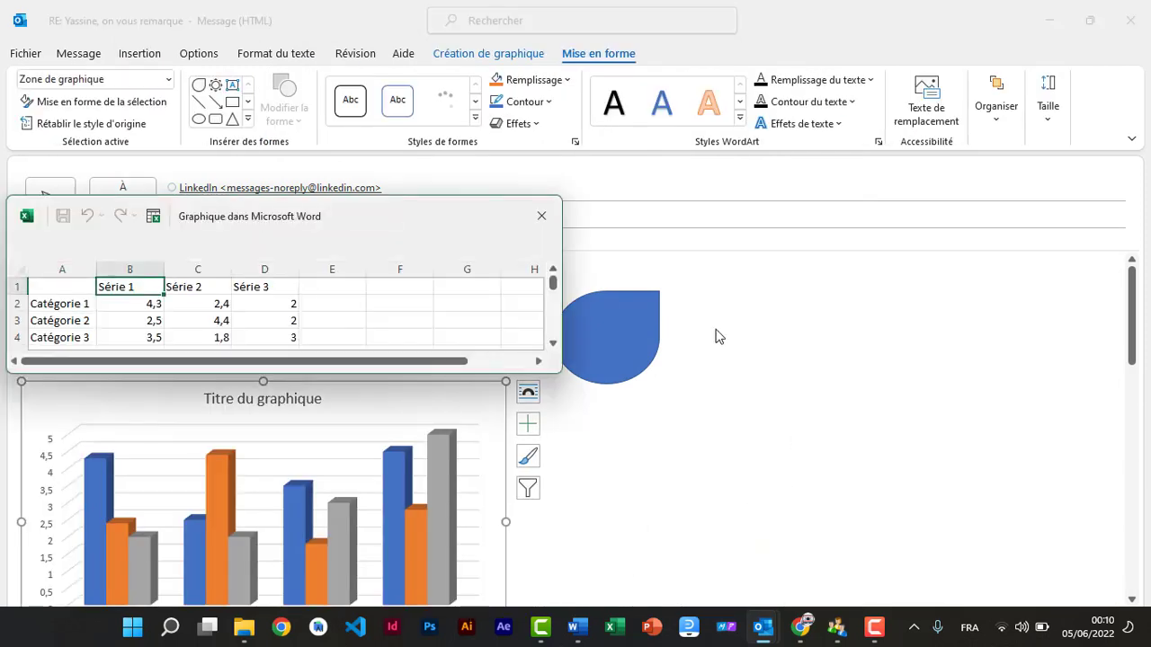
left_click(542, 231)
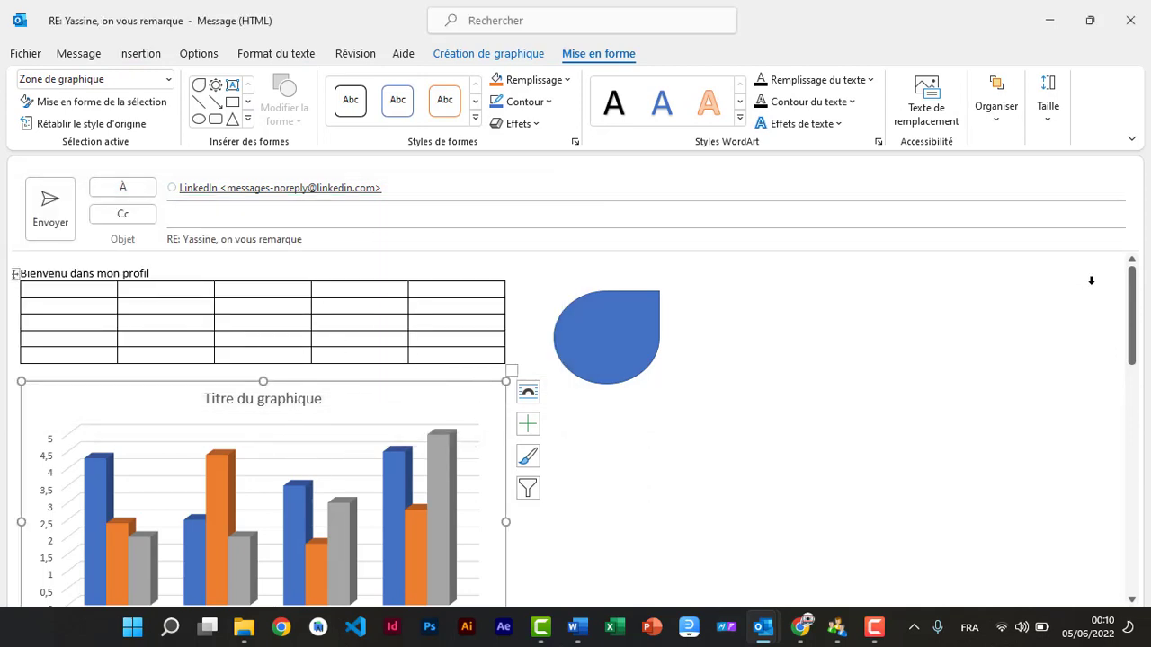
left_click_drag(1133, 283, 1130, 278)
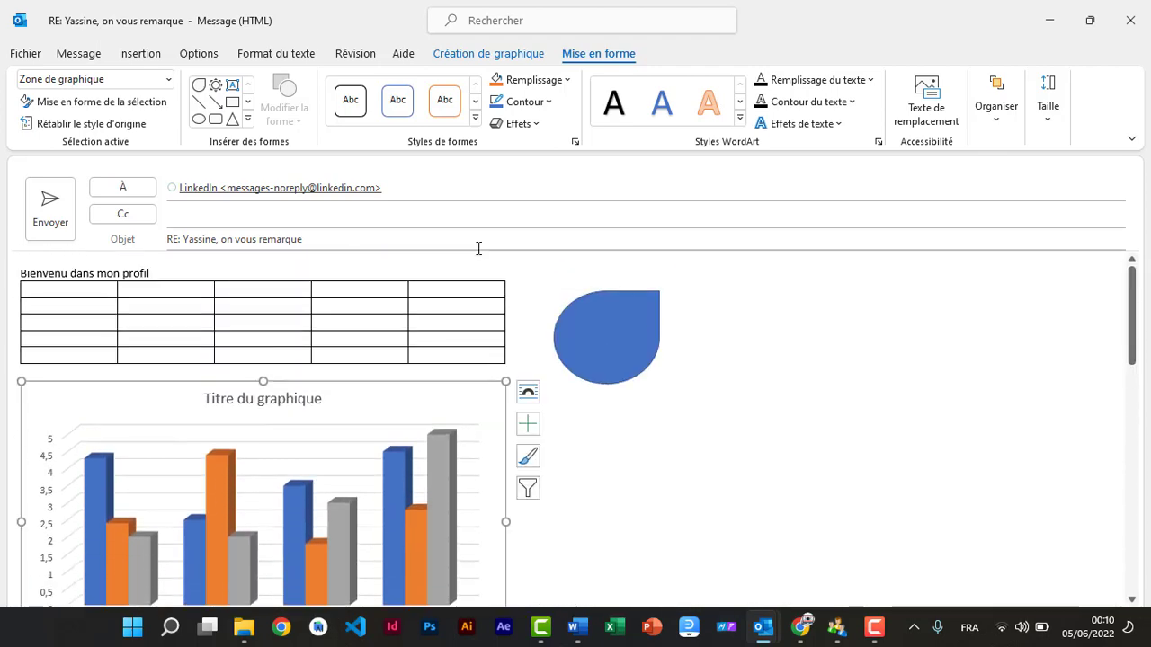
left_click(50, 215)
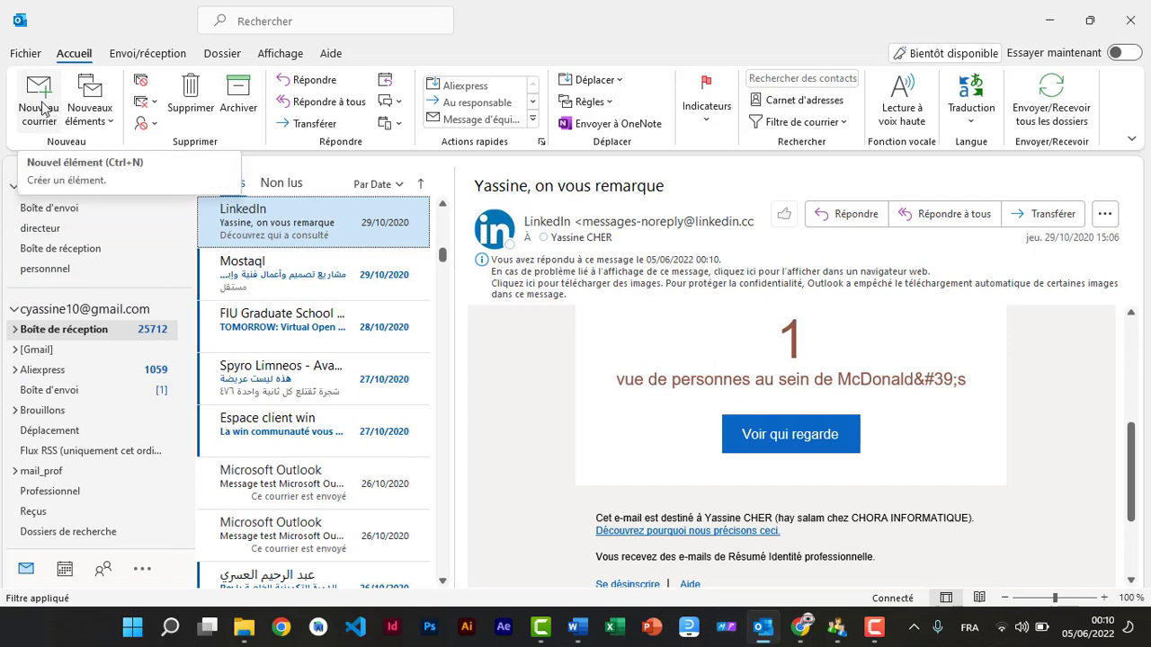
Step: Start a new message addressed to the first suggested contact
left_click(40, 106)
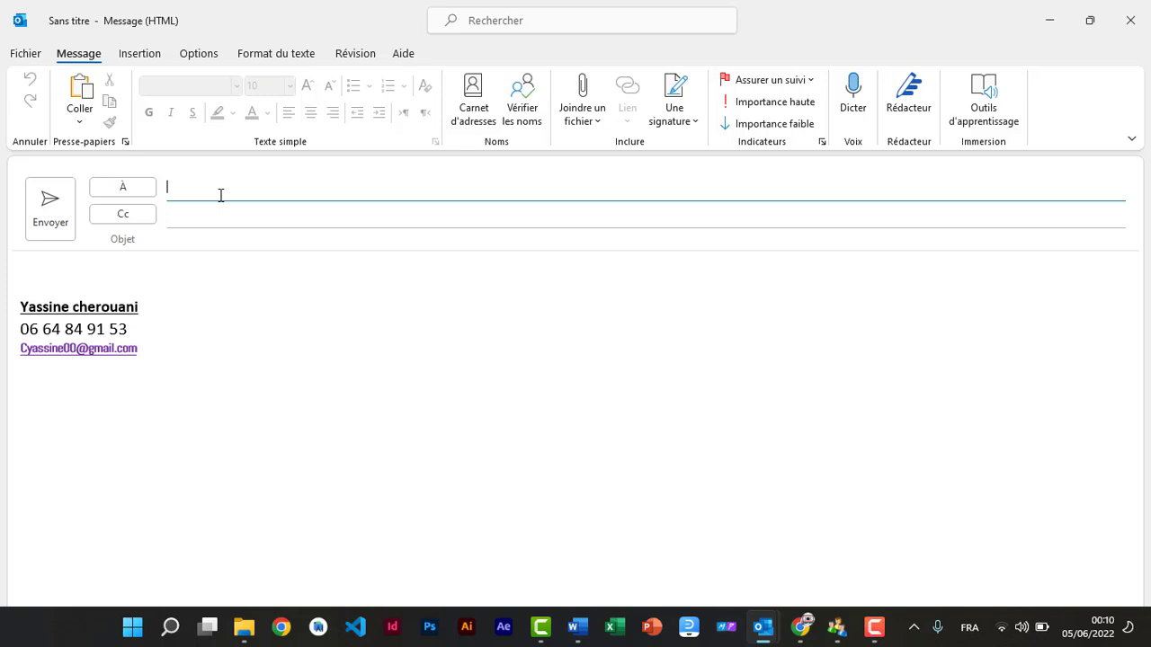
type("cya")
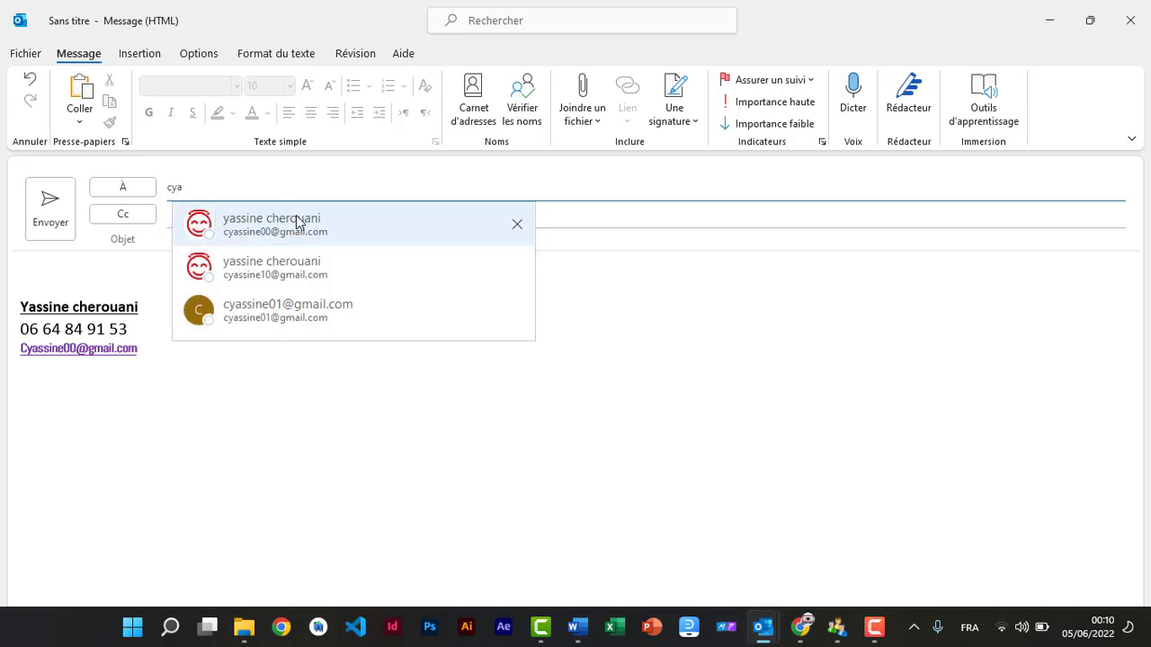
left_click(298, 223)
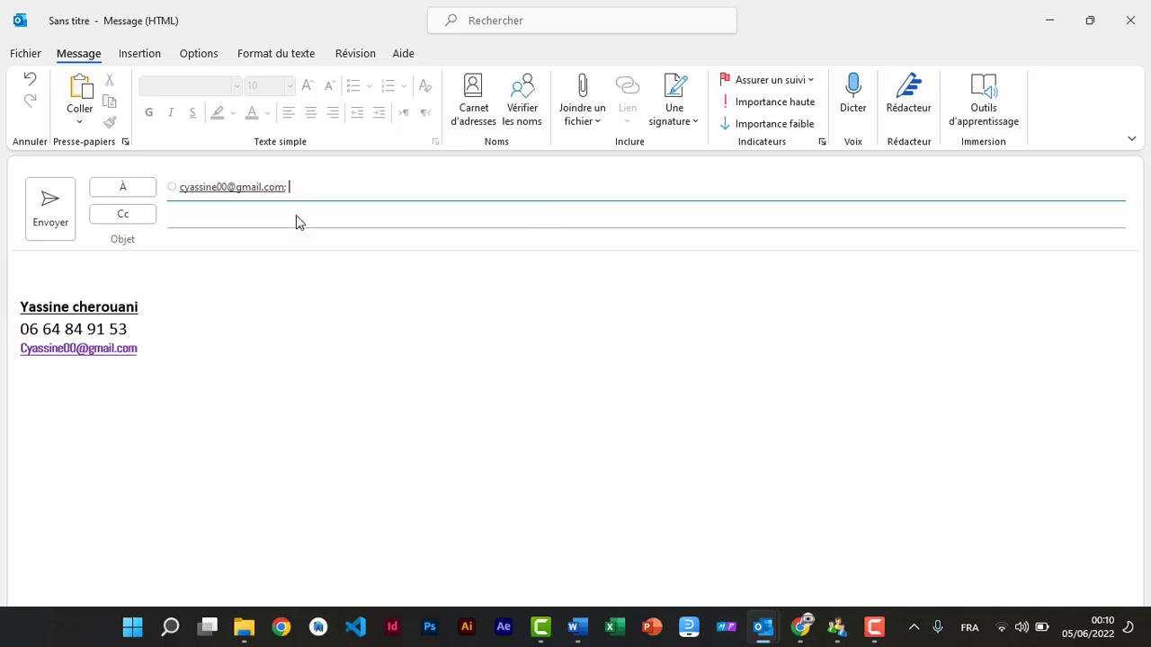
Step: Enter the subject 'demande d'information' and move into the message body
left_click(203, 240)
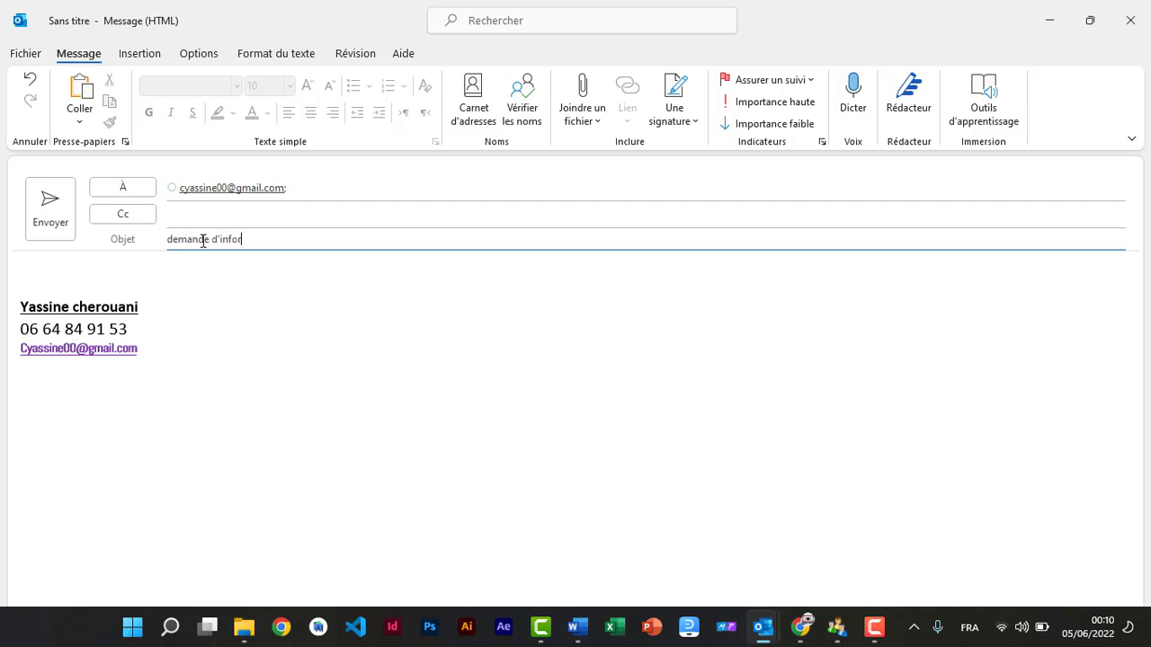
type("mation")
left_click(31, 280)
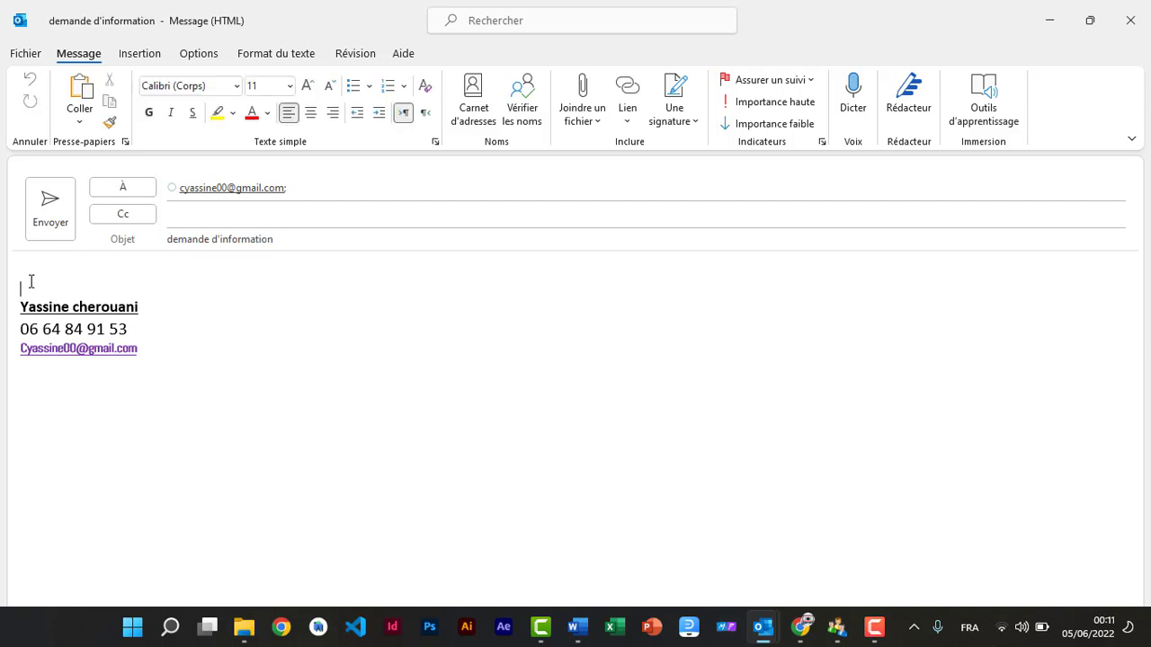
Step: Insert the animated heart from the ready-made online 3D models above the signature
key("Return")
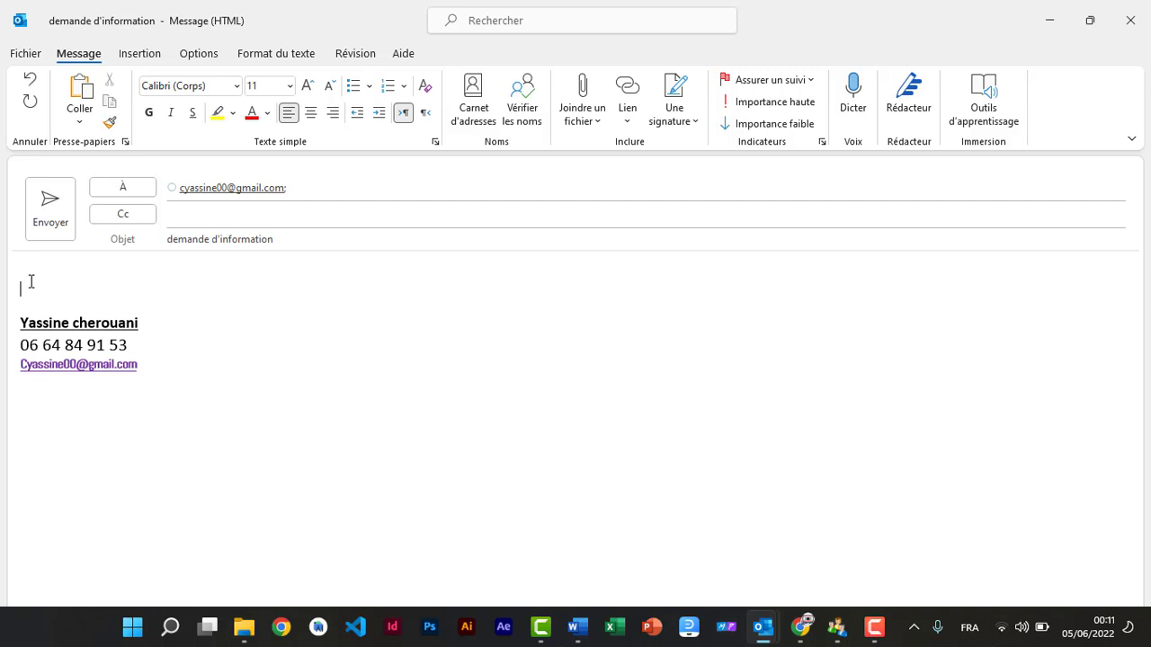
left_click(136, 53)
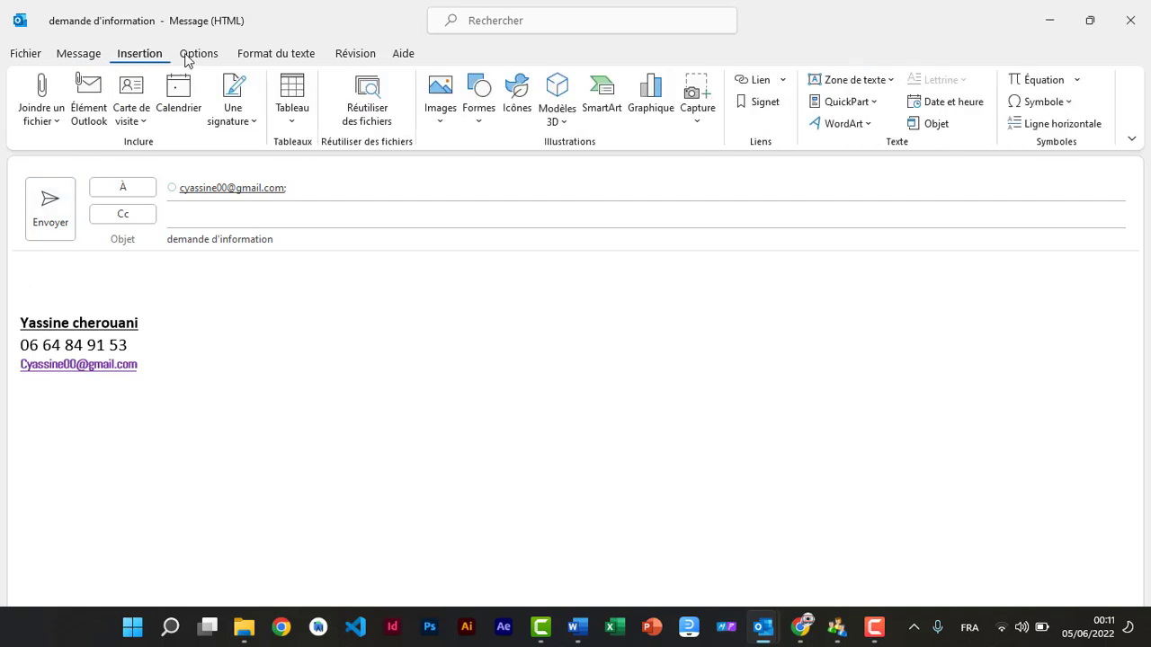
left_click(565, 124)
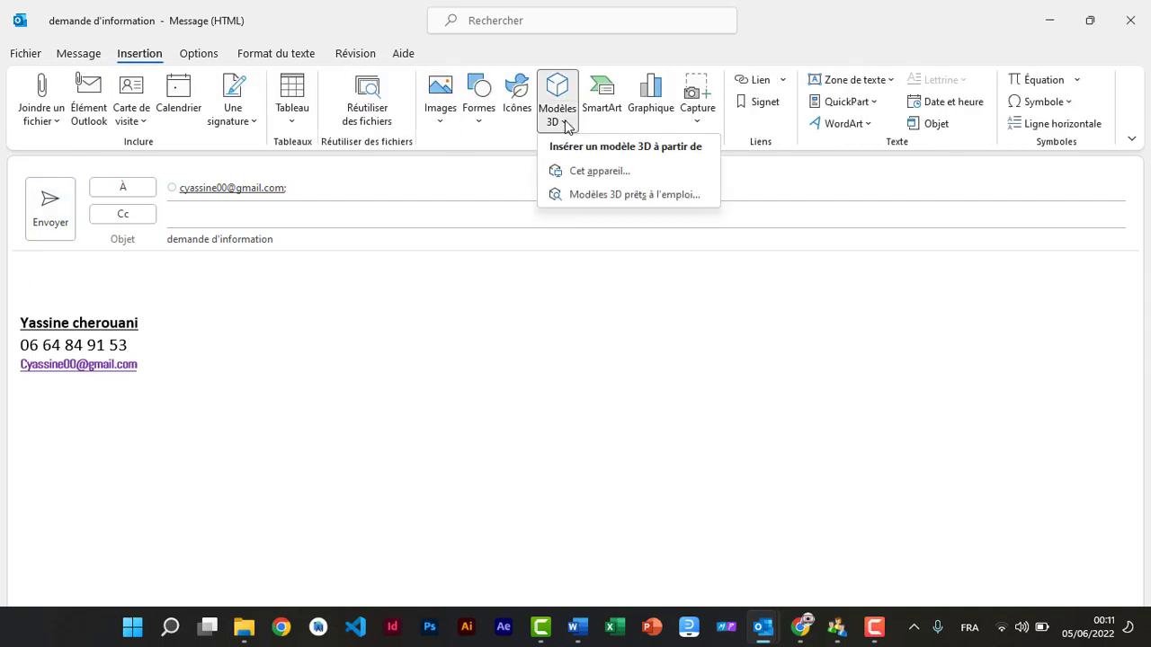
left_click(613, 198)
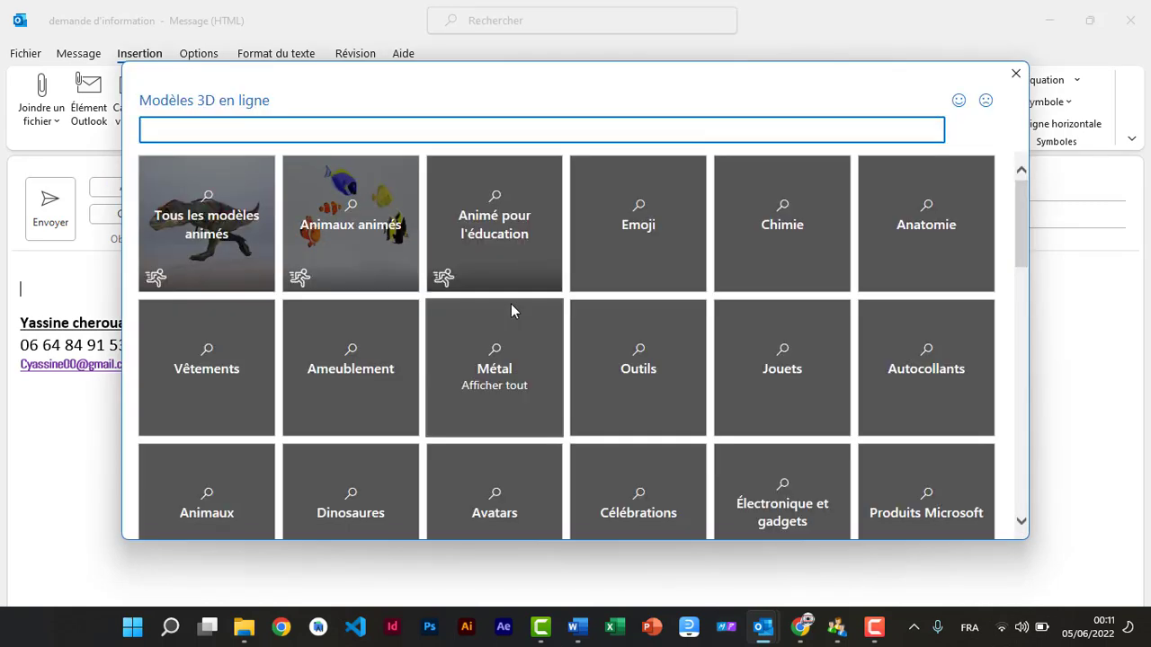
left_click(226, 250)
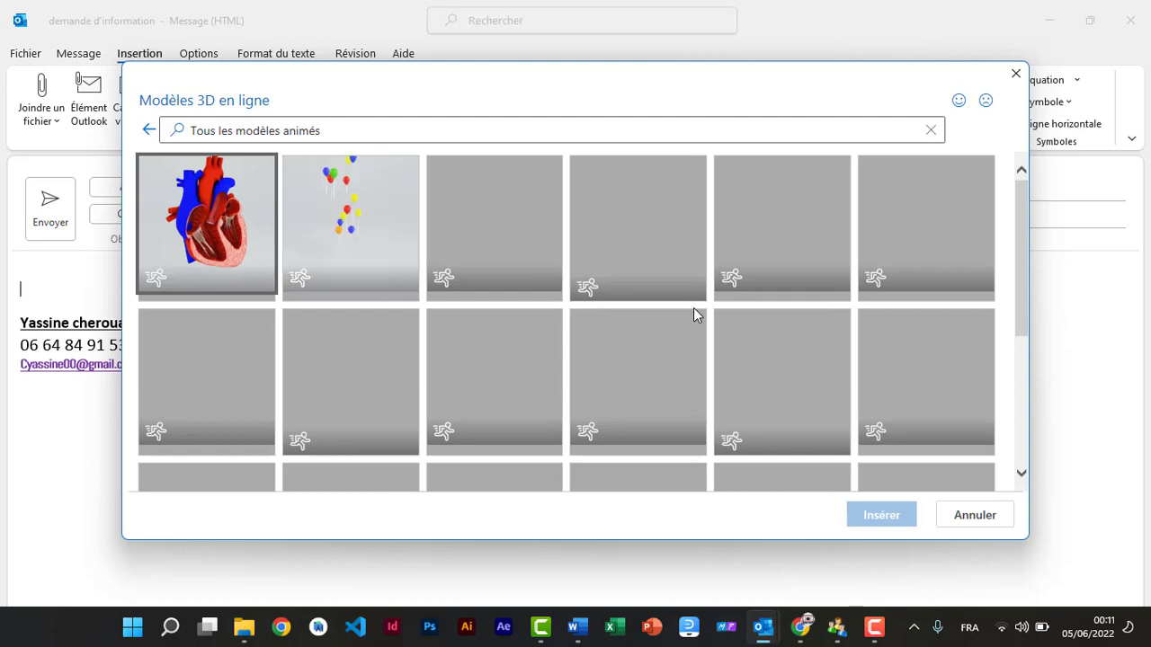
left_click(214, 225)
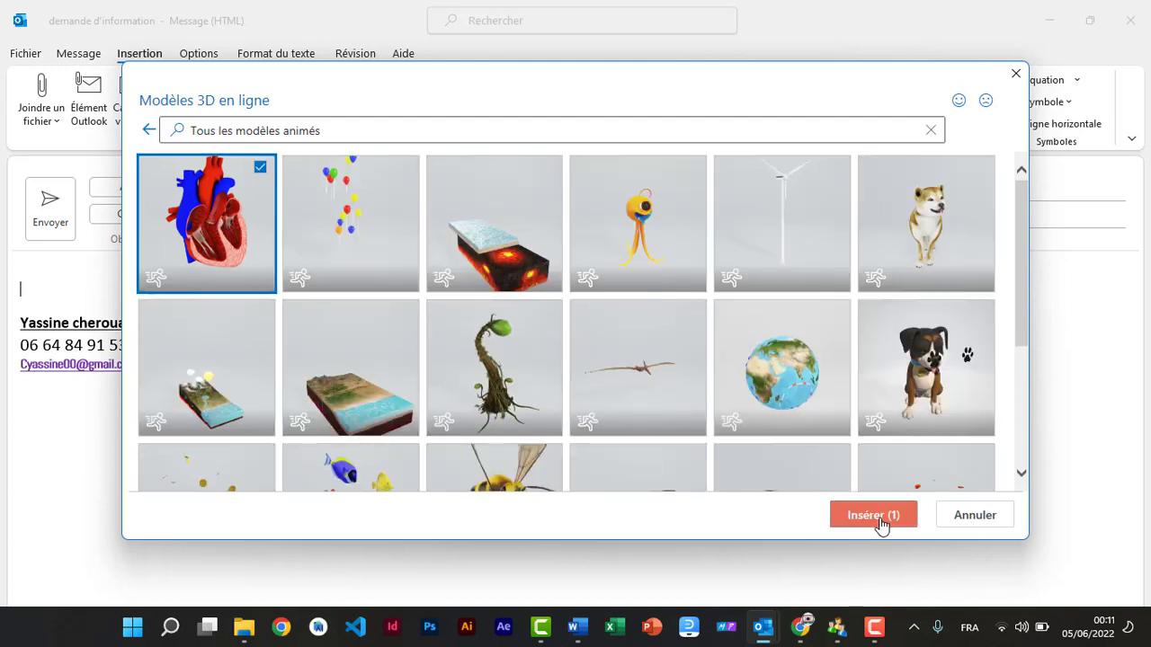
left_click(879, 520)
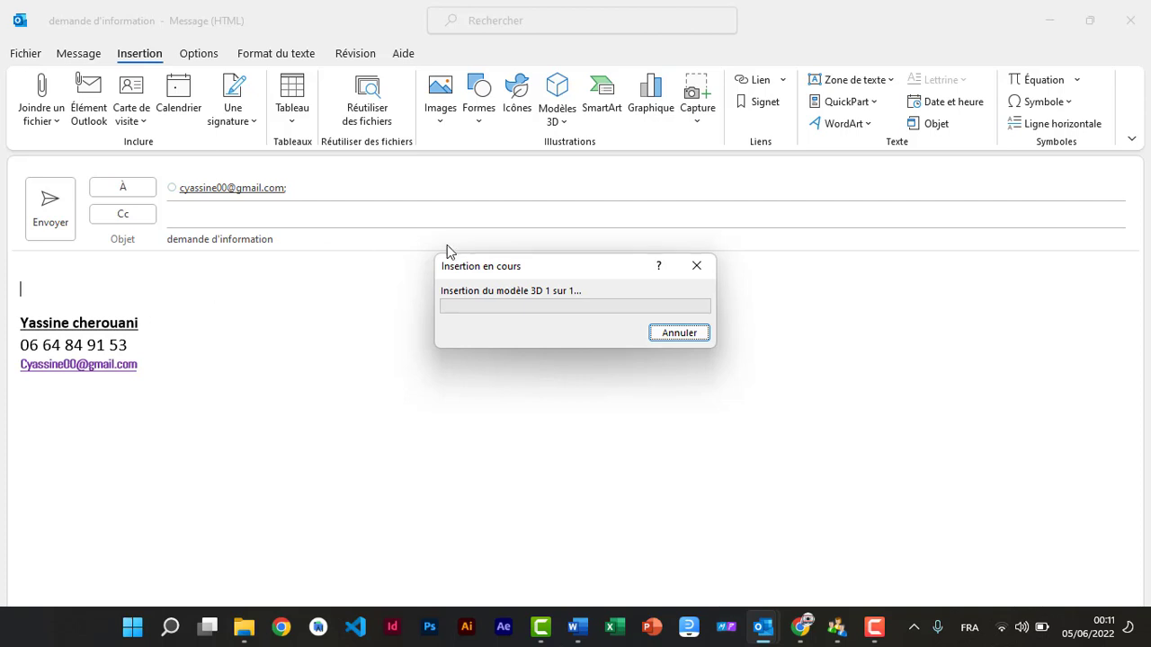
left_click_drag(576, 267, 576, 271)
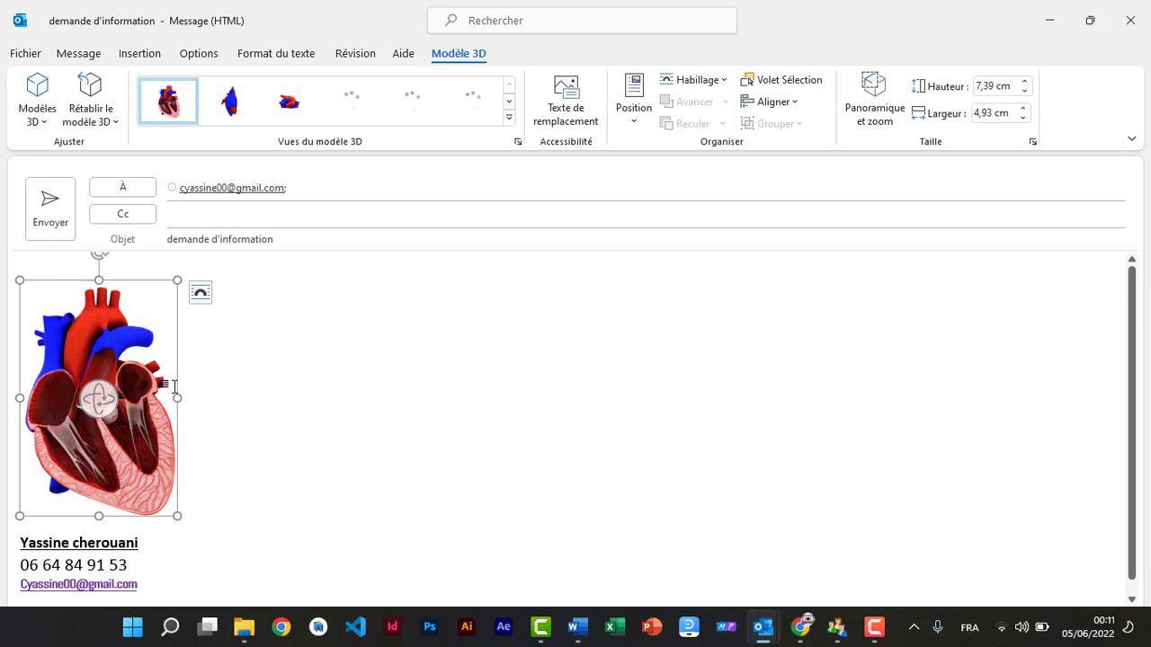
Step: Enlarge the 3D heart to 9.16 × 6.47 cm and rotate it to a front-facing cutaway view
left_click_drag(177, 515, 217, 528)
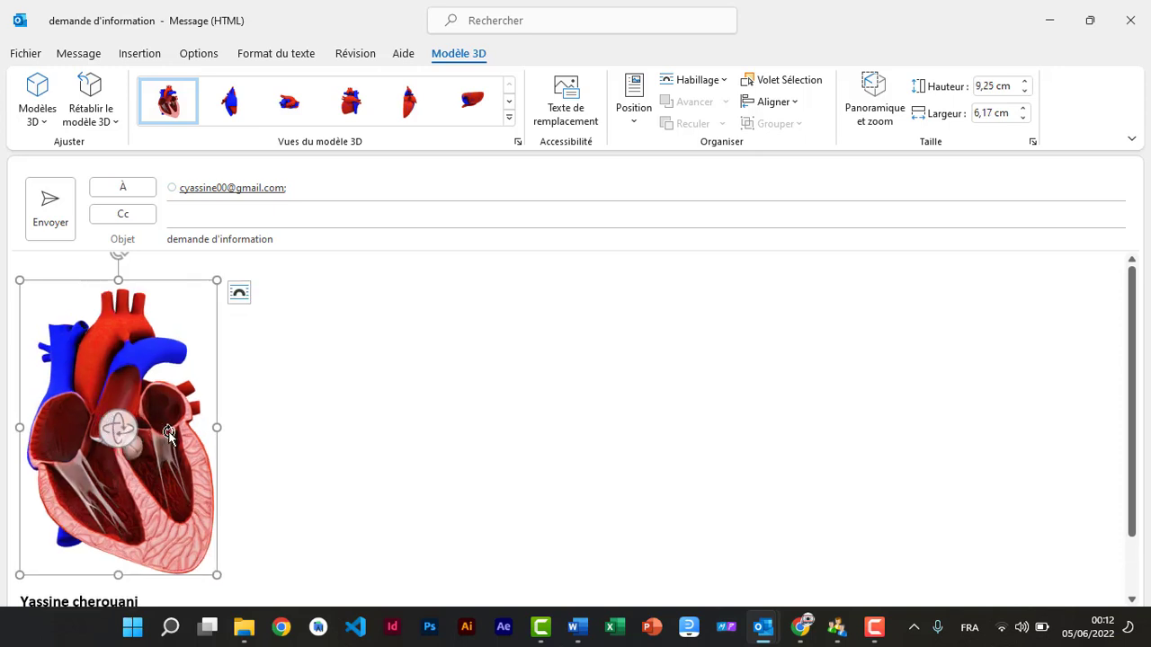
left_click_drag(169, 433, 144, 440)
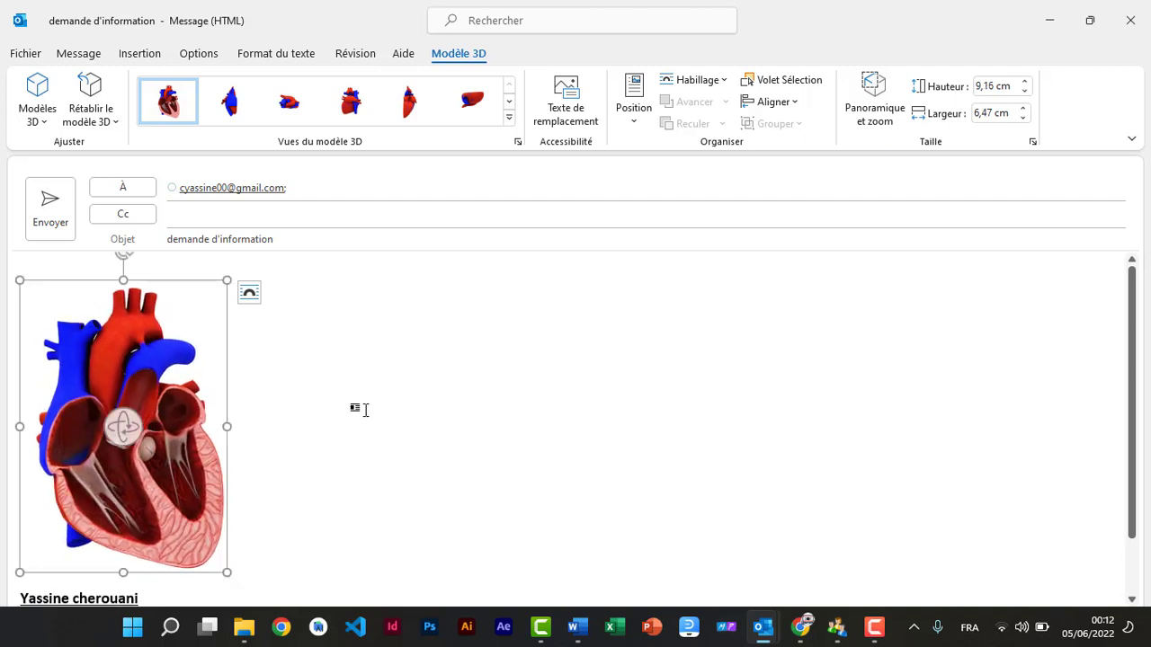
left_click(365, 410)
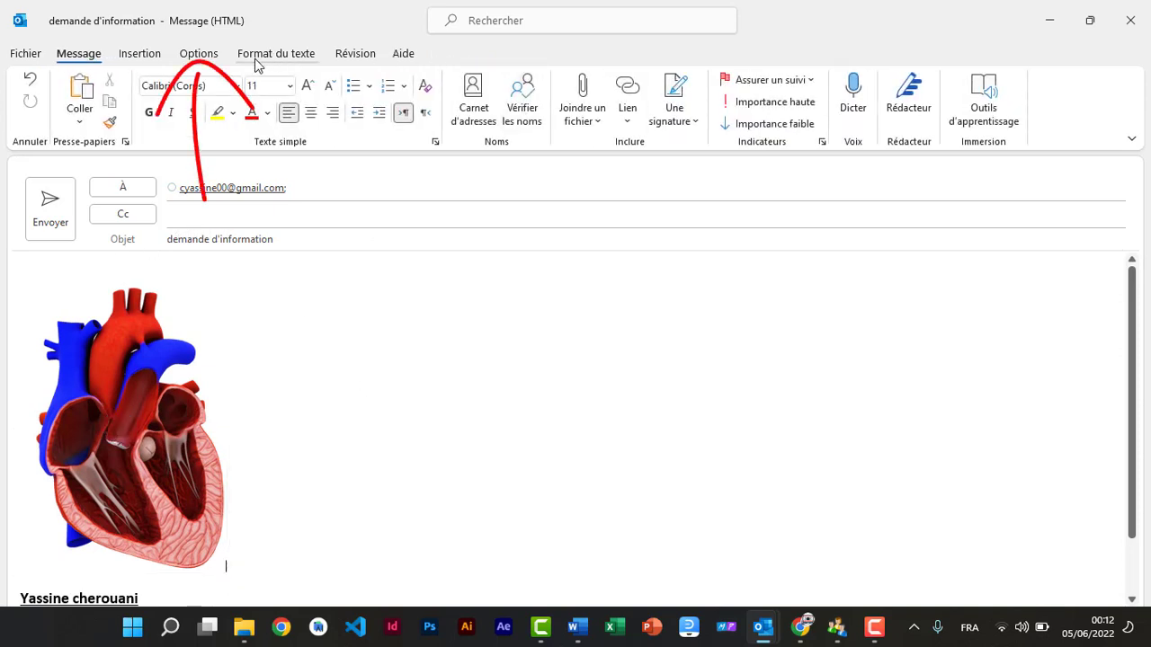
Step: Delay the message's delivery until 06/06/2022 at 08:30
left_click(207, 56)
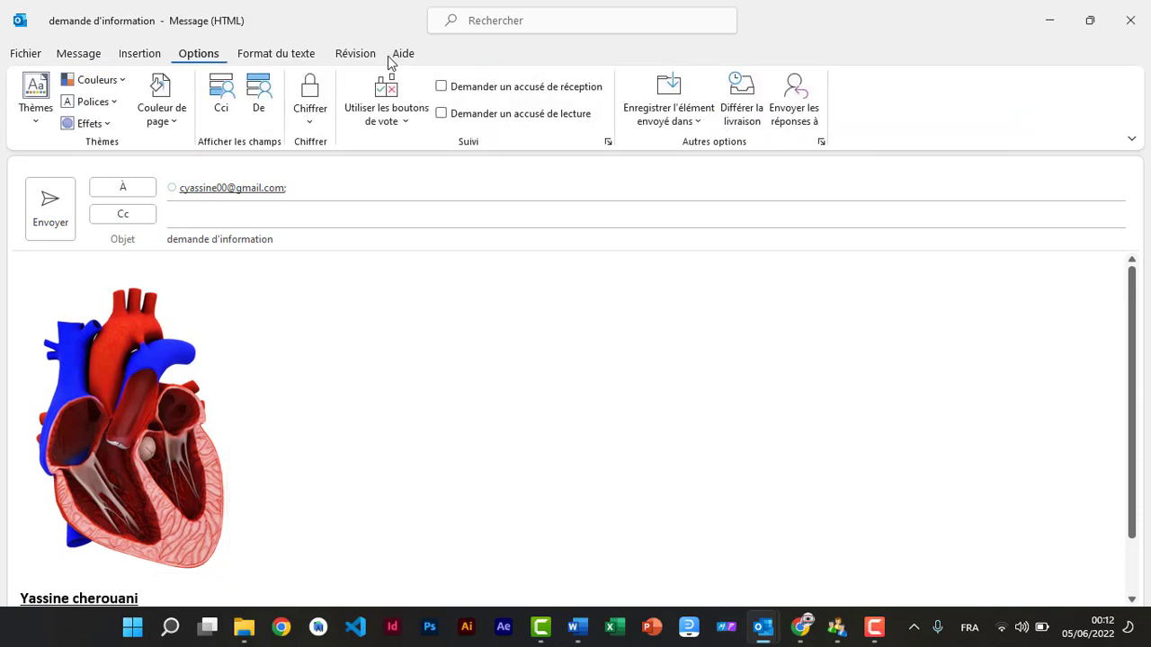
left_click(752, 120)
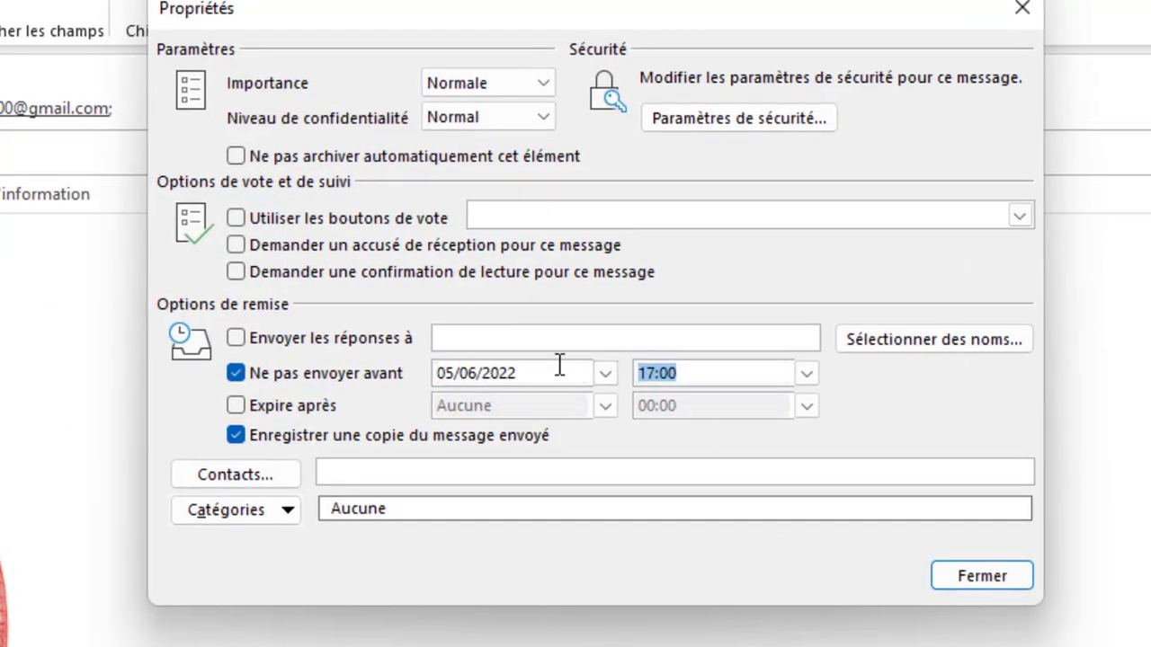
left_click(606, 371)
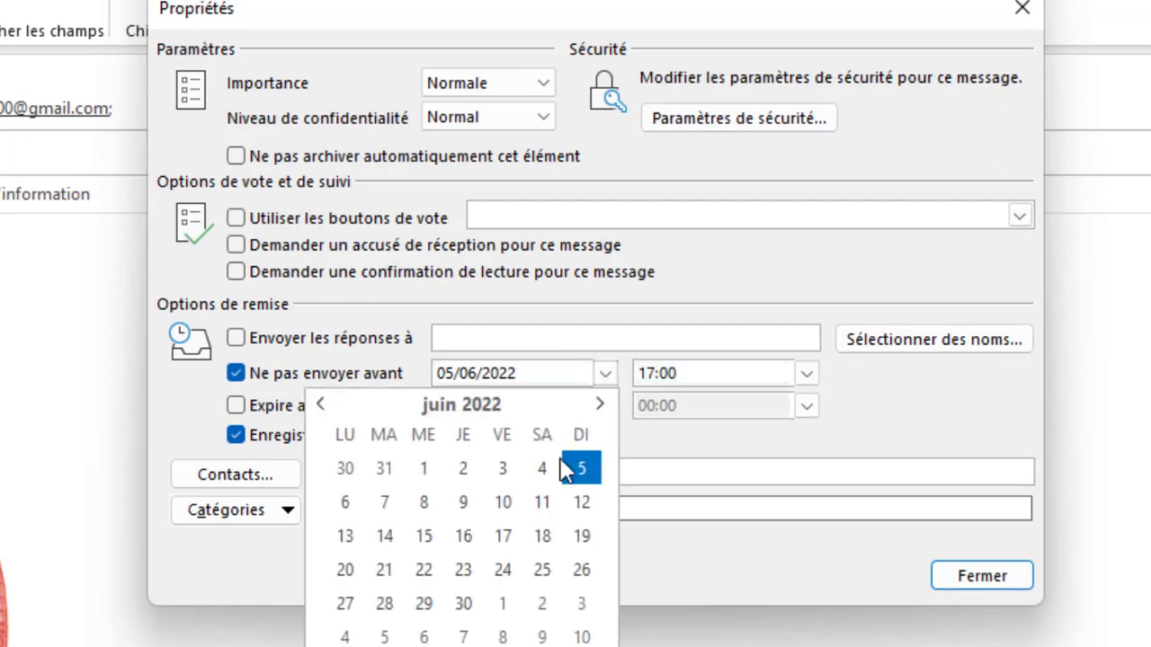
left_click(347, 504)
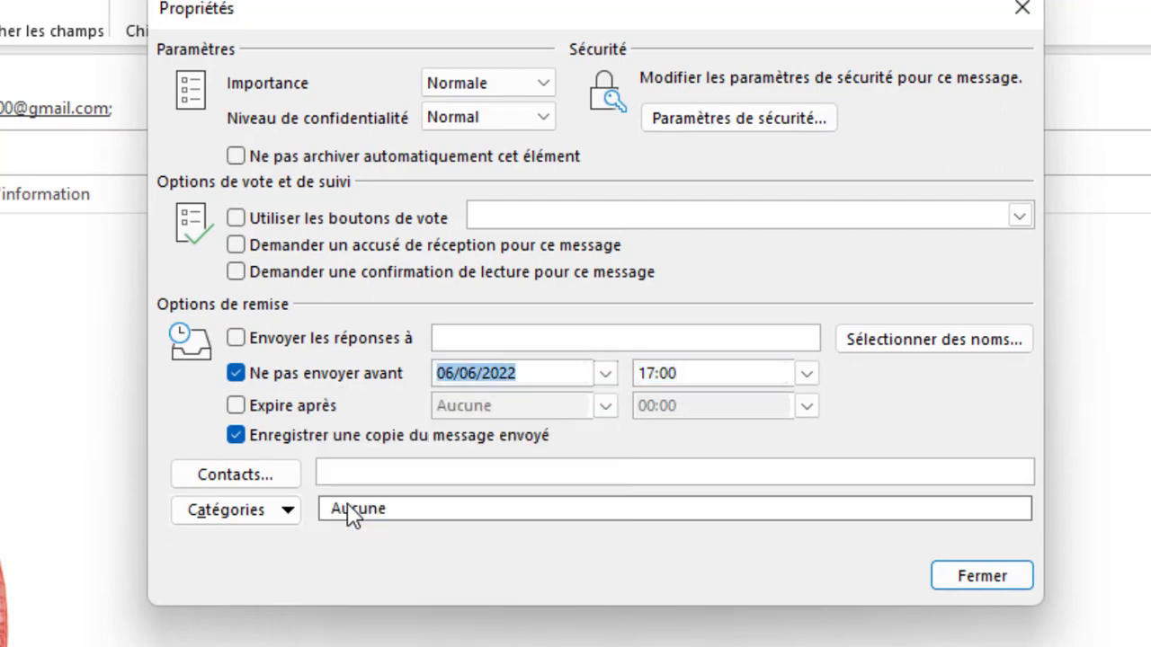
left_click(809, 375)
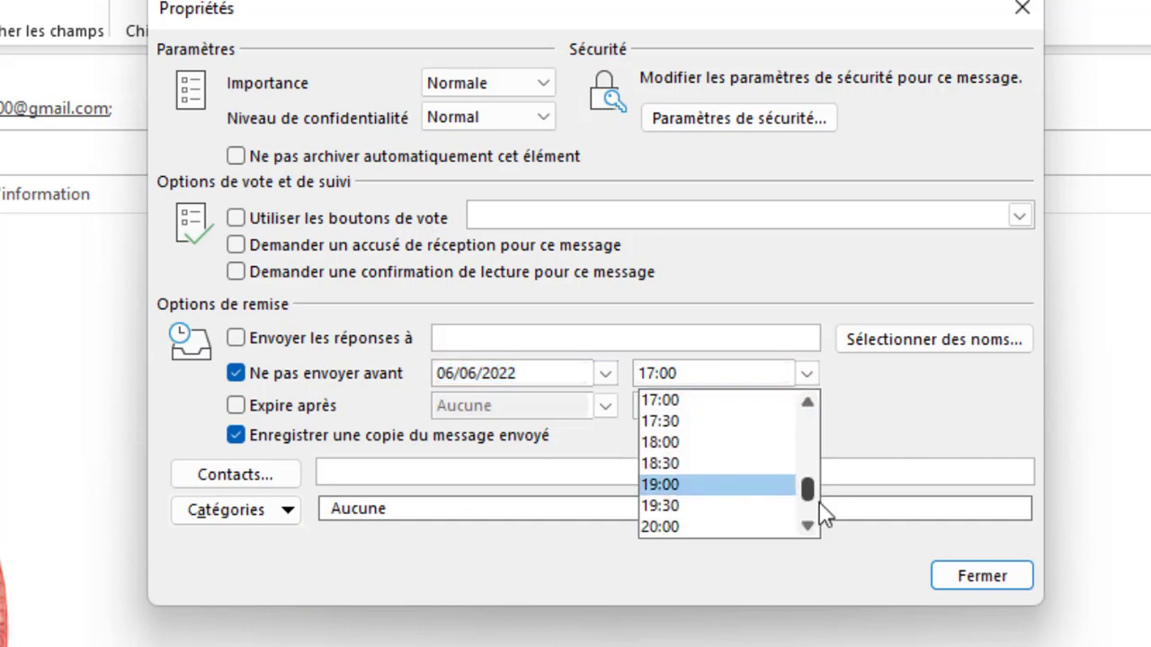
left_click_drag(806, 493, 807, 459)
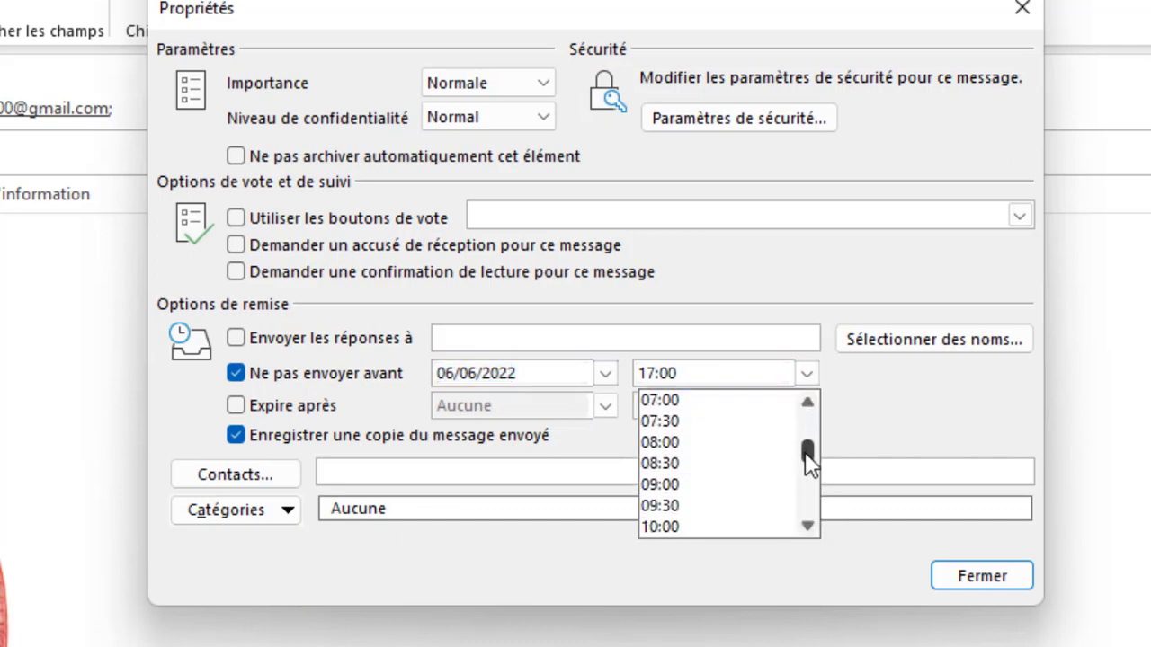
left_click(664, 463)
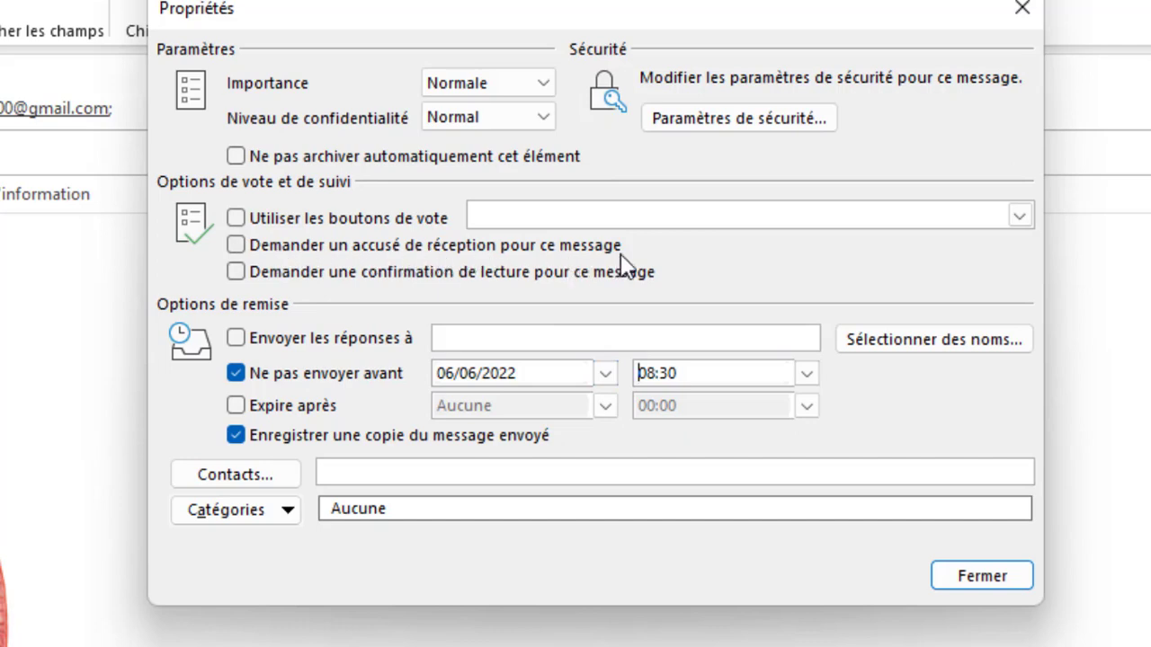
Step: Request both a delivery receipt and a read receipt, then close the properties
left_click(233, 244)
left_click(237, 271)
left_click(989, 582)
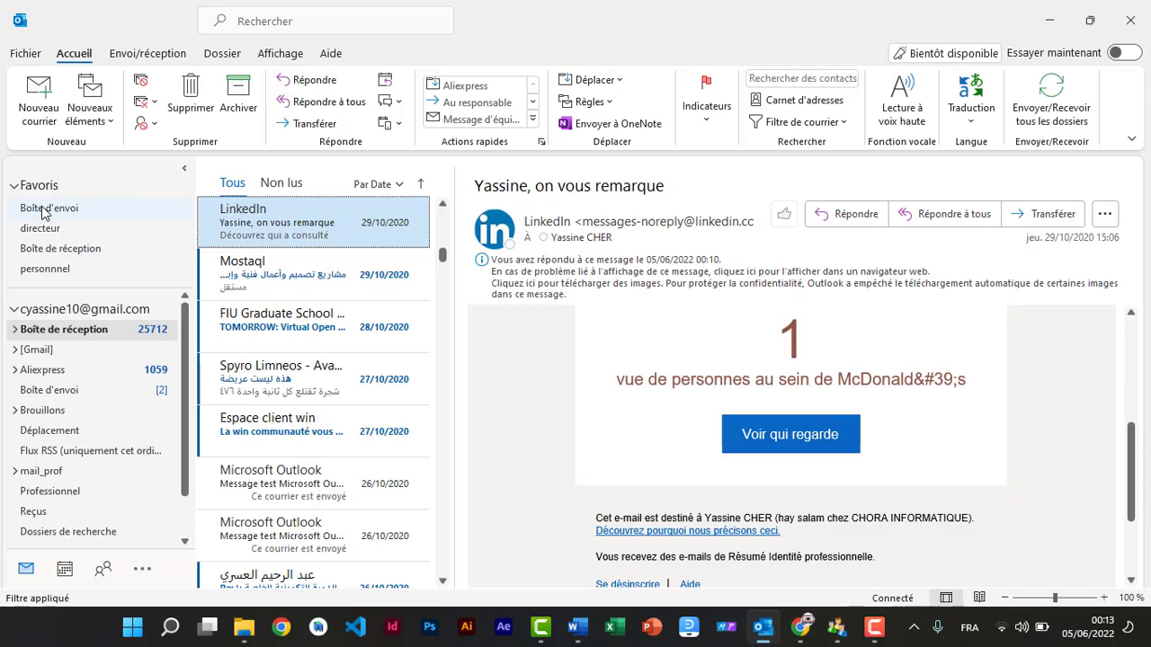
Step: View the Outbox holding 'demande d'information' and 'Formation Outlook', then return to the main window
left_click(68, 394)
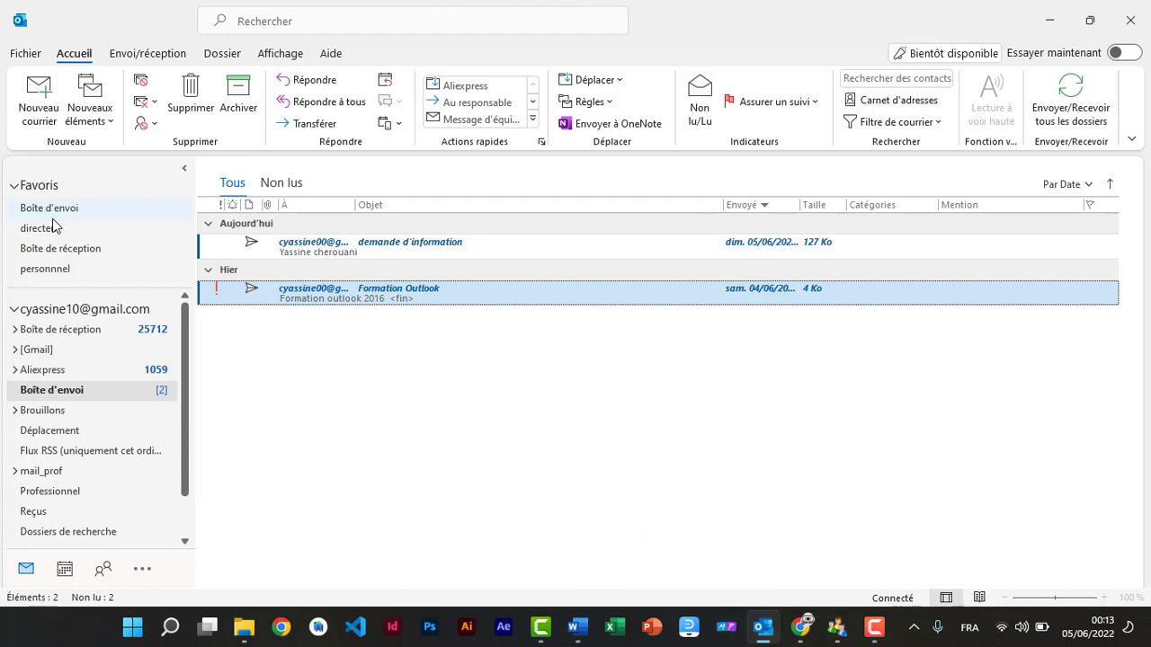
left_click(36, 97)
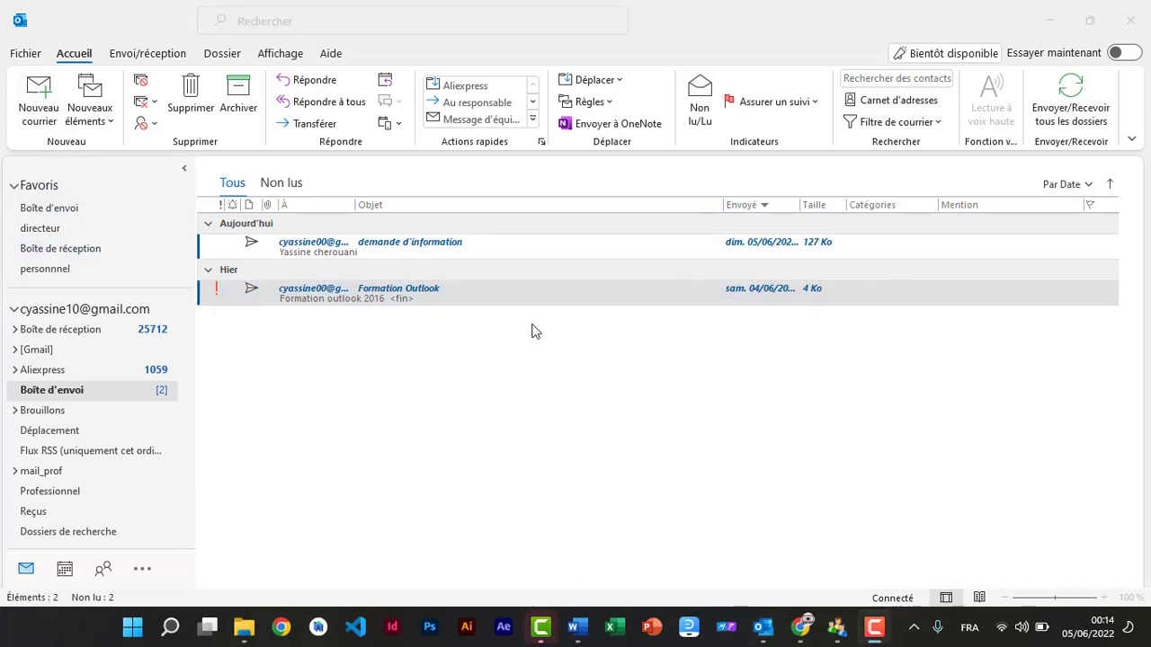
left_click(74, 572)
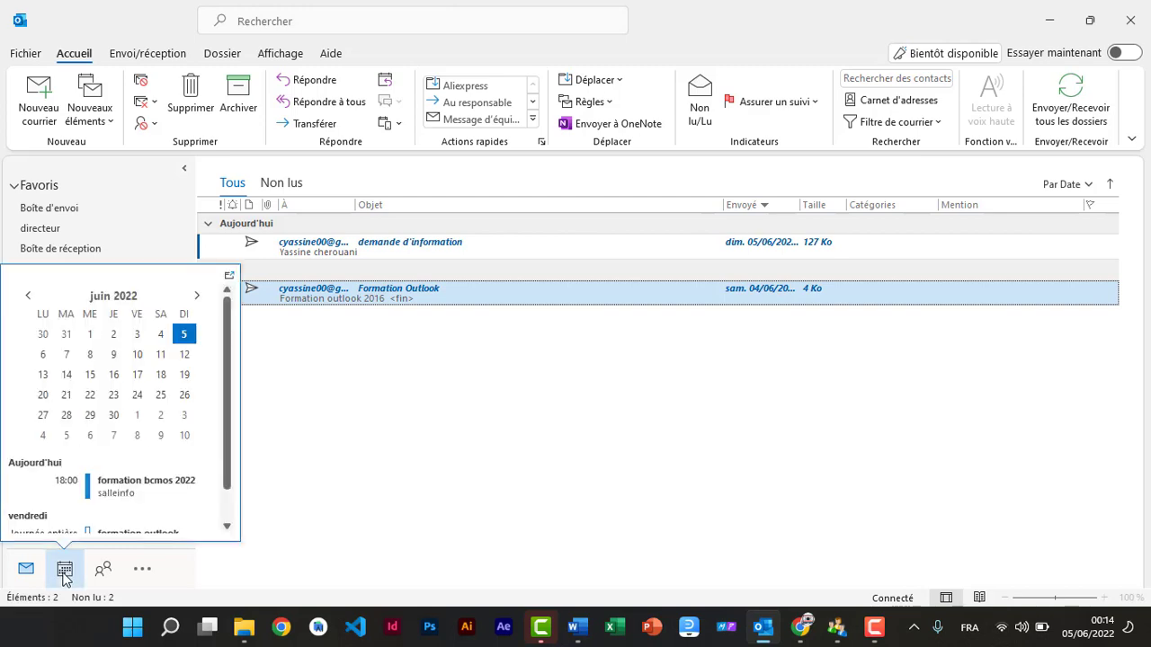
Step: In the calendar, advance to the 6–10 June week and select Wednesday 8 June at 09:30
left_click(64, 571)
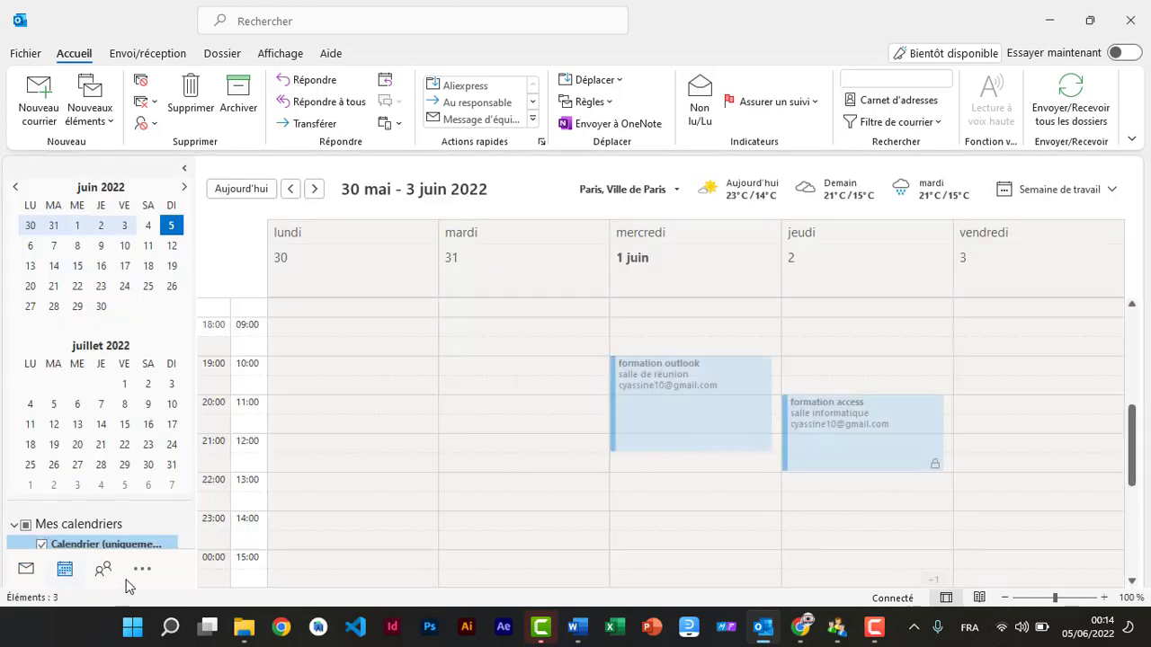
mouse_move(103, 567)
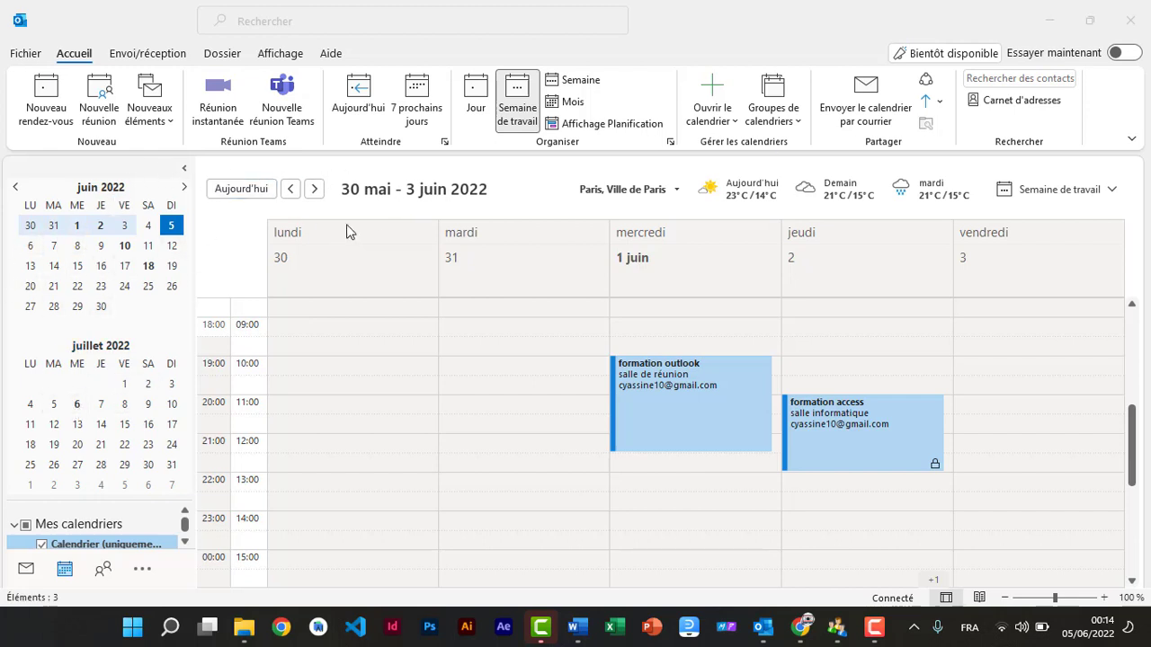
left_click(314, 189)
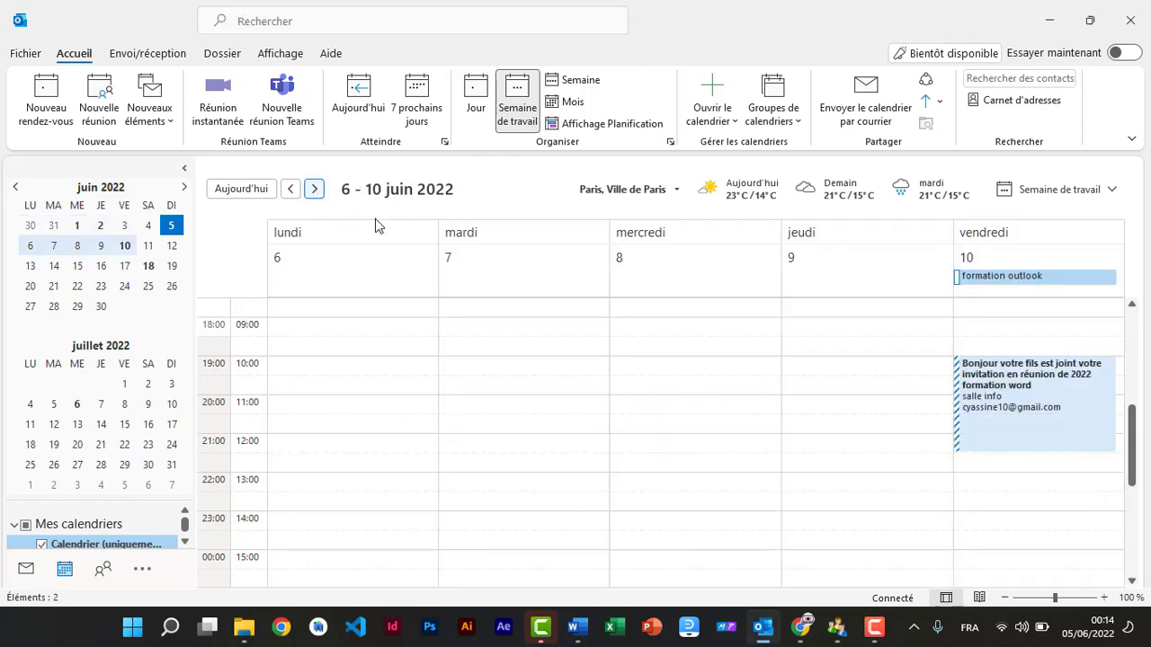
left_click(627, 344)
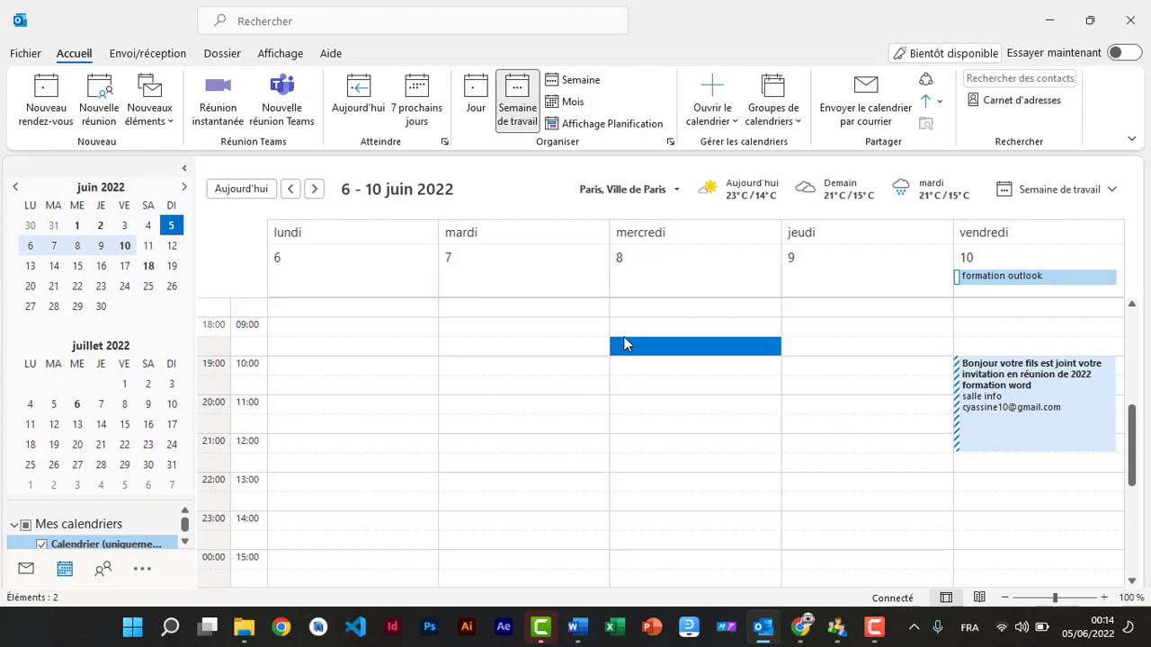
Step: Start a new meeting in the selected slot titled 'formation a distance'
left_click(101, 114)
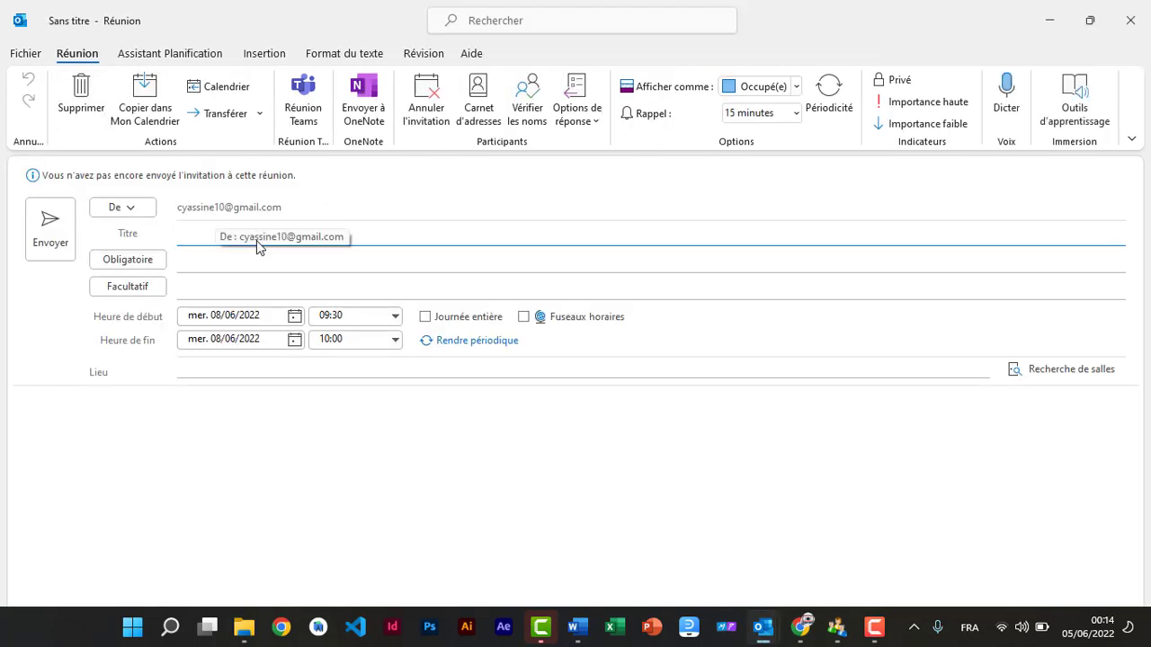
type("form")
type("at")
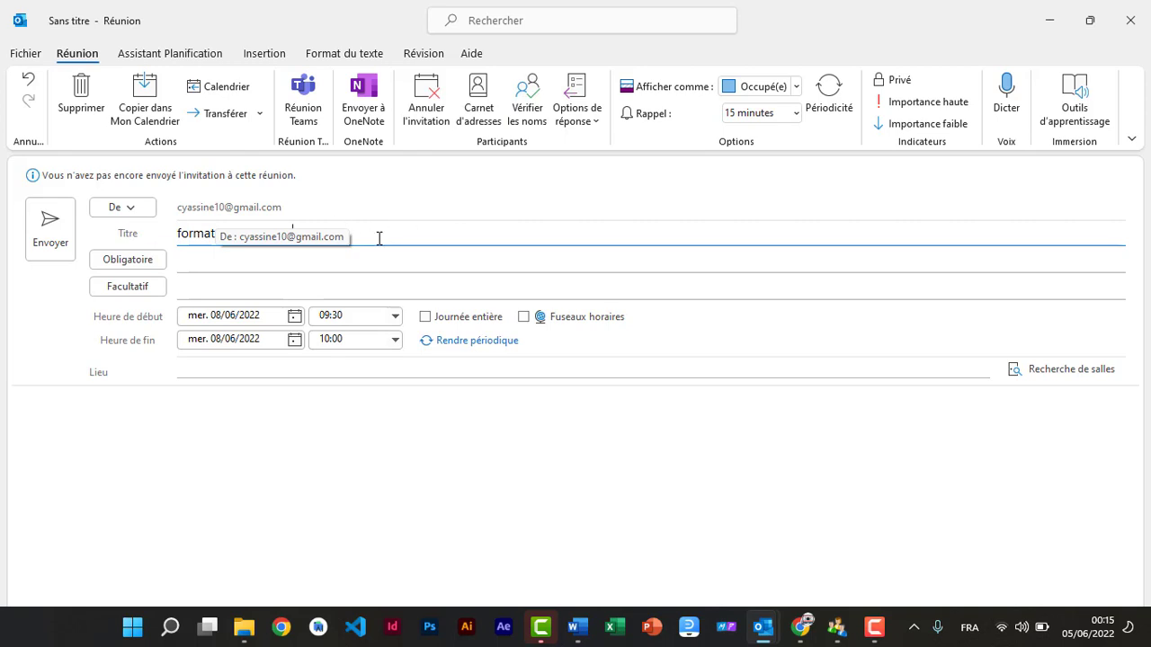
type("ion a distance")
Step: Invite the BCMOS101 group as required and one suggested contact as optional attendee
left_click(398, 255)
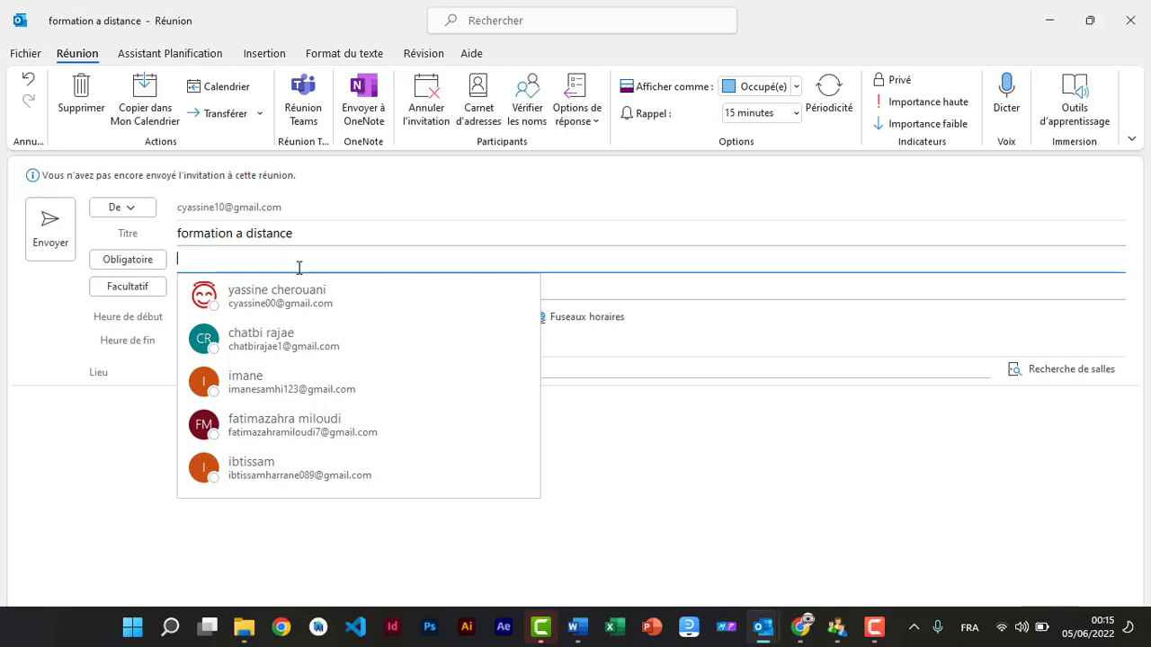
type("bcm")
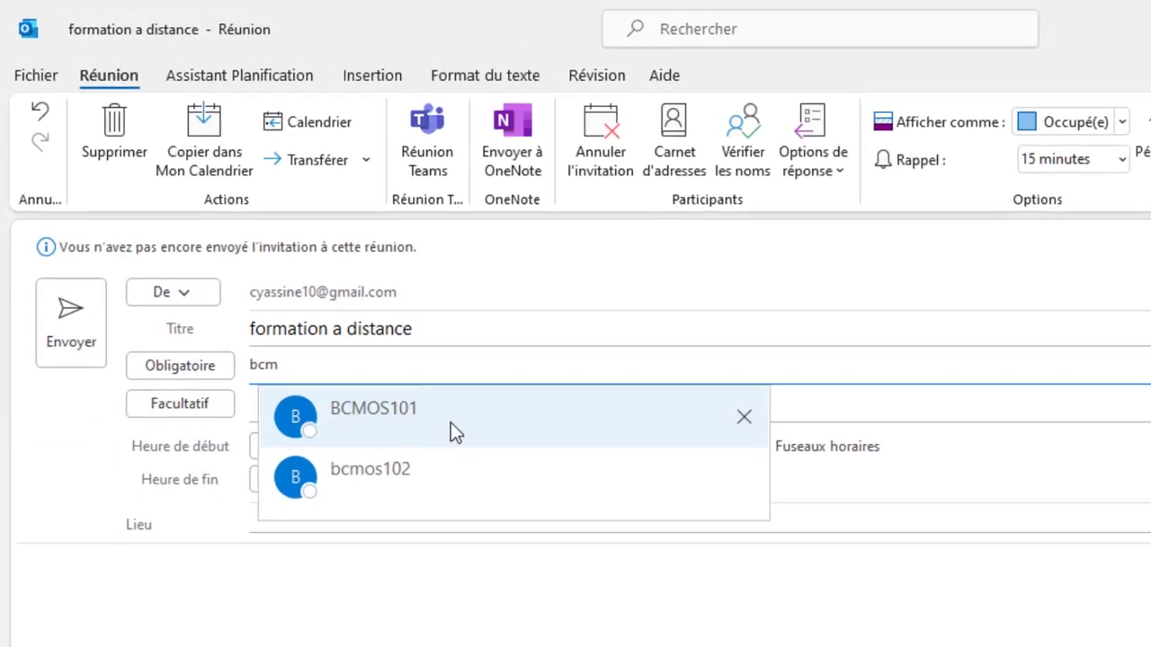
left_click(451, 422)
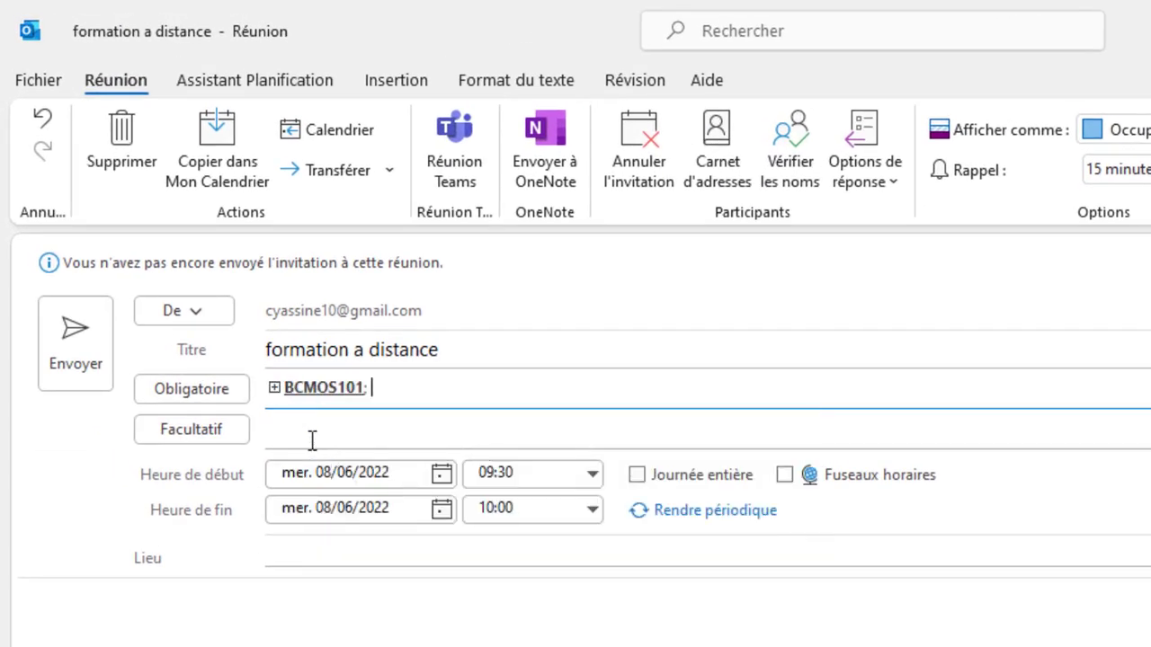
left_click(312, 439)
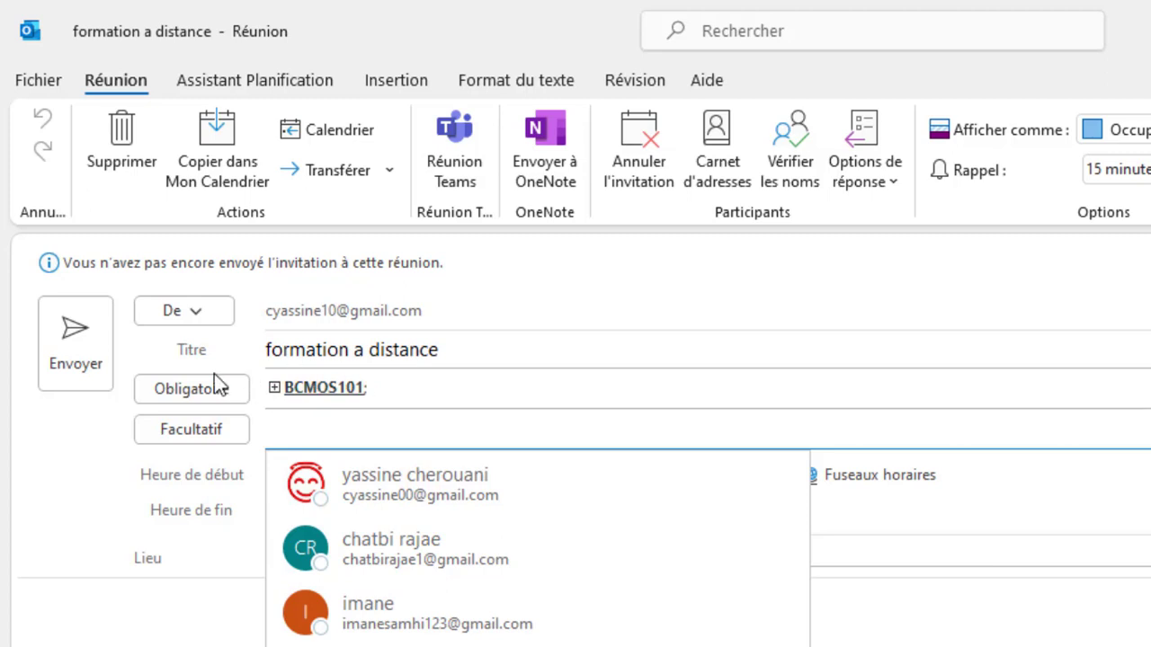
left_click(278, 428)
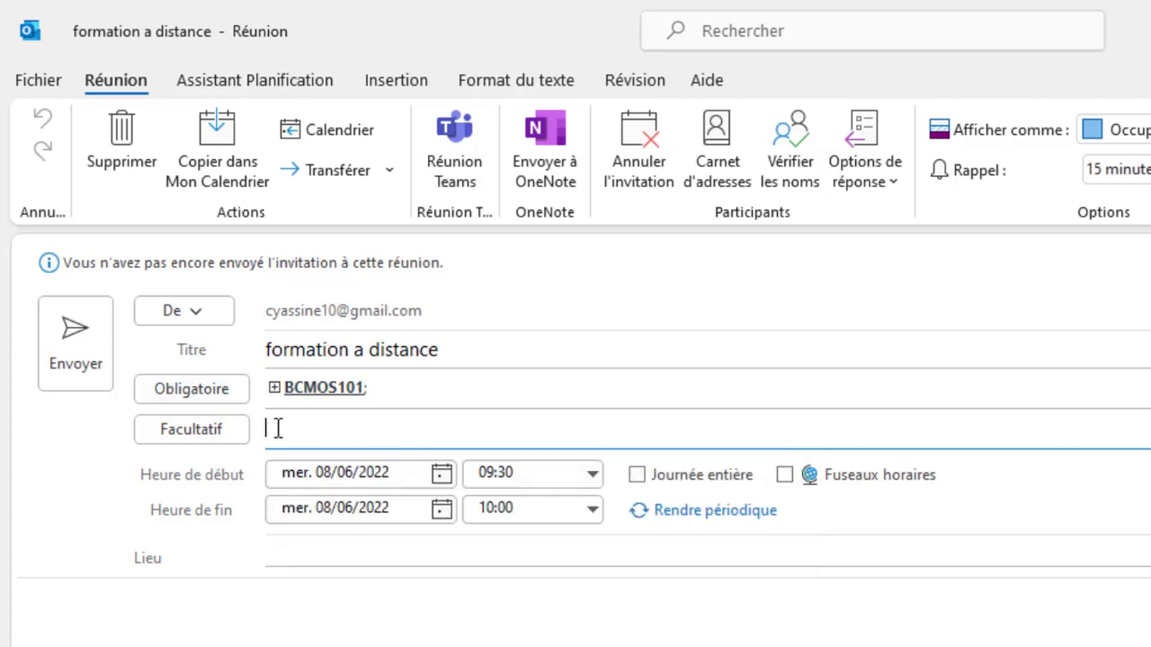
type("cy")
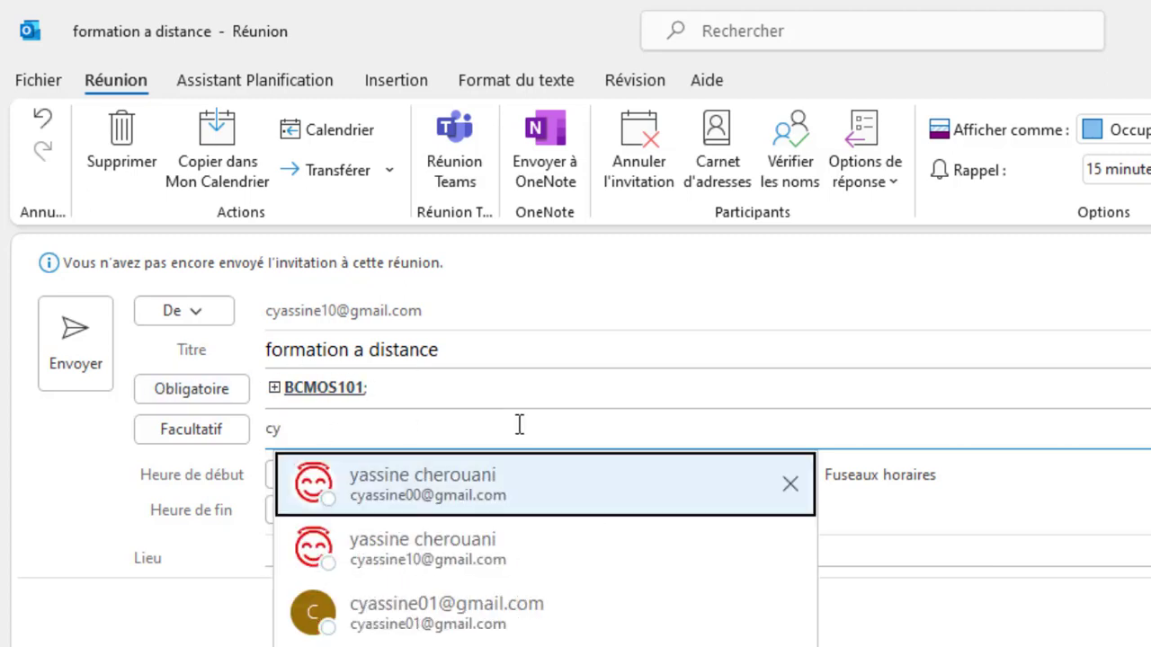
left_click(439, 486)
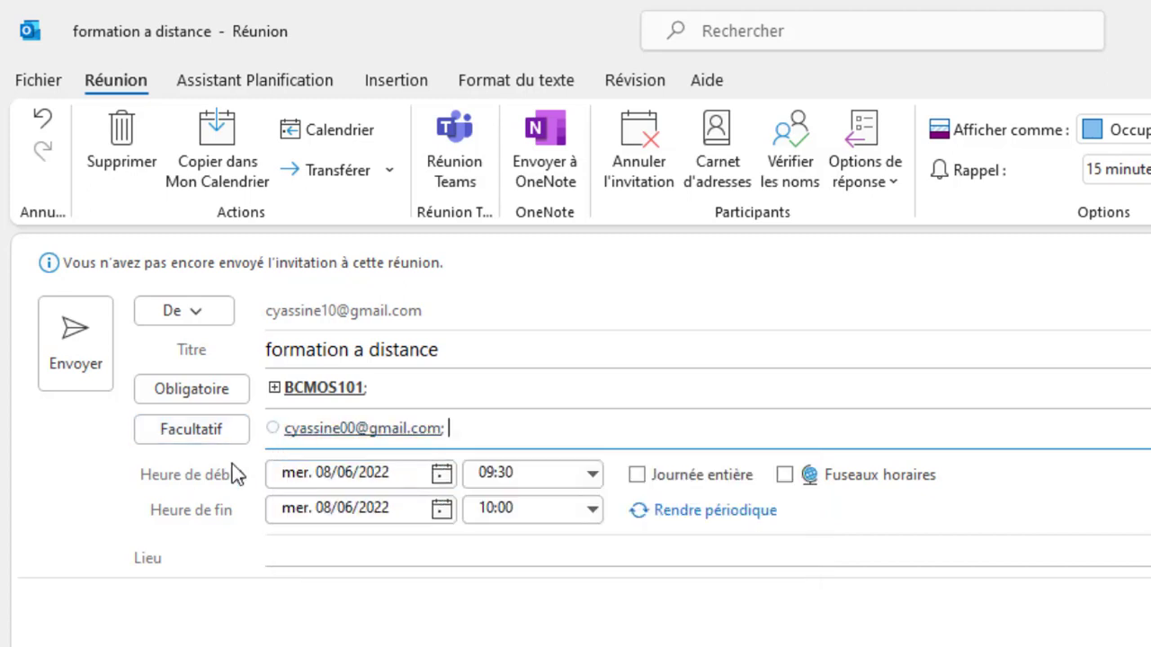
Step: Set the meeting to start at 11:00 and end at 13:00
left_click(593, 475)
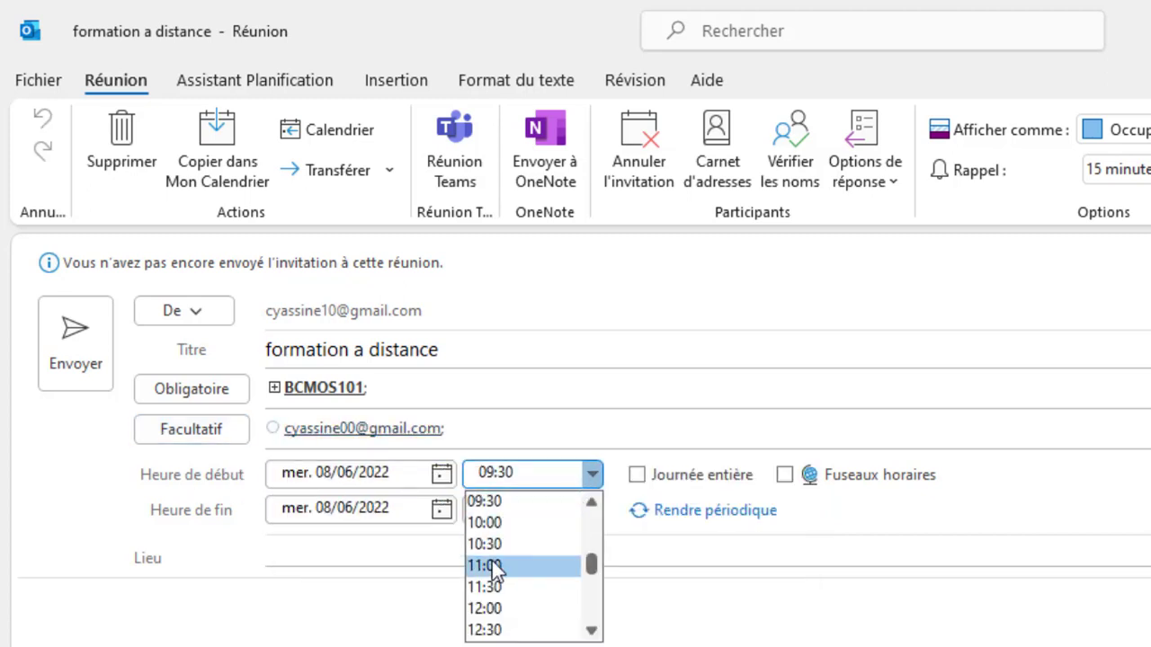
left_click(491, 564)
left_click(593, 510)
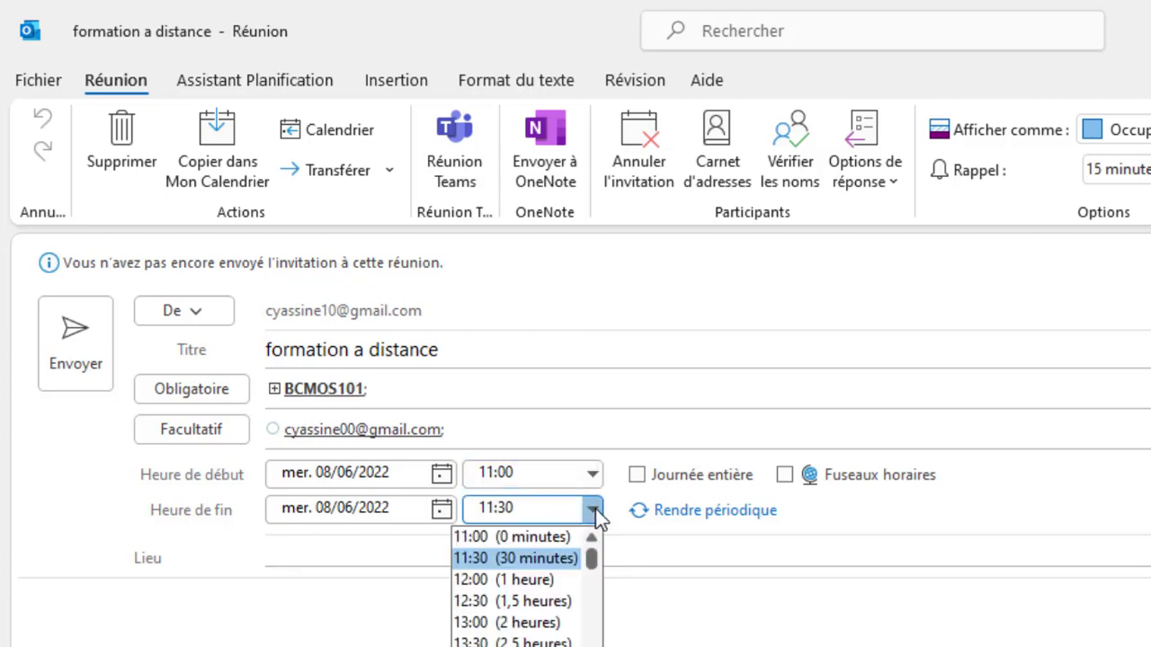
left_click(505, 630)
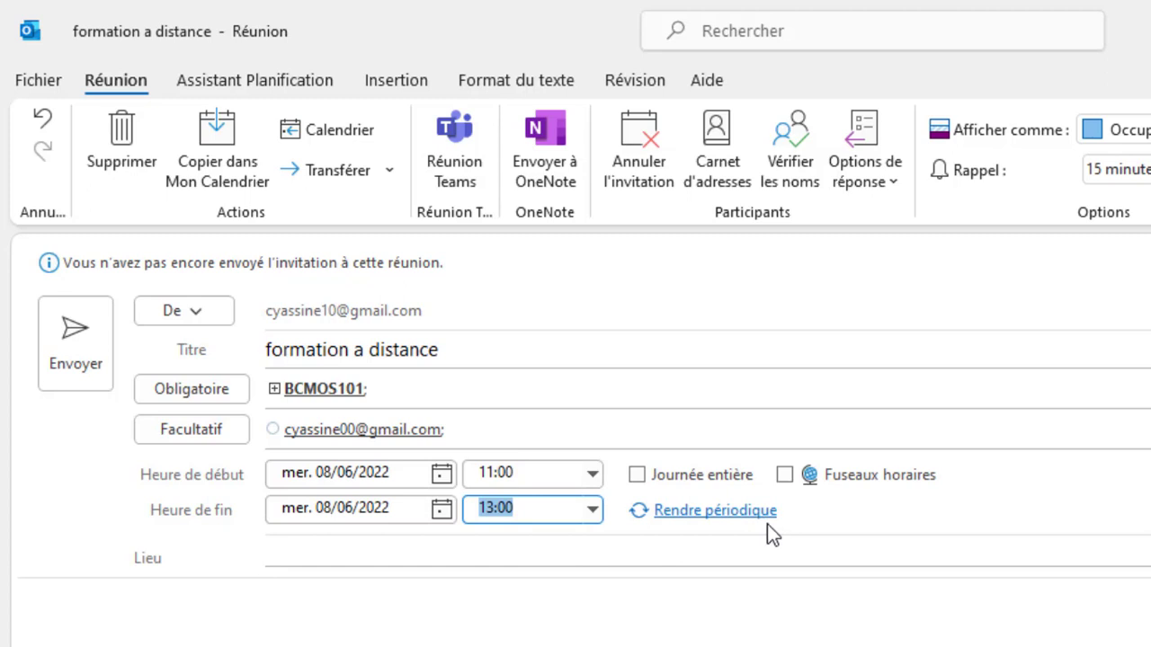
Step: Enter 'formation a distance' as the meeting location
left_click(317, 559)
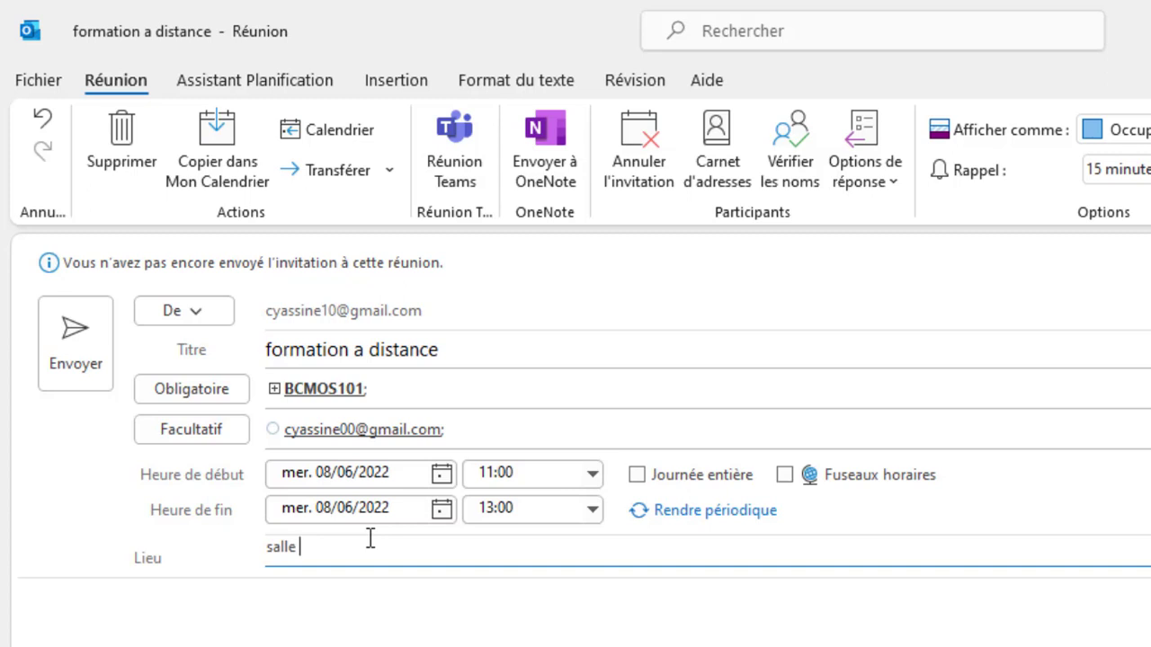
key("BackSpace")
key("BackSpace")
key("BackSpace")
key("BackSpace")
type("formation a distanc")
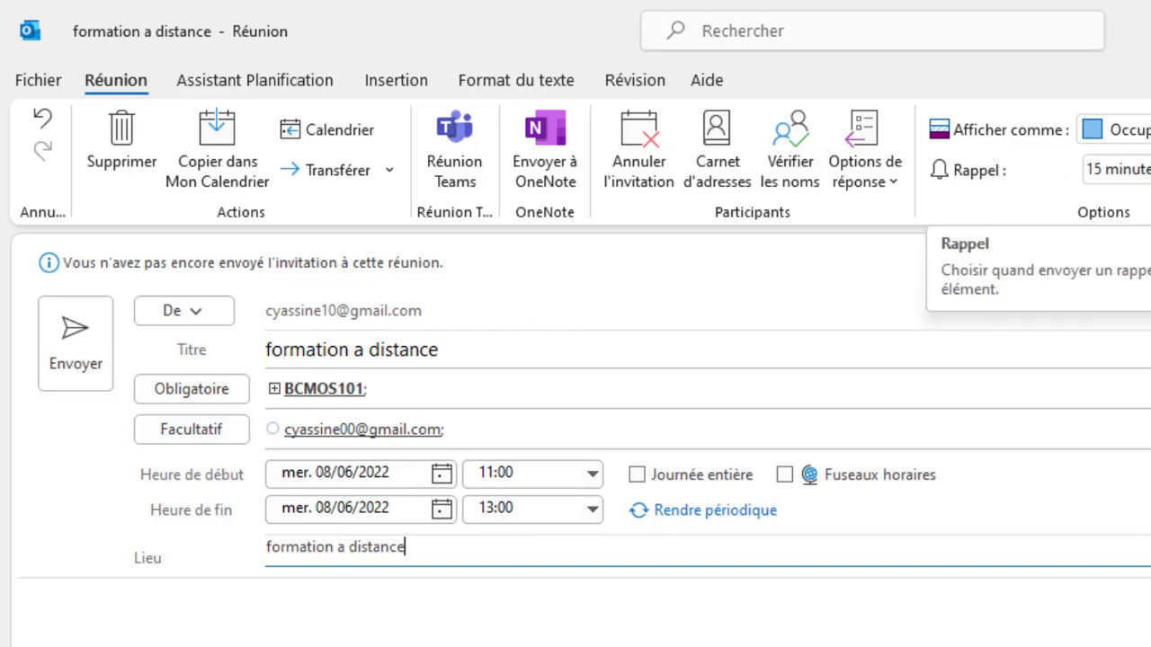
Step: Give the meeting a 30-minute reminder and mark it private and high importance
left_click(1114, 169)
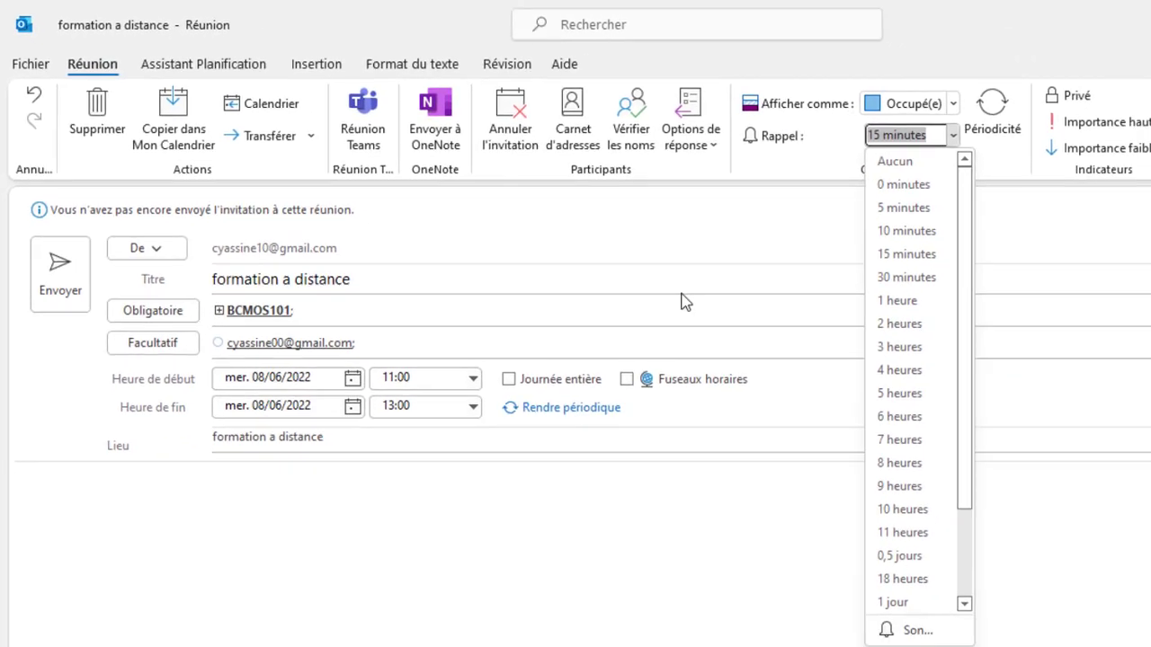
left_click(818, 252)
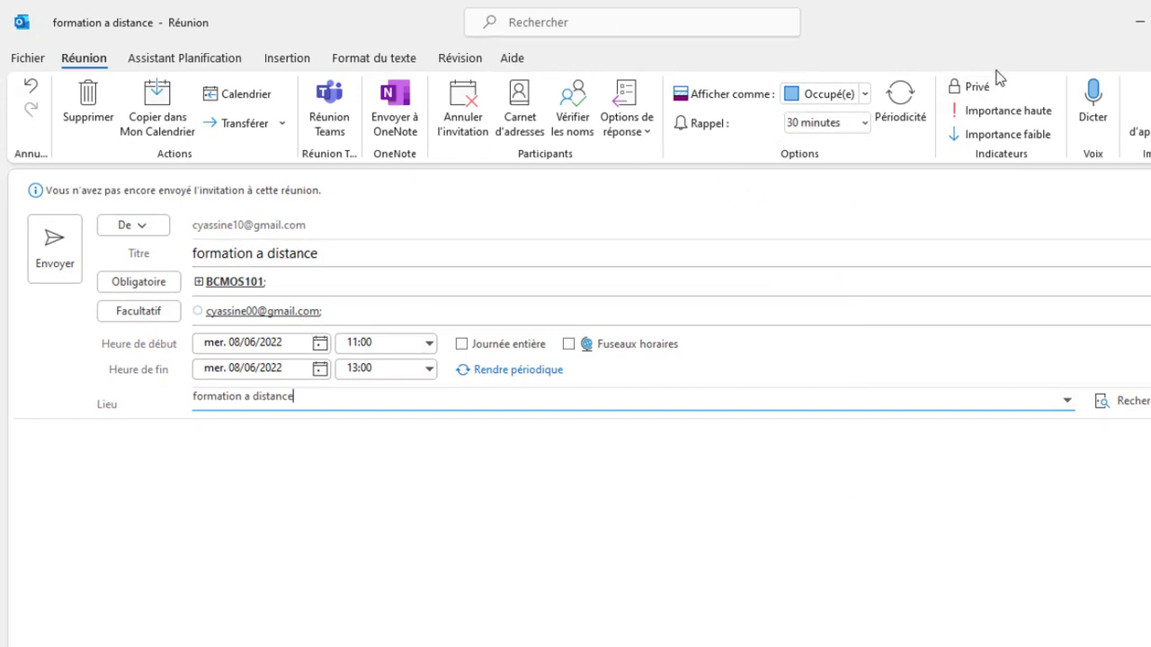
left_click(975, 88)
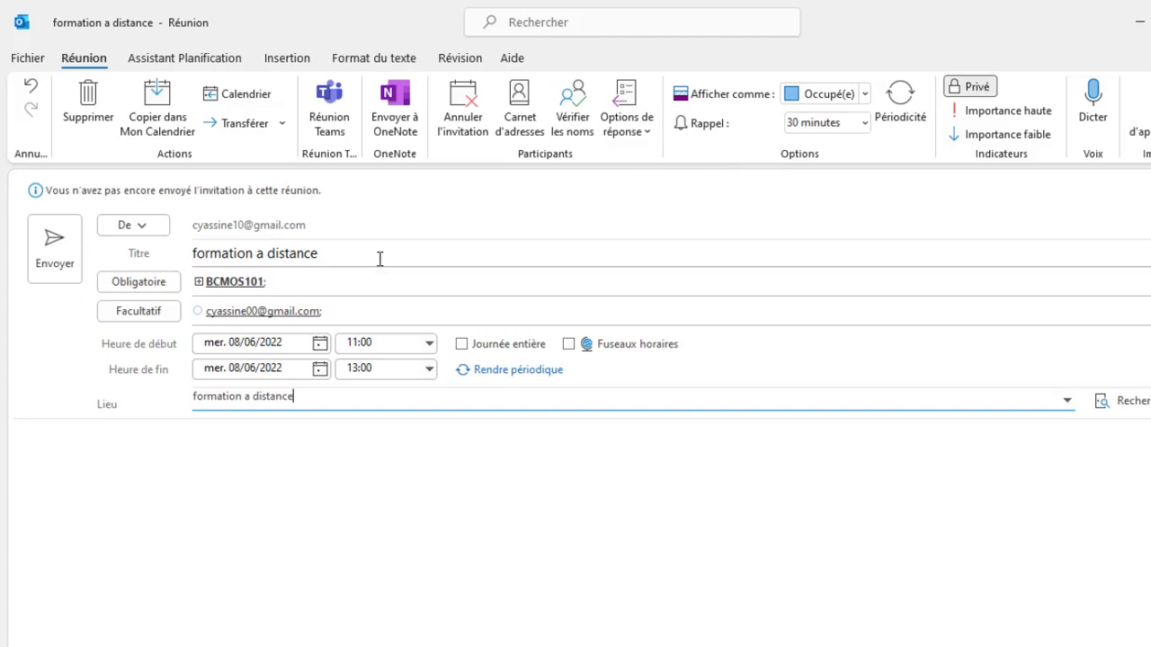
left_click(1018, 112)
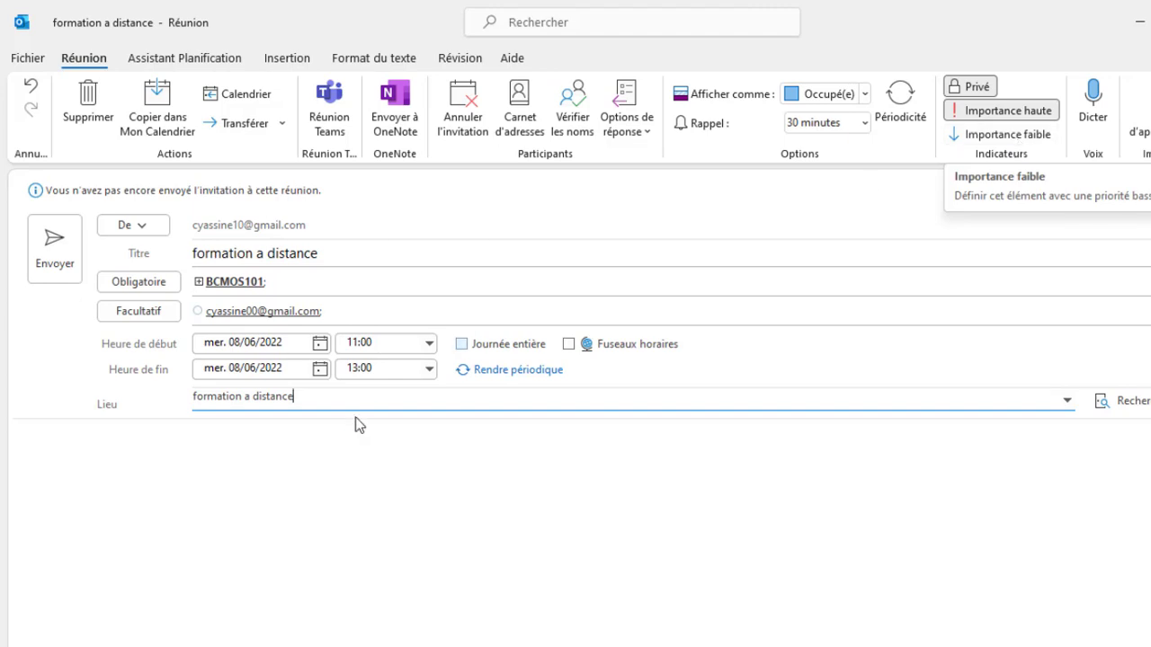
Step: Write 'Formation Aoutlook 2016' in the meeting body and send the invitation
left_click(200, 457)
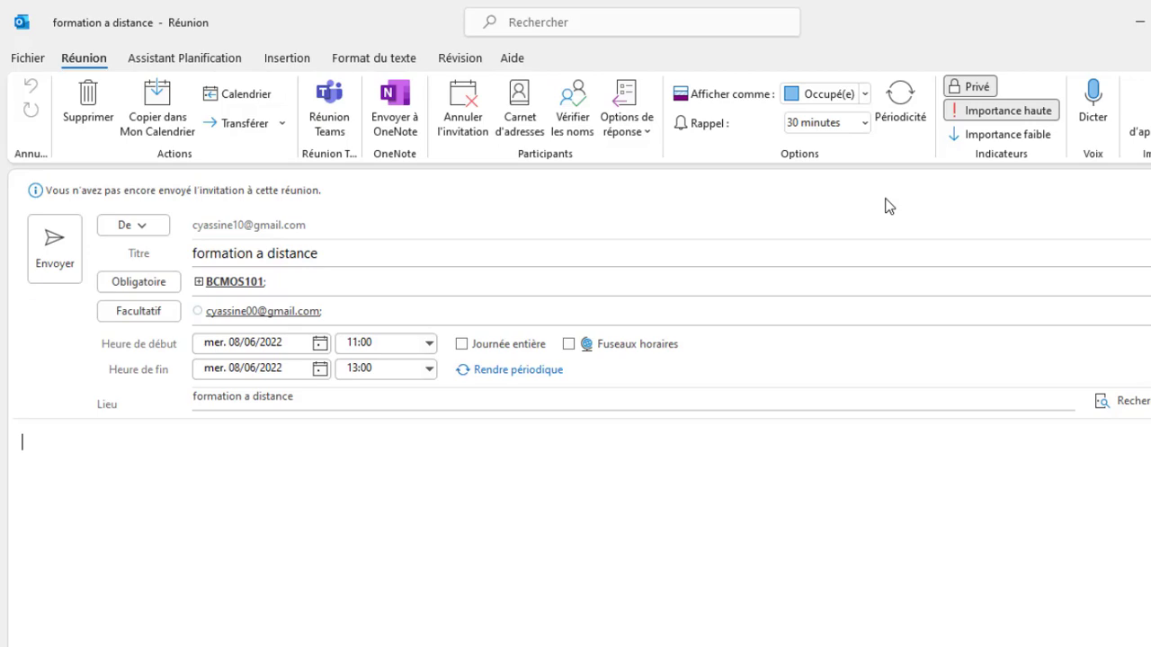
type("ormation")
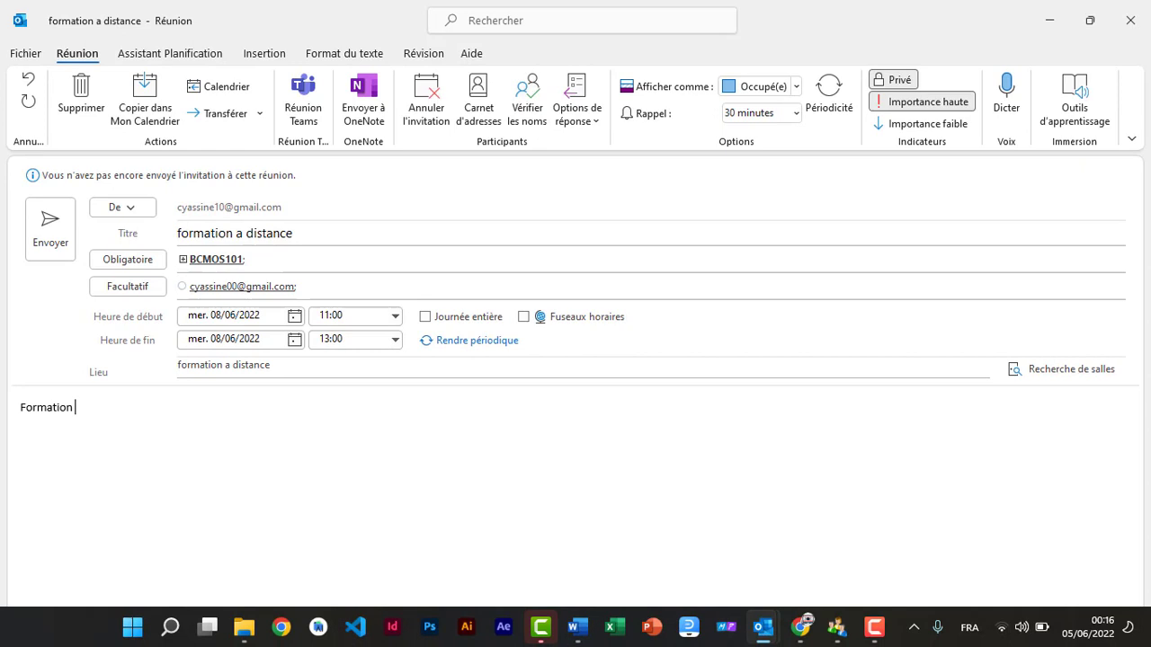
type(" Aoutlook 2016")
left_click(54, 233)
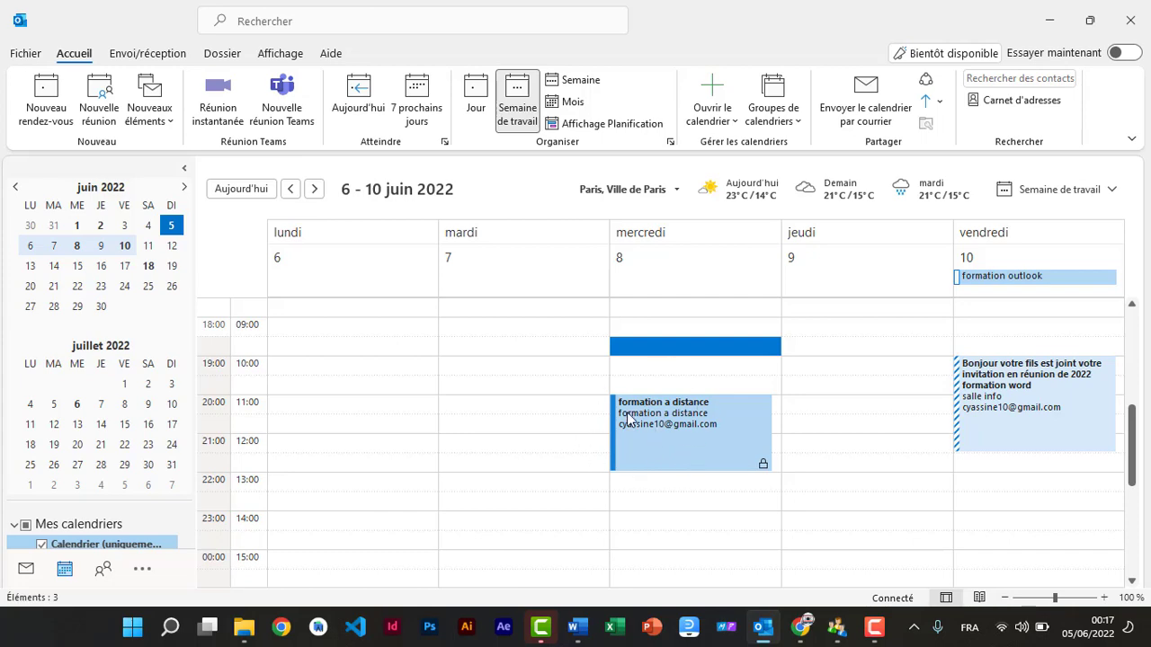
Step: Reopen the 'formation a distance' meeting and change its reminder to 1 hour
left_click(634, 451)
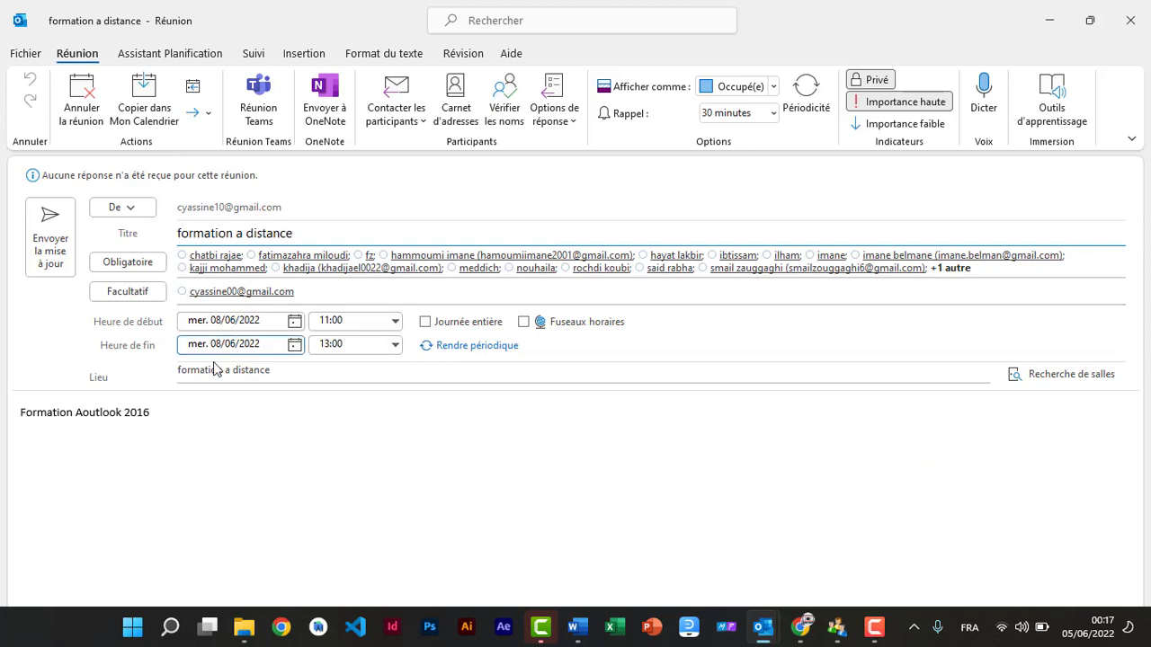
left_click(772, 113)
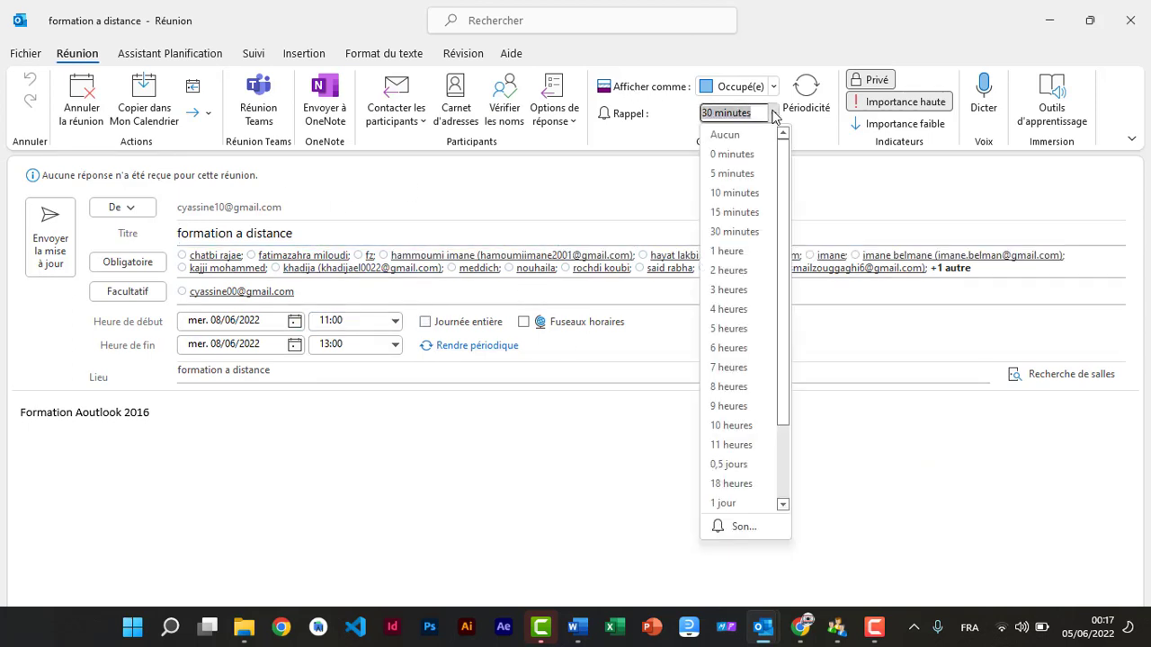
left_click(727, 253)
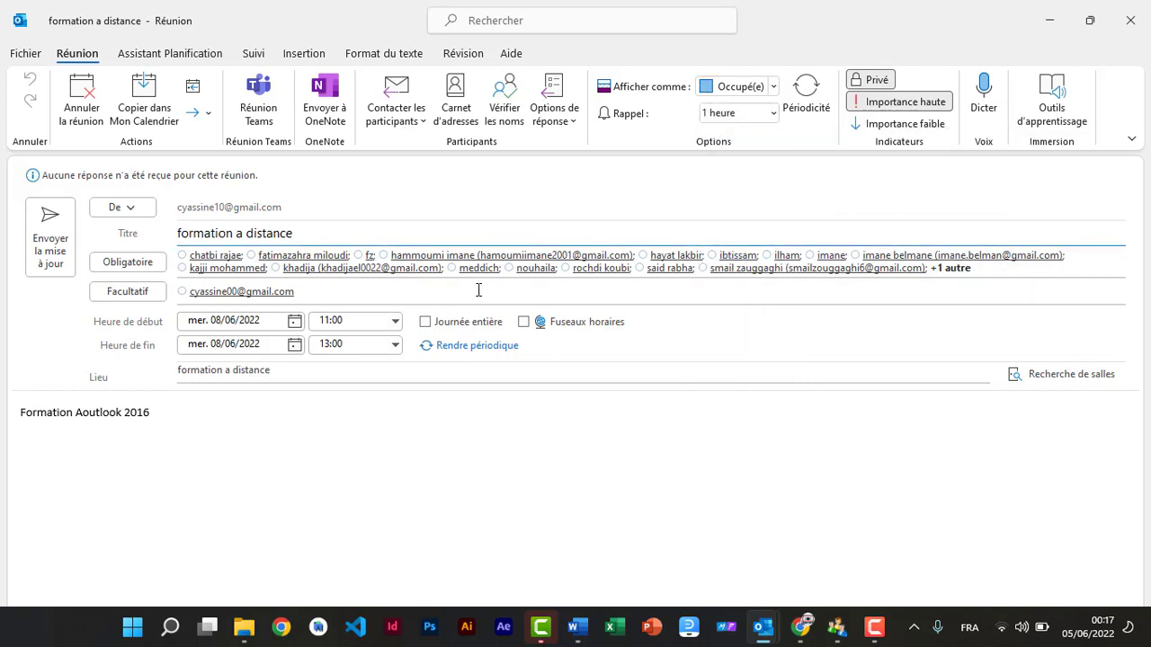
Step: Move the meeting to Thursday 16 June at 09:00 and send the update
left_click(294, 323)
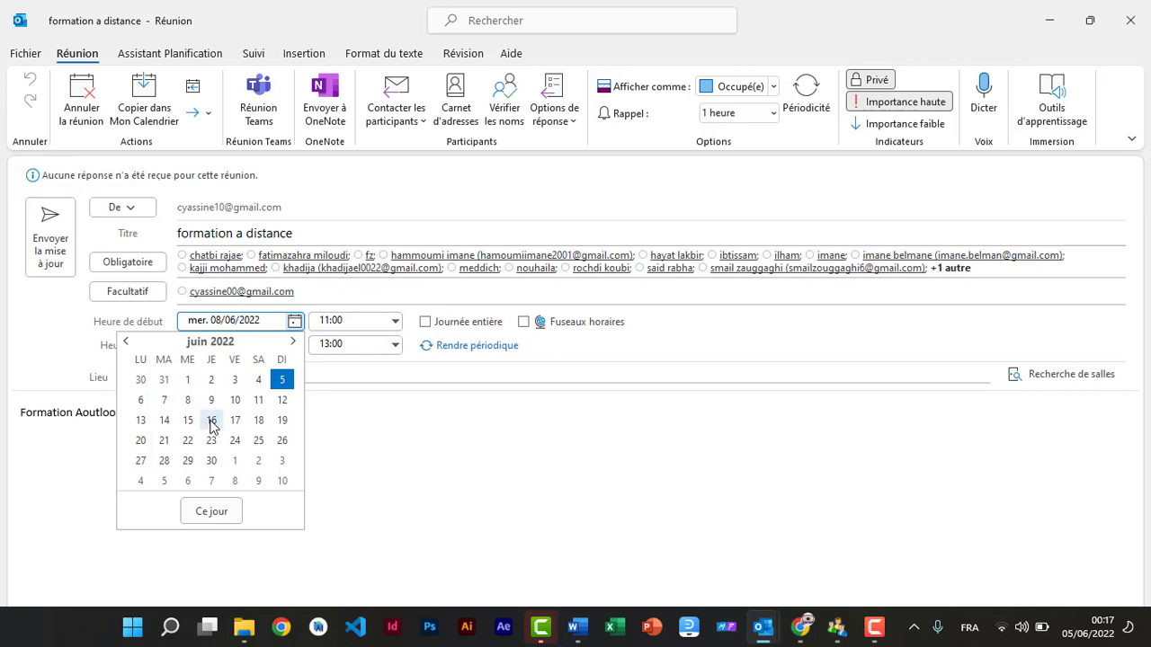
left_click(210, 421)
left_click(396, 322)
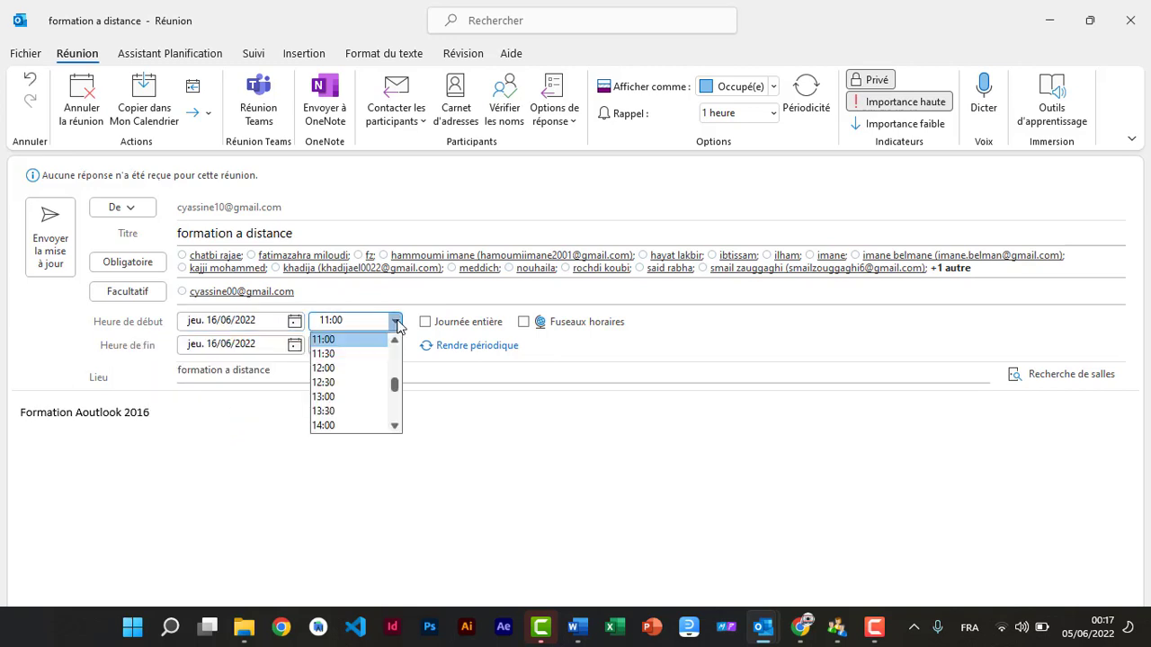
left_click(395, 341)
left_click(395, 342)
left_click(396, 342)
left_click(396, 342)
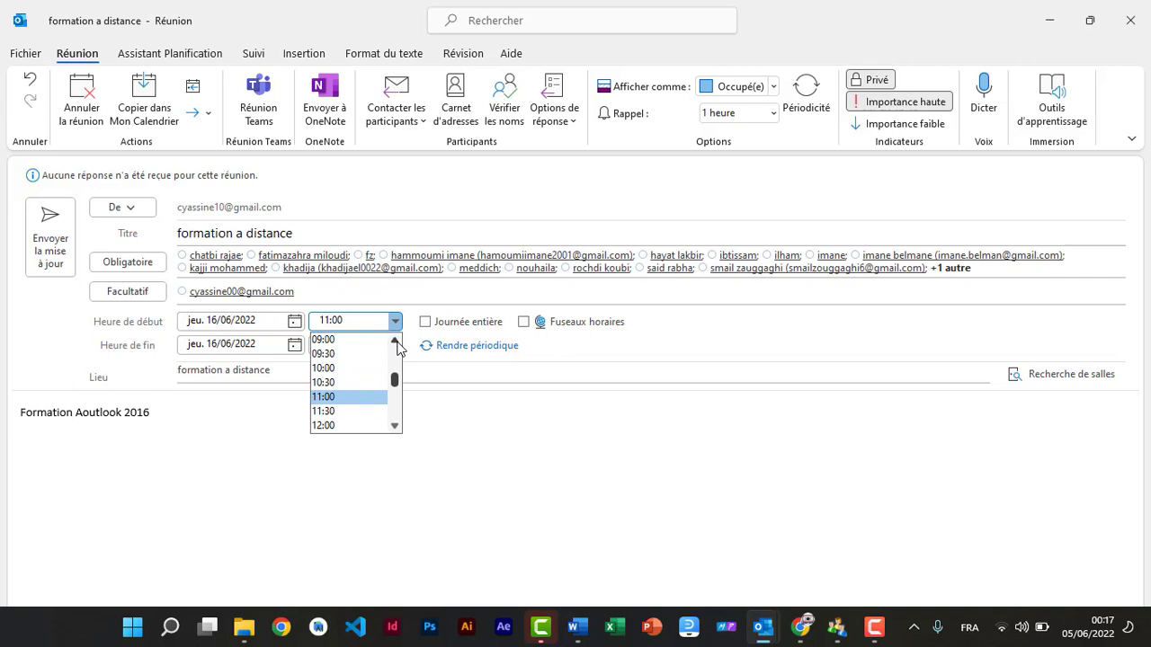
left_click(331, 340)
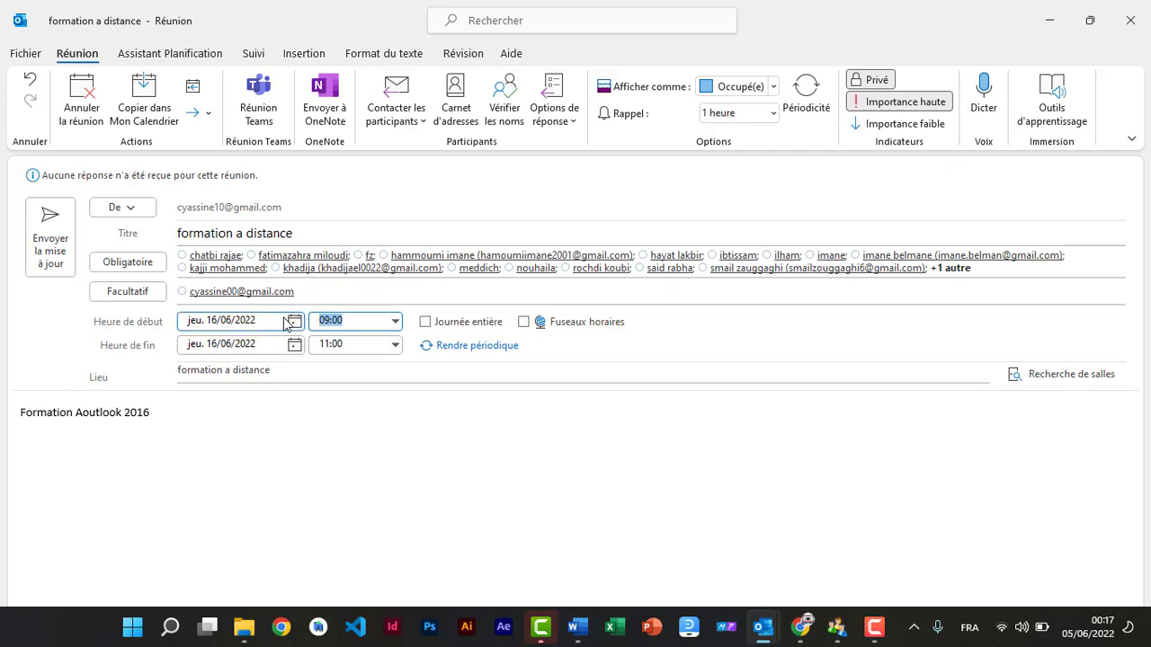
left_click(49, 261)
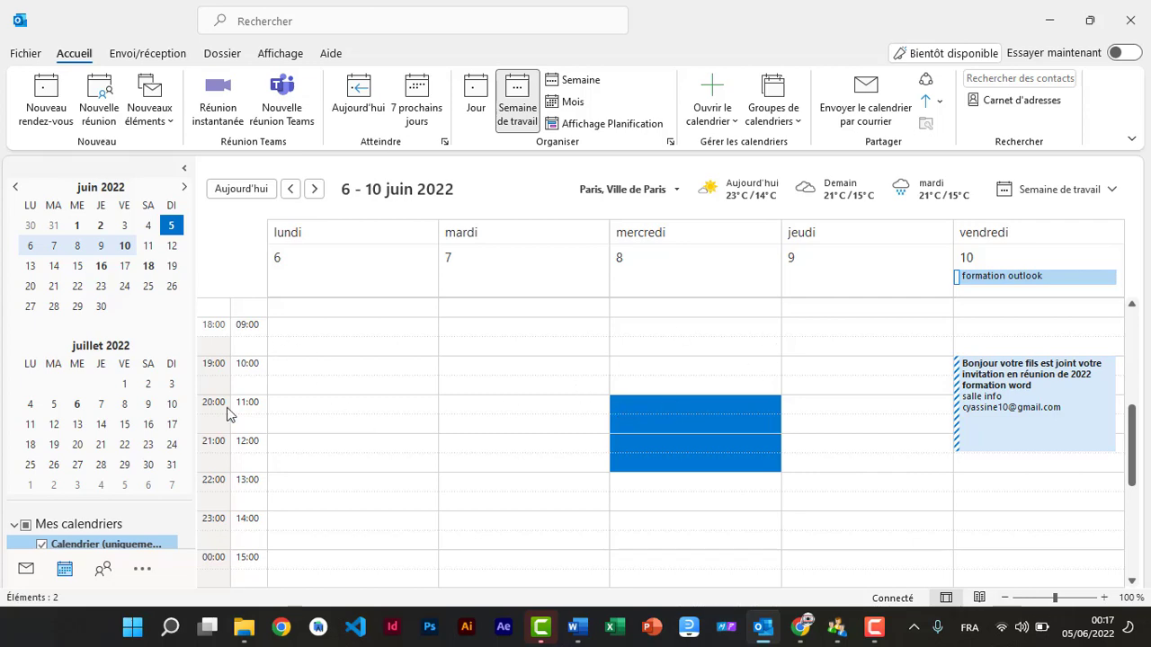
Step: Switch from the calendar to the contacts list and open a new blank contact form
mouse_move(105, 576)
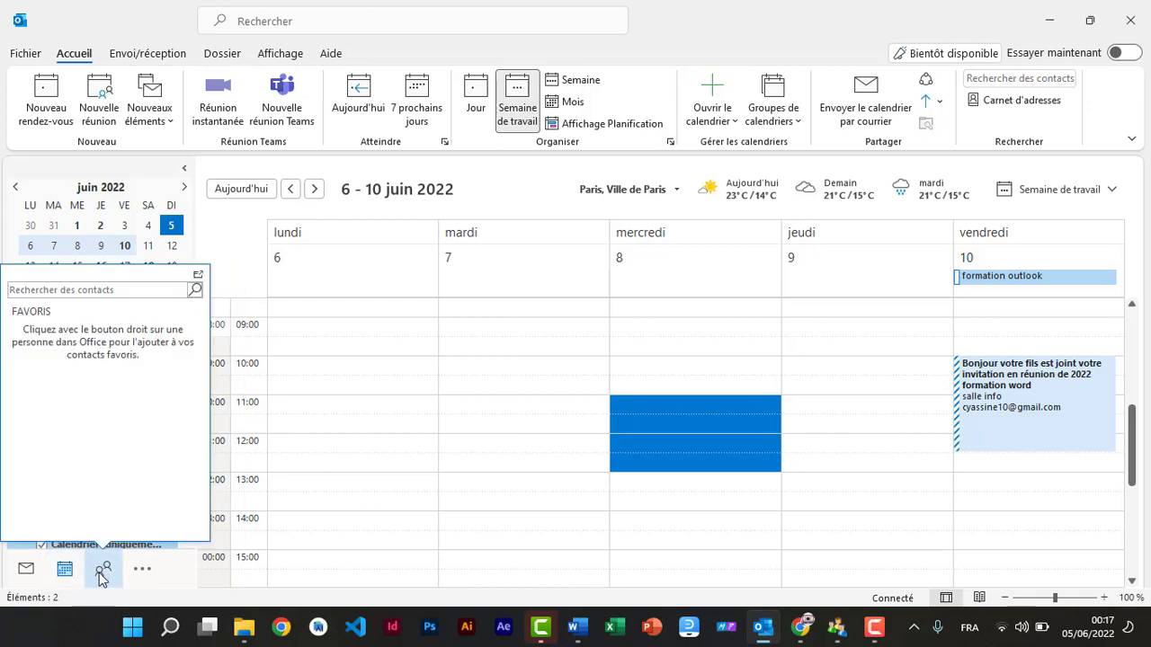
left_click(102, 574)
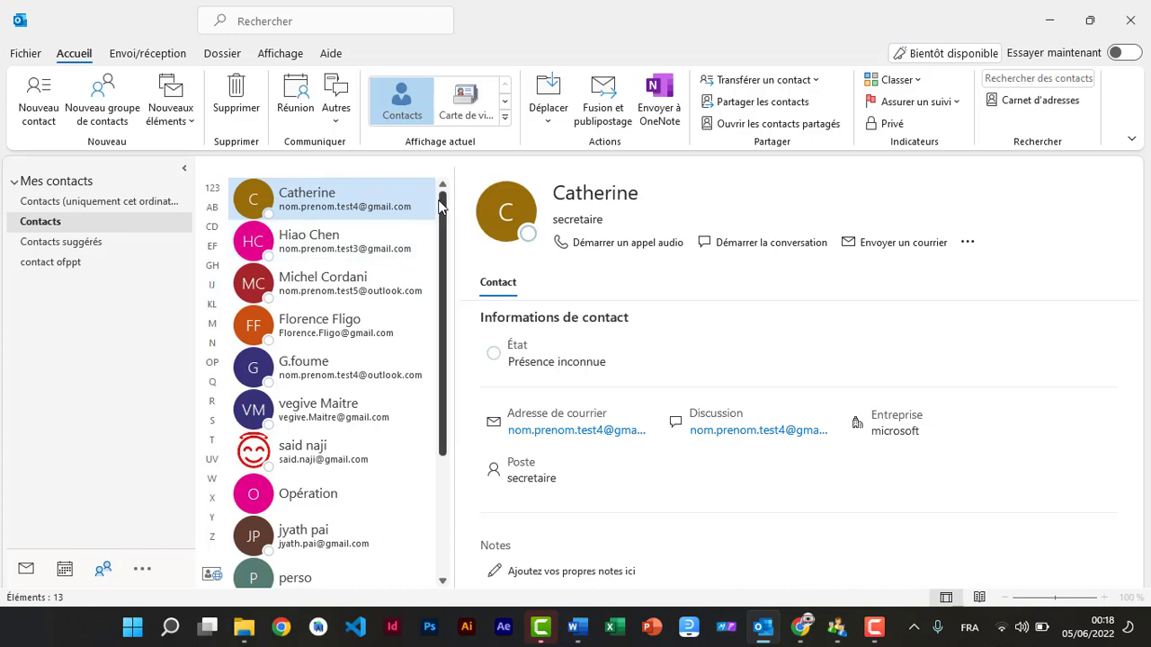
scroll(429, 291, "down", 3)
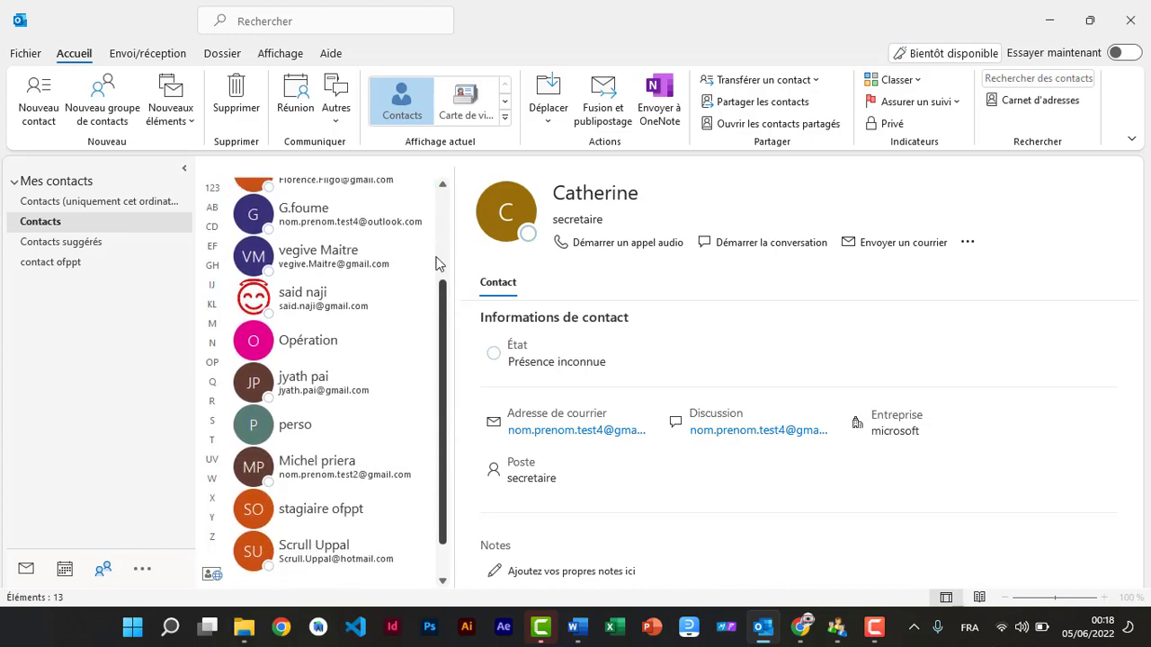
scroll(435, 263, "up", 3)
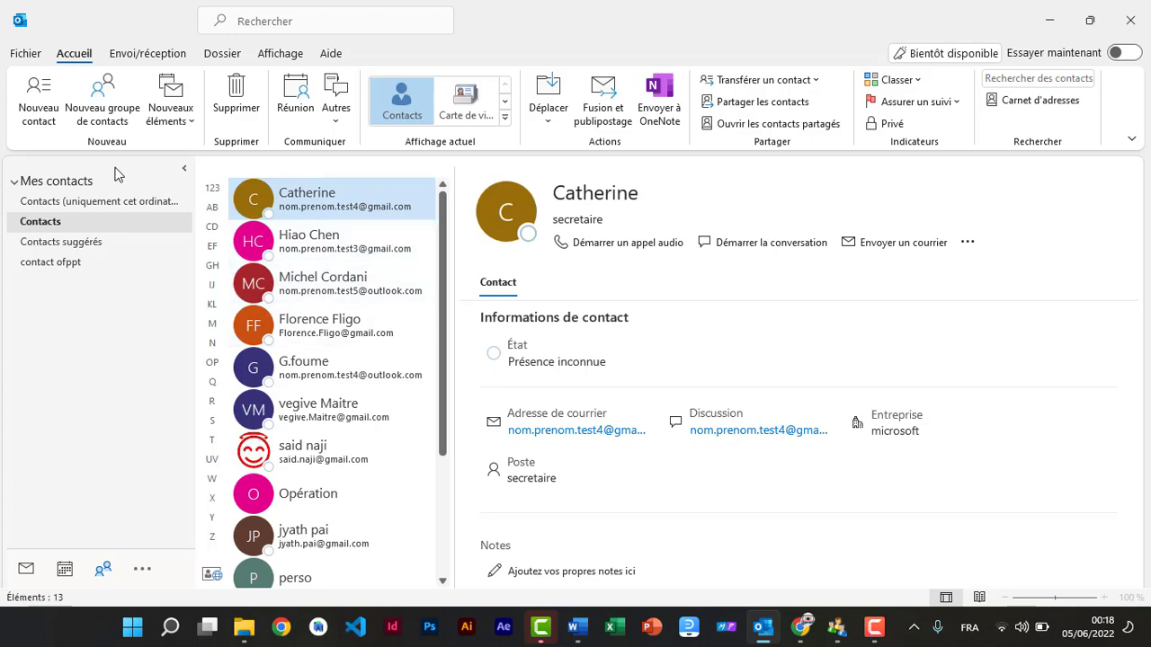
left_click(32, 117)
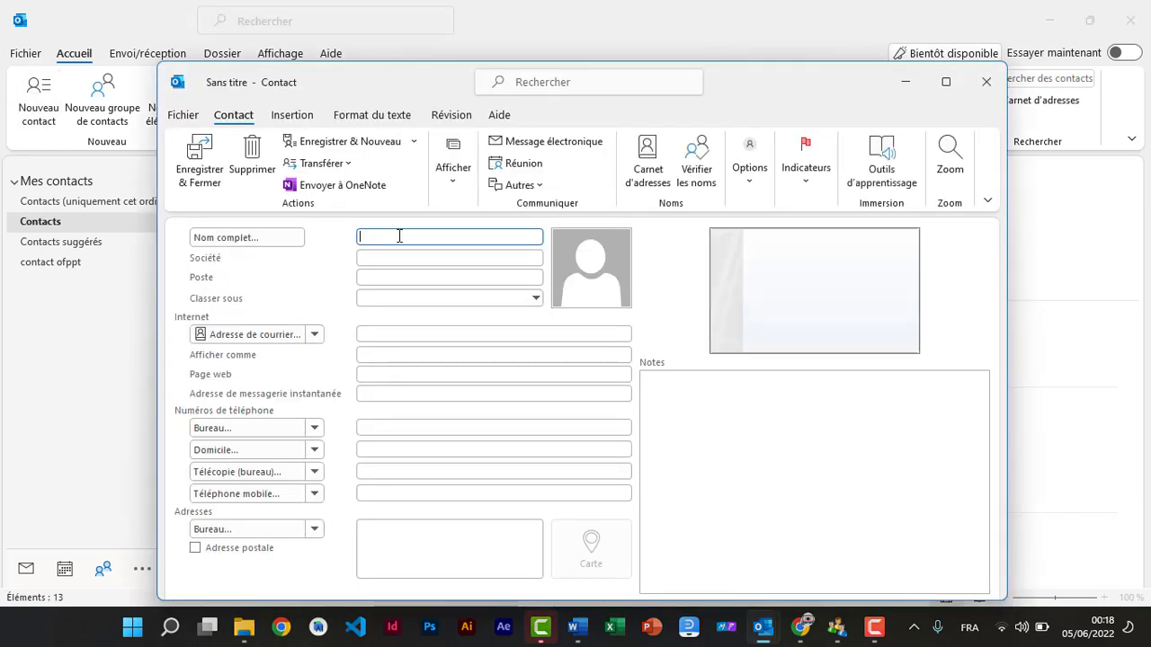
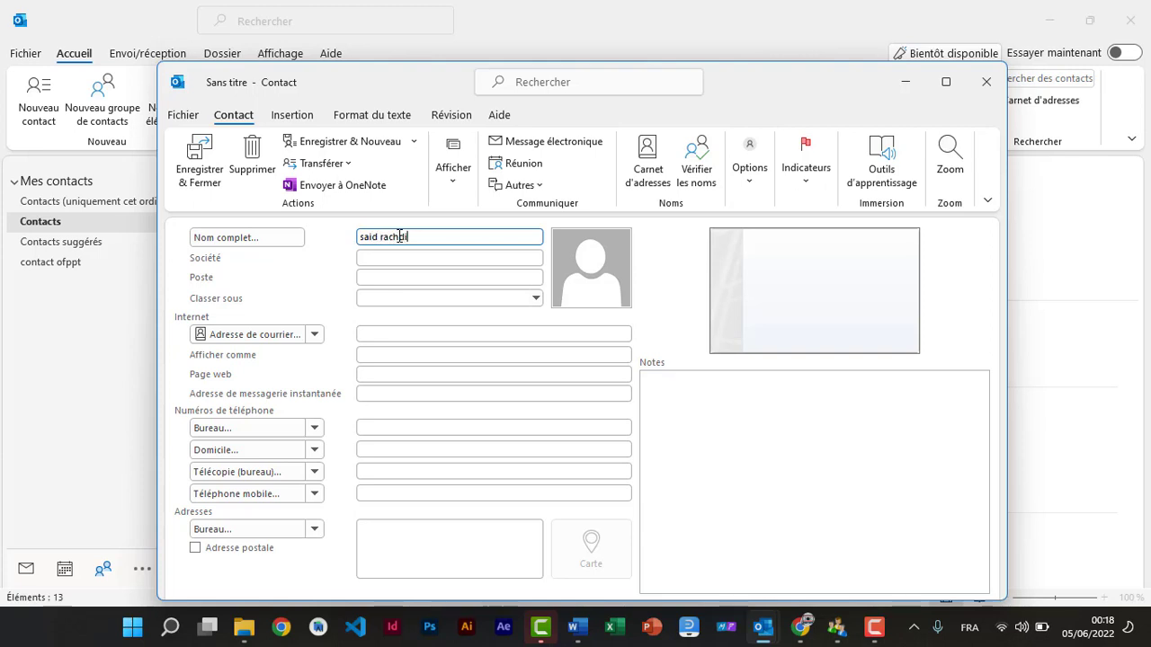
Step: Enter the contact's full name, company 'chora' and e-mail address
left_click(421, 331)
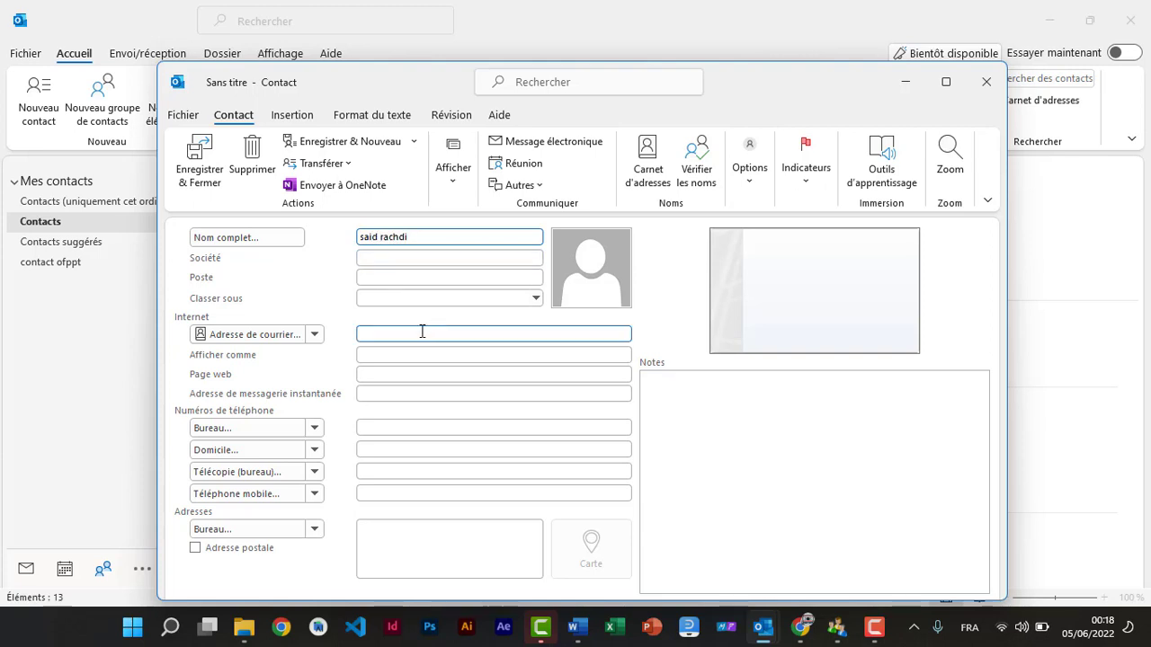
left_click(373, 260)
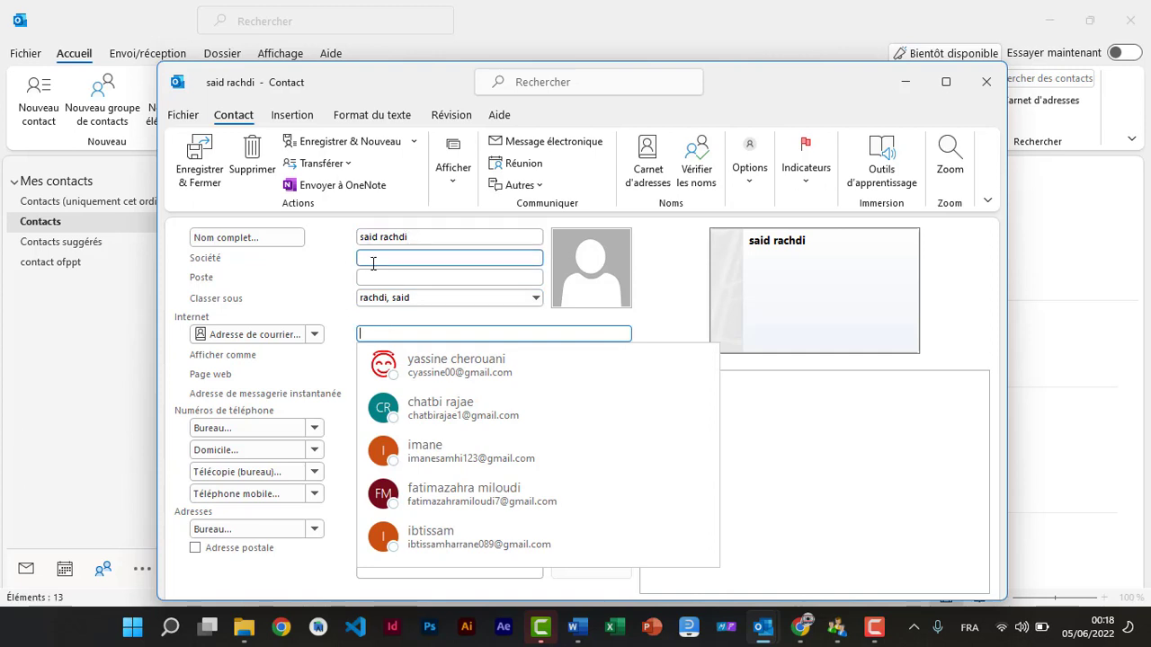
type("cho")
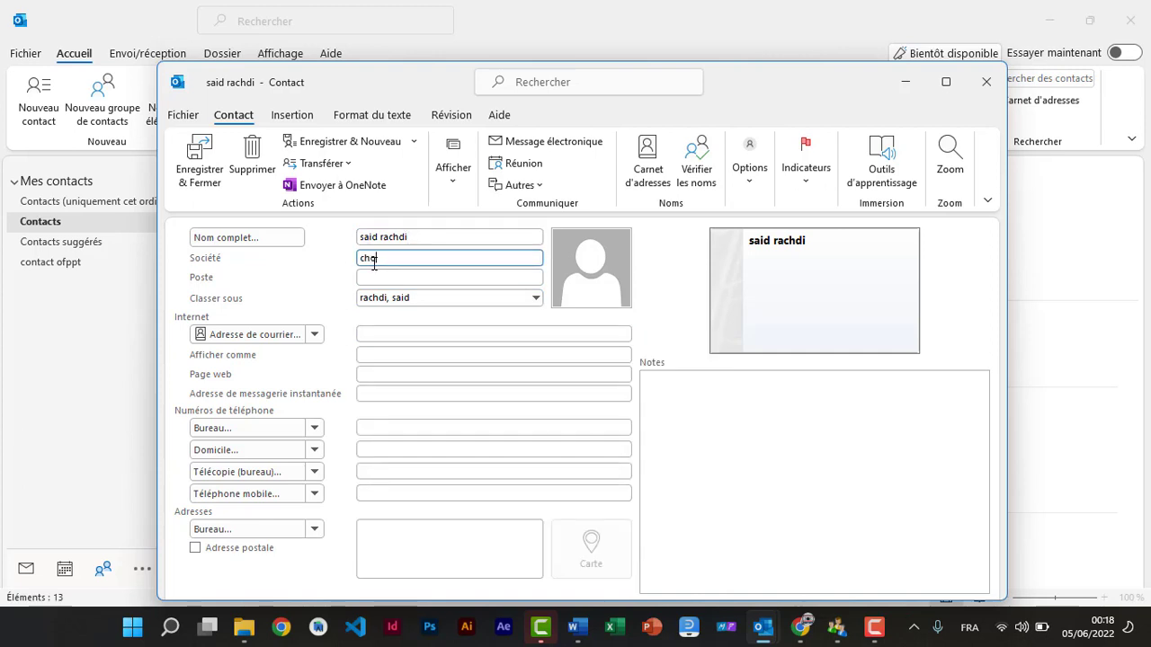
type("ra")
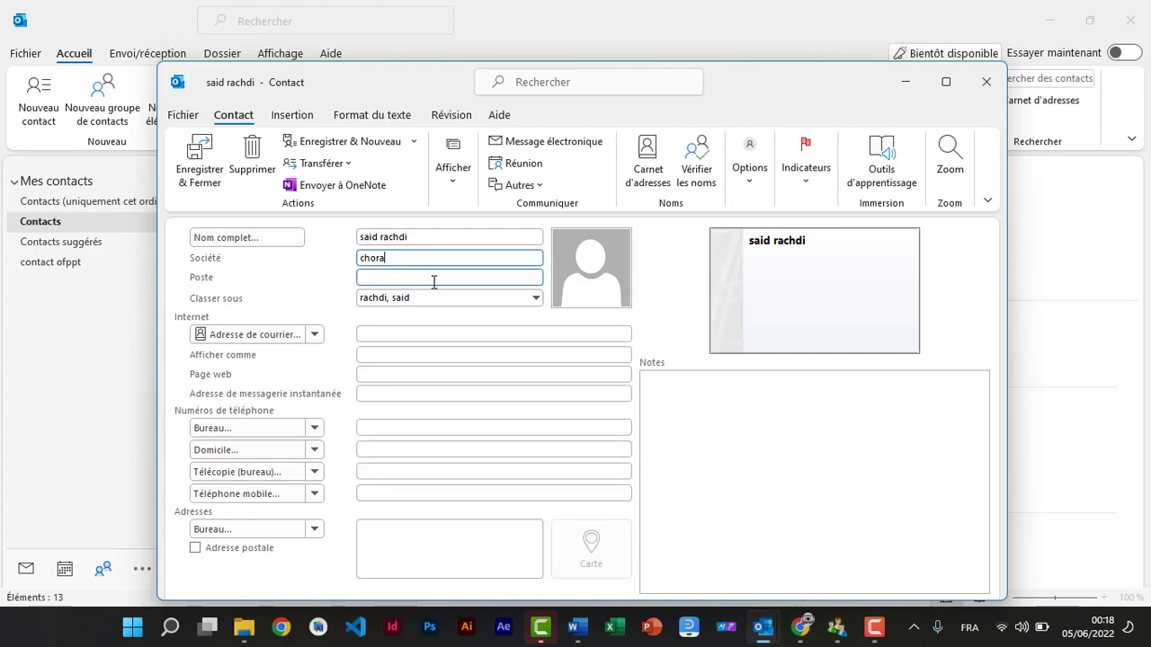
left_click(383, 332)
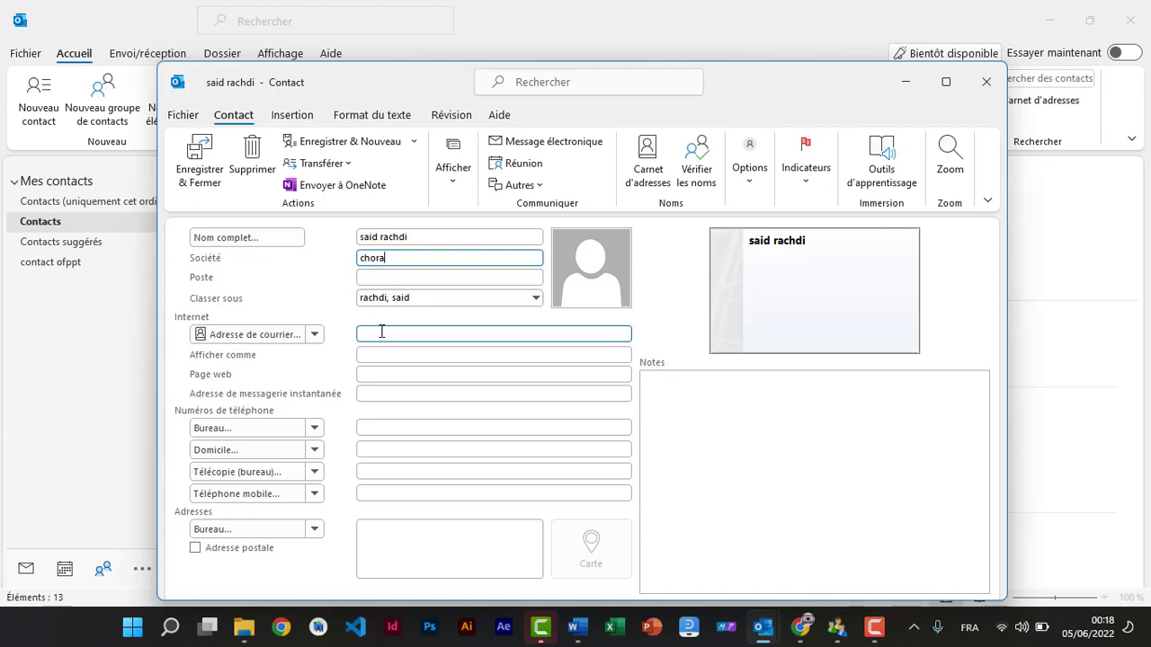
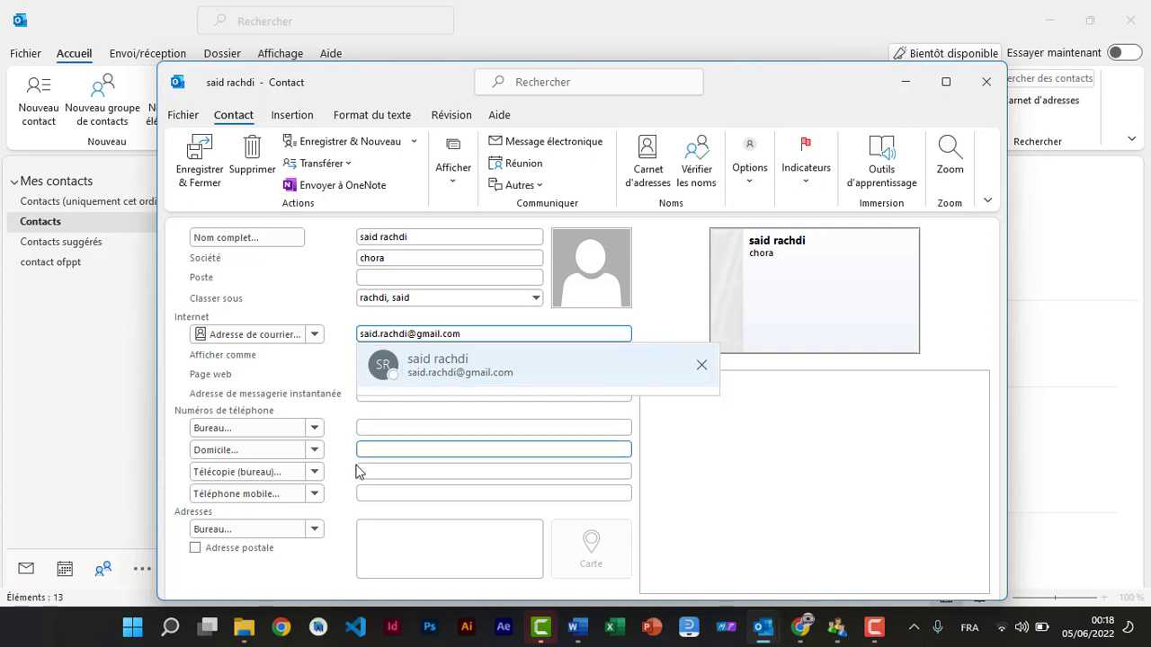
Step: Fill in the contact's business fax number and web page address
left_click(386, 425)
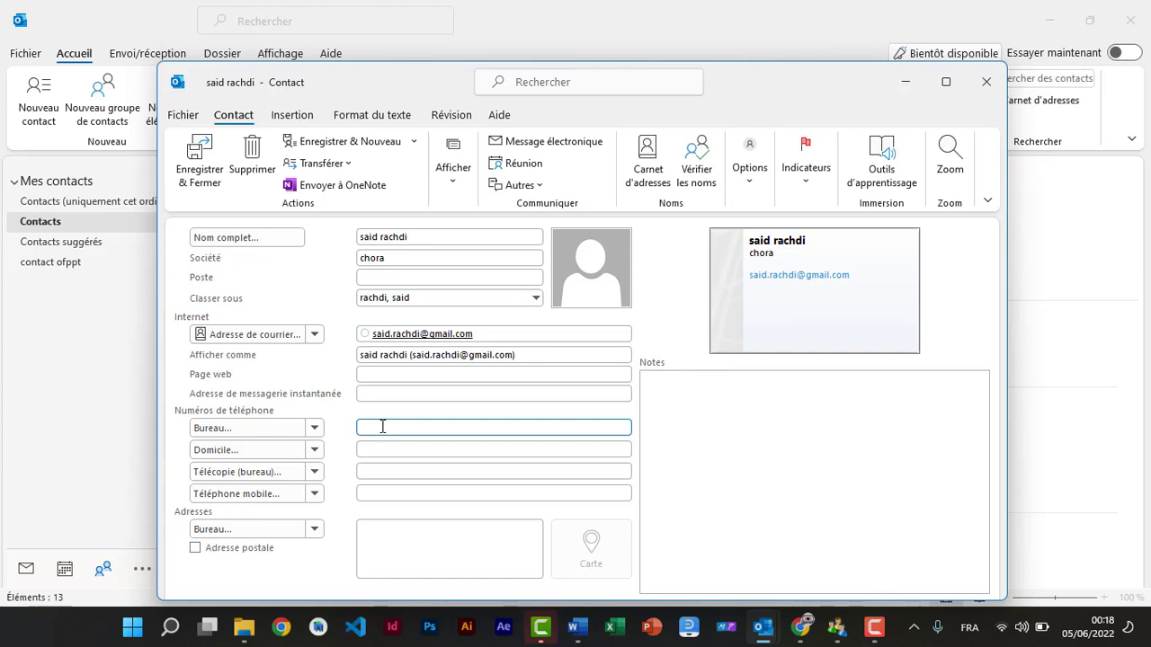
left_click(365, 471)
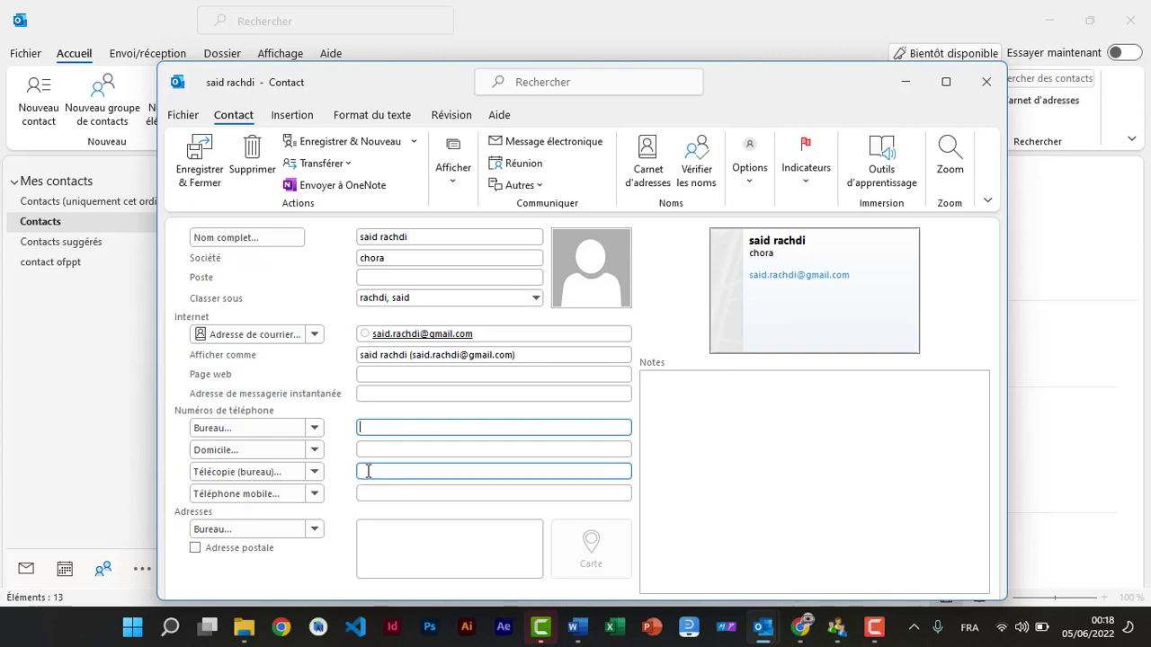
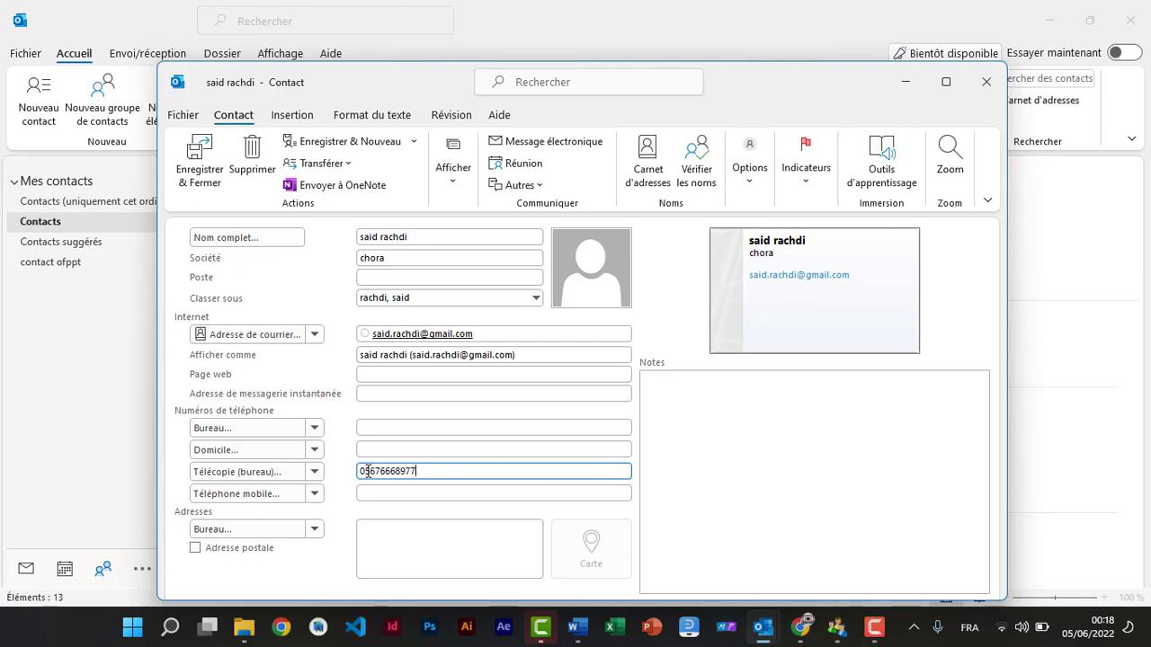
left_click(392, 374)
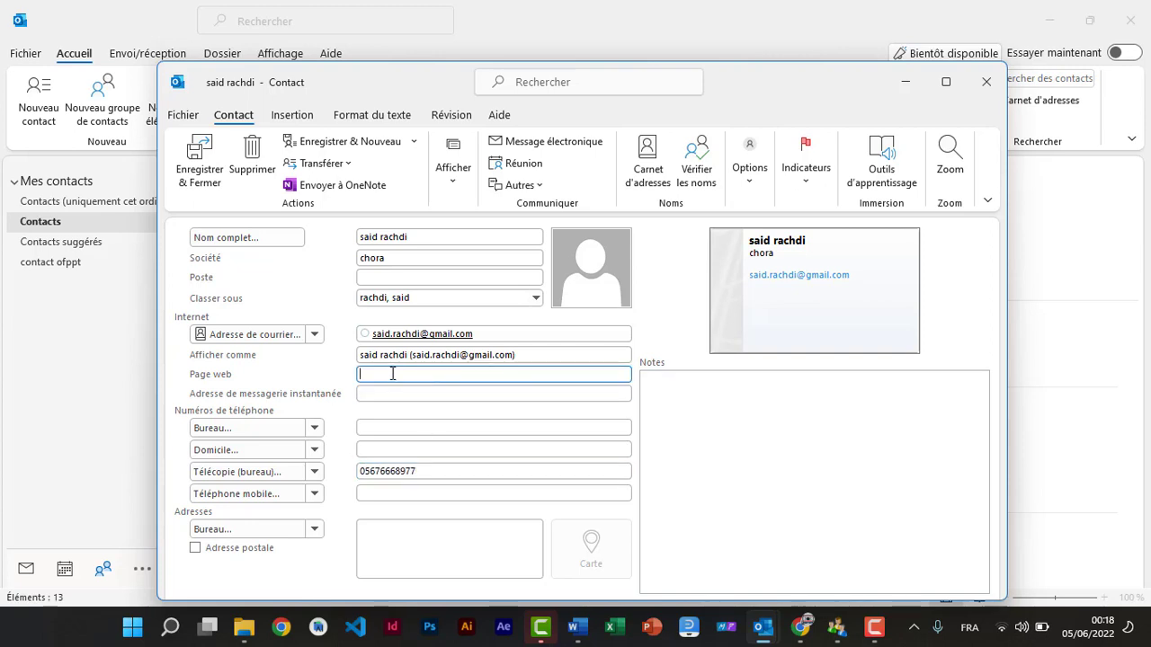
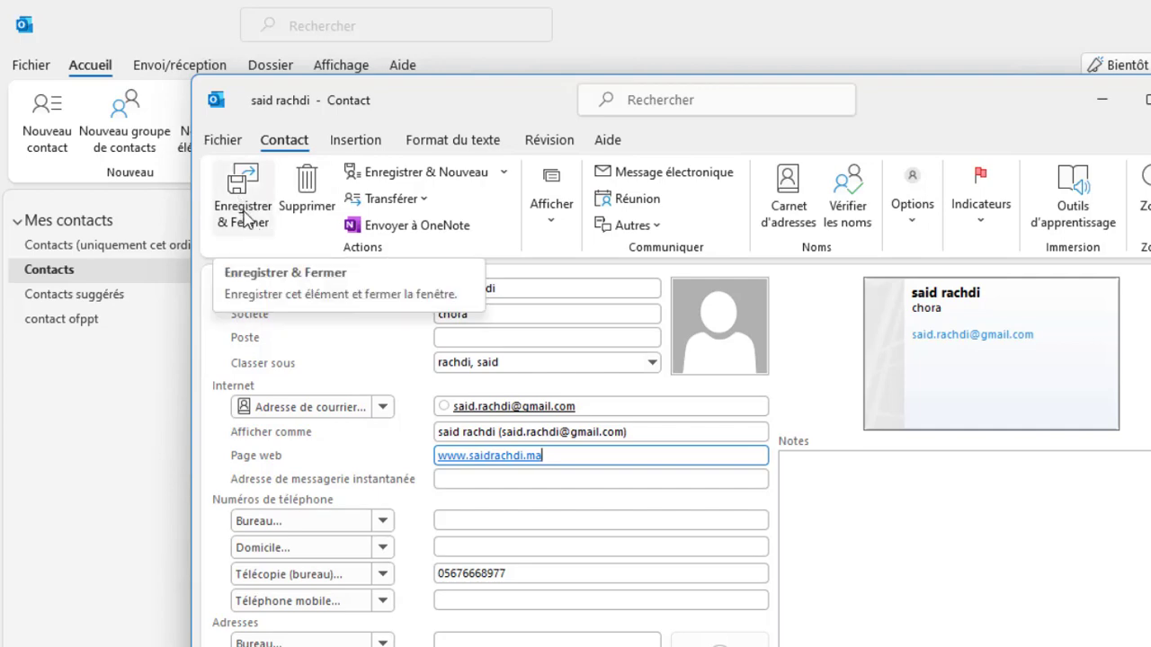
Step: Save the new contact, then locate it in the contacts list to review its details
left_click(245, 218)
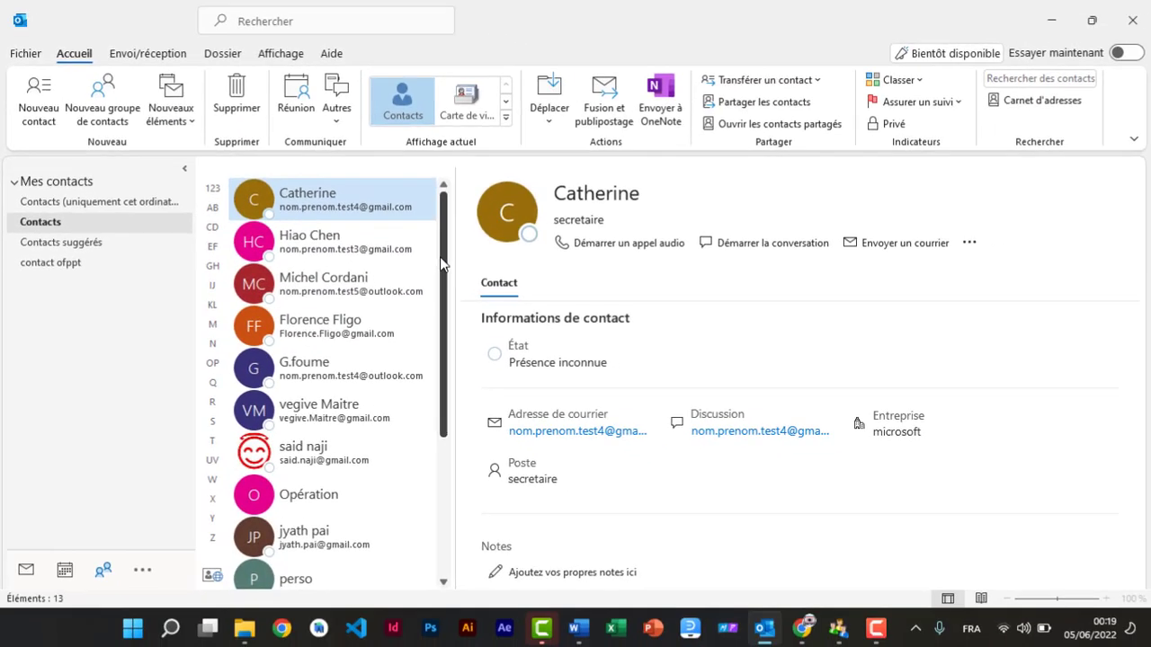
scroll(508, 509, "down", 3)
scroll(417, 419, "down", 1)
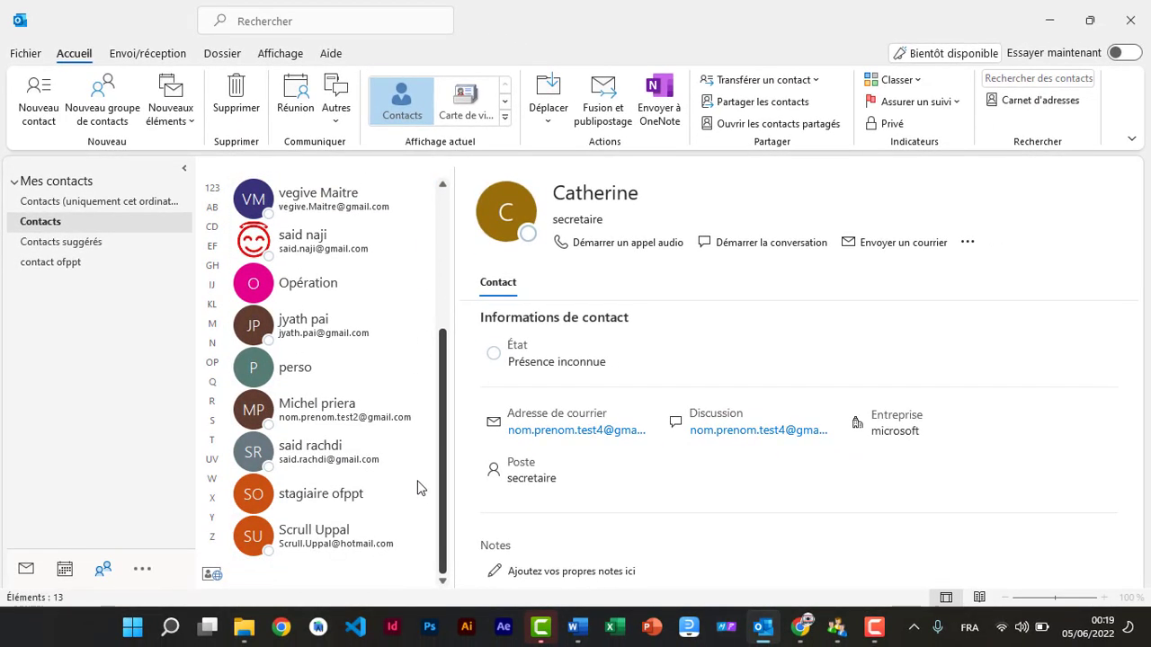
left_click(315, 467)
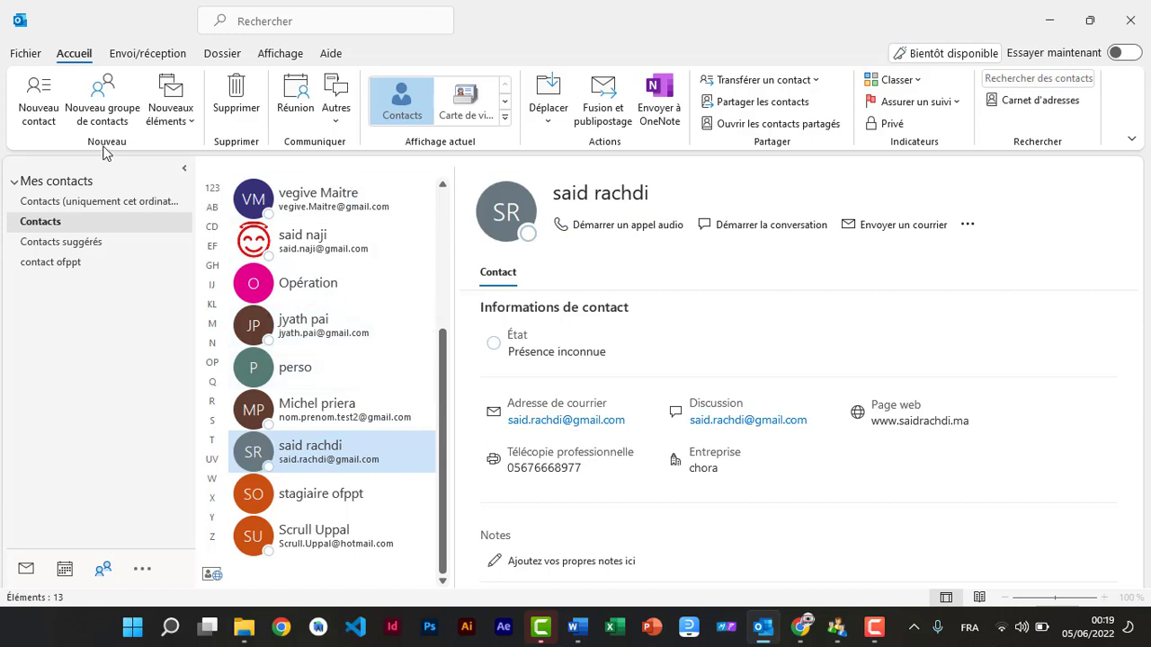
left_click(99, 116)
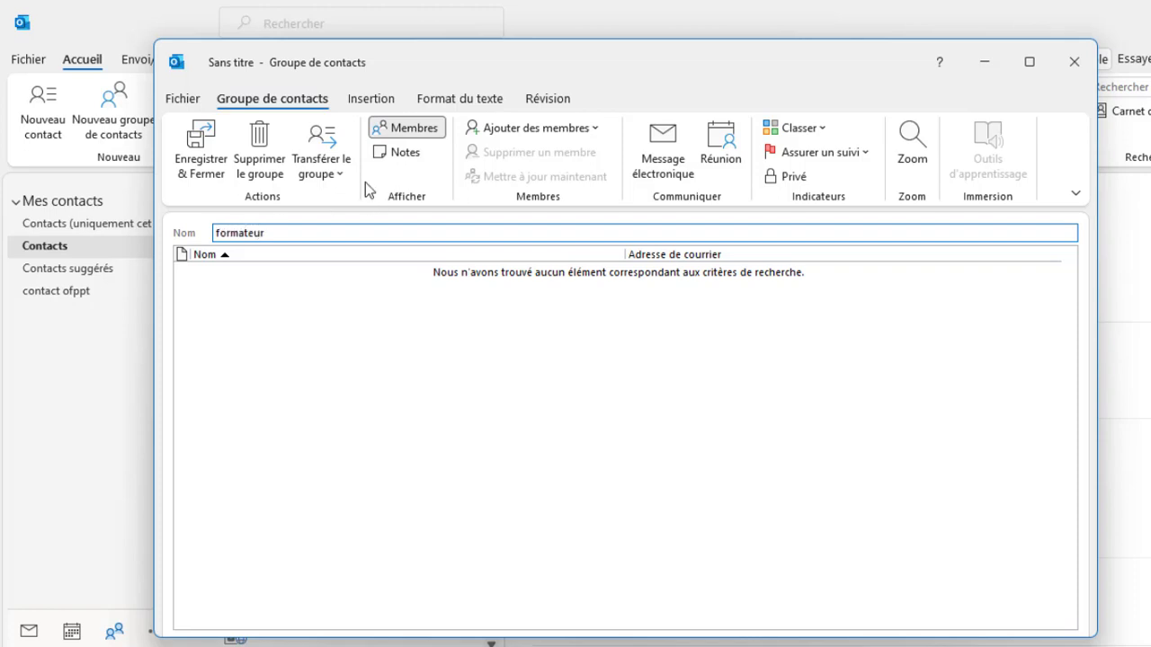
Step: Pick members from the Outlook contacts and add the first two to the formateur group
left_click(598, 125)
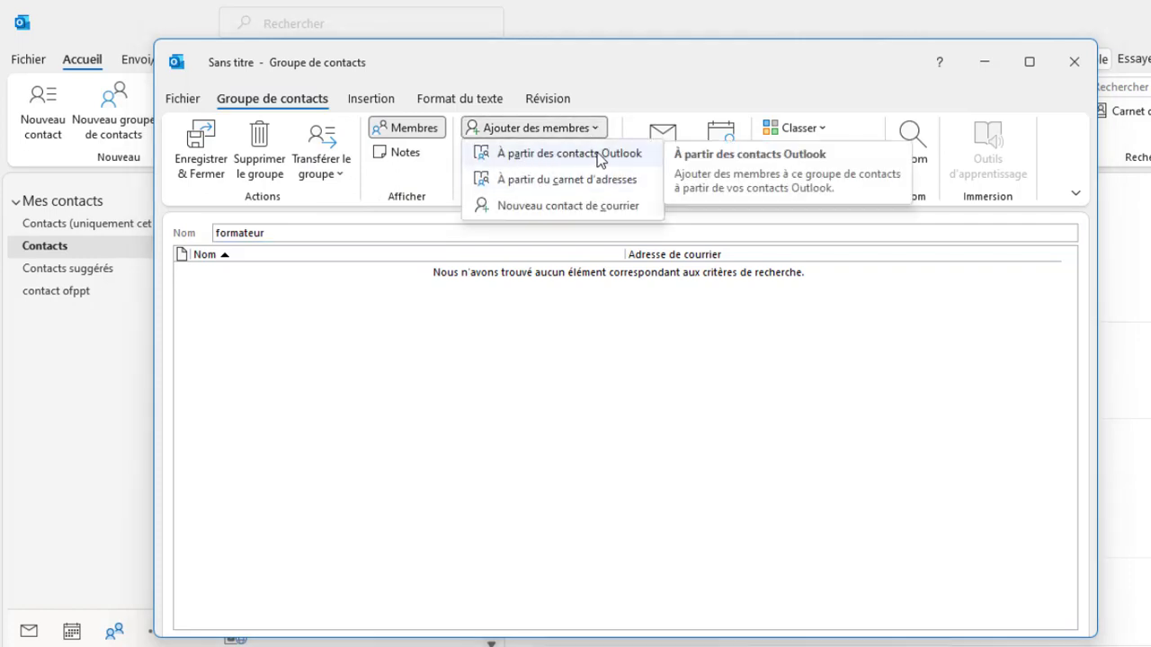
left_click(597, 155)
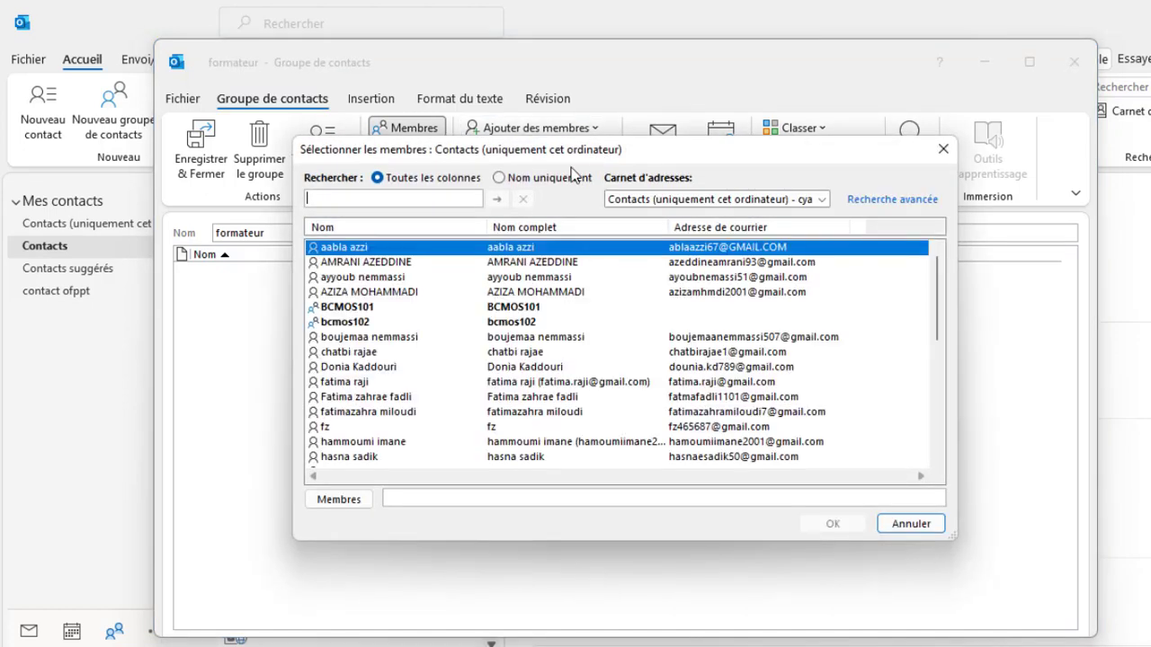
left_click(348, 263)
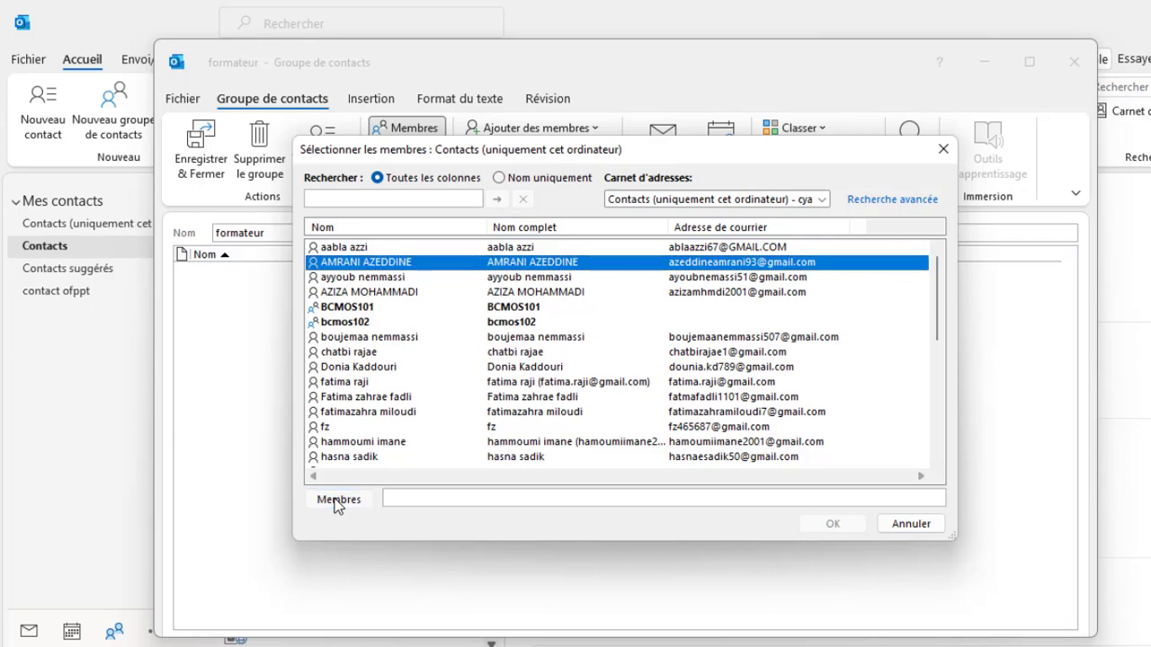
left_click(337, 502)
left_click(360, 278)
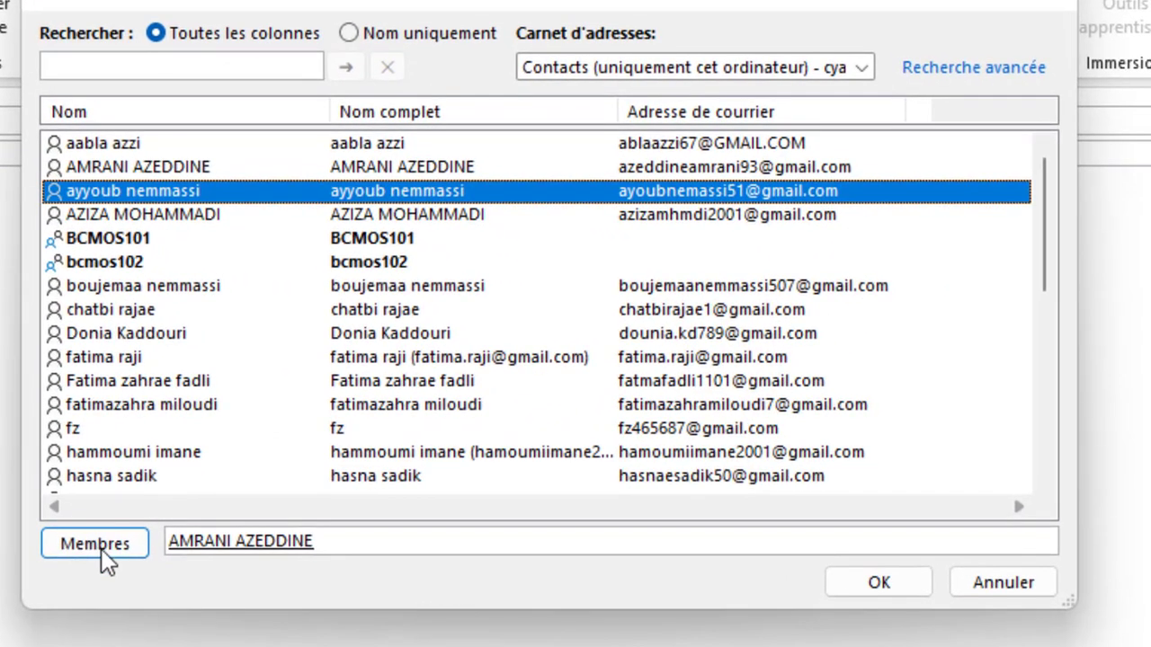
left_click(106, 557)
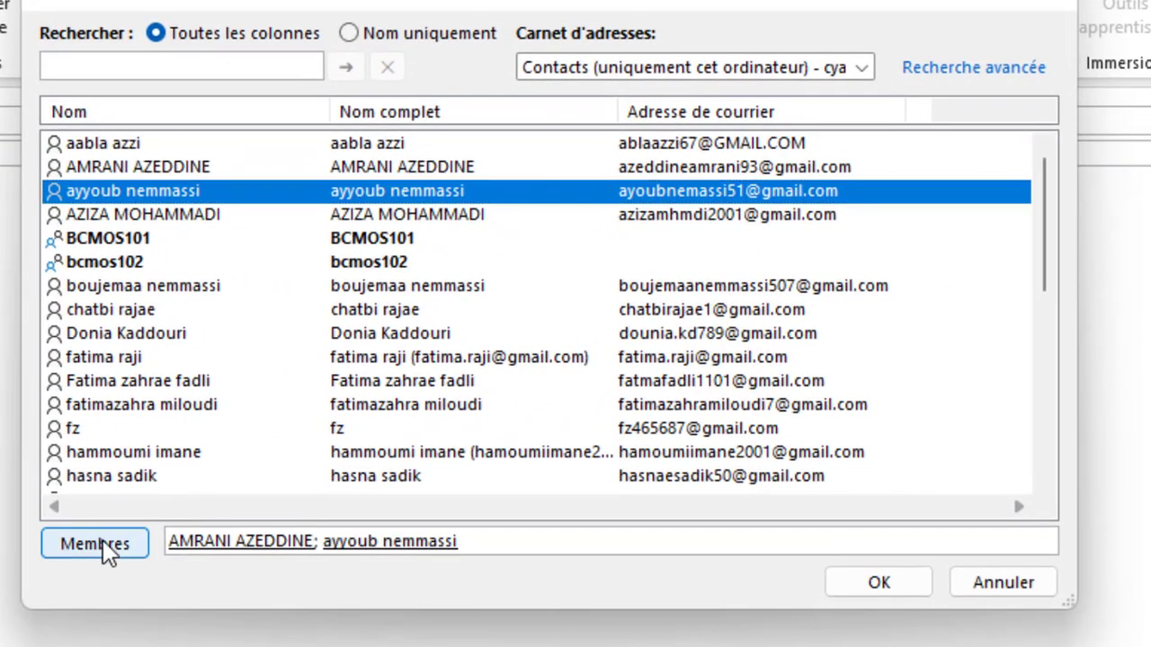
Step: Add two more contacts, confirm the four members and save the formateur group
left_click(106, 293)
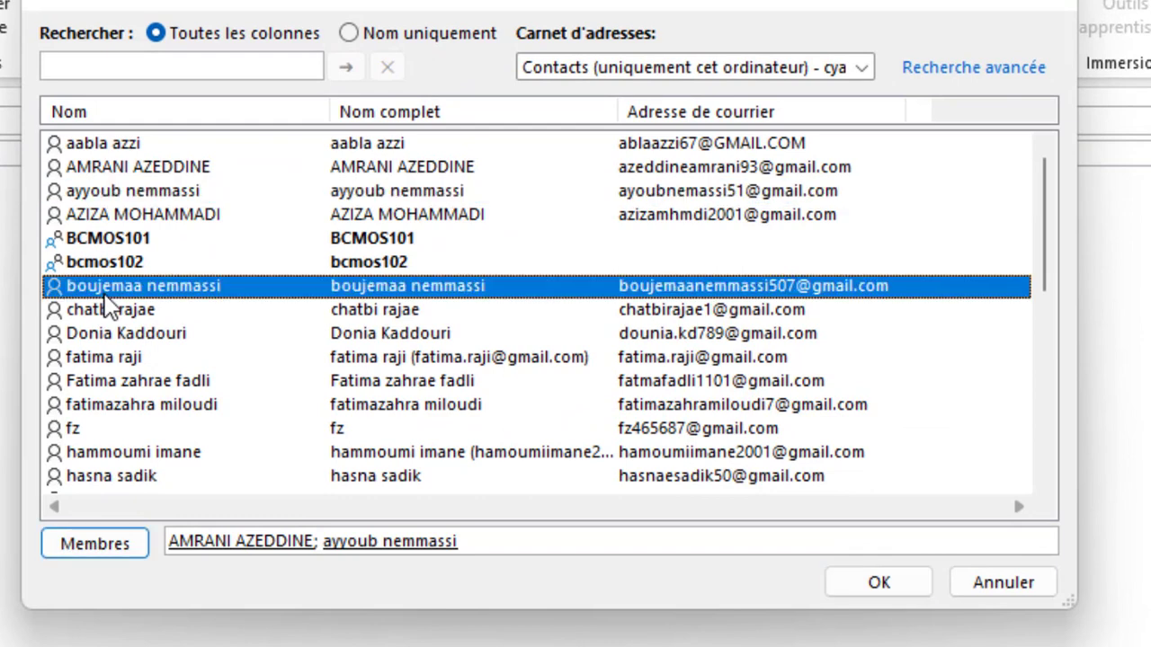
left_click(108, 551)
left_click(120, 360)
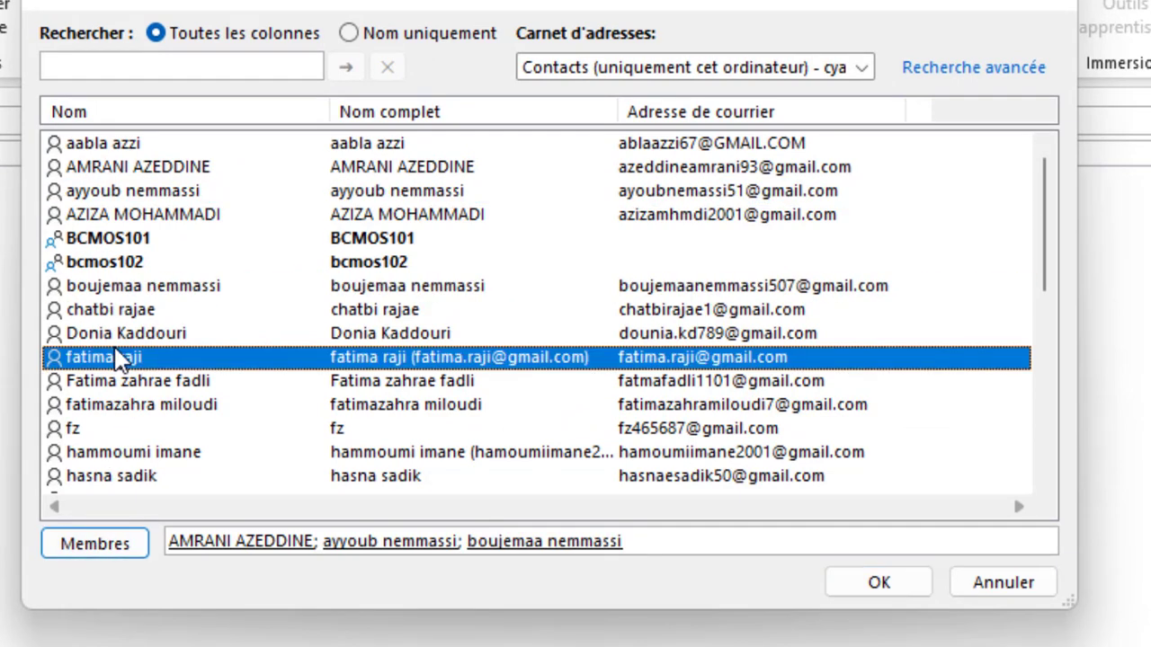
left_click(111, 545)
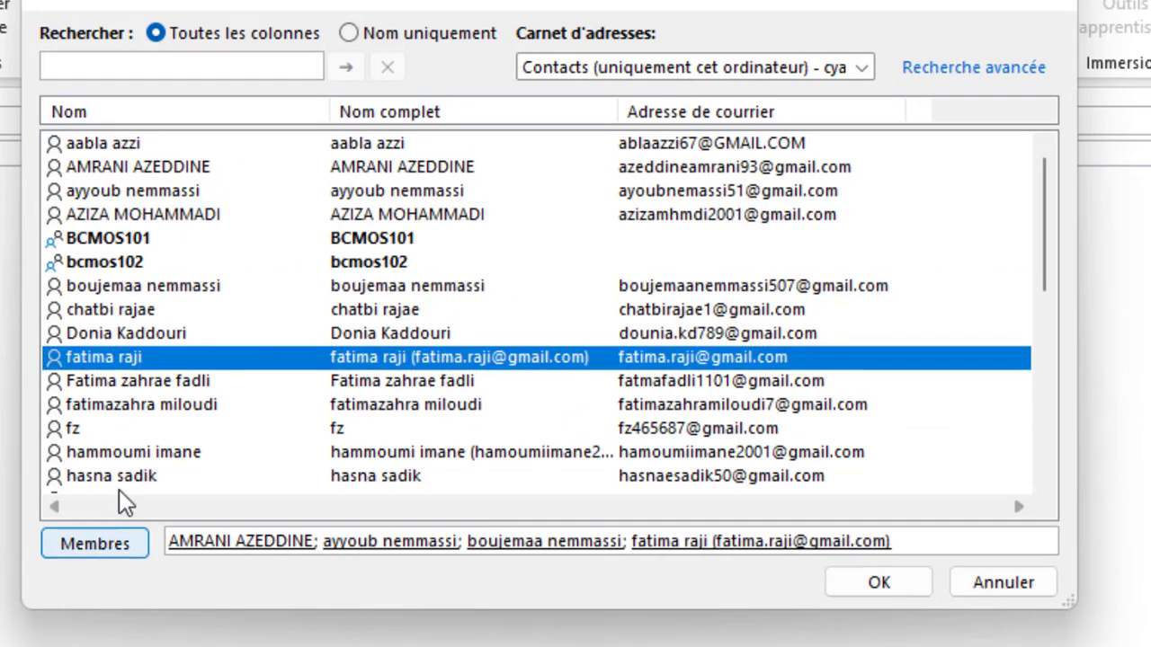
left_click(126, 412)
left_click(878, 583)
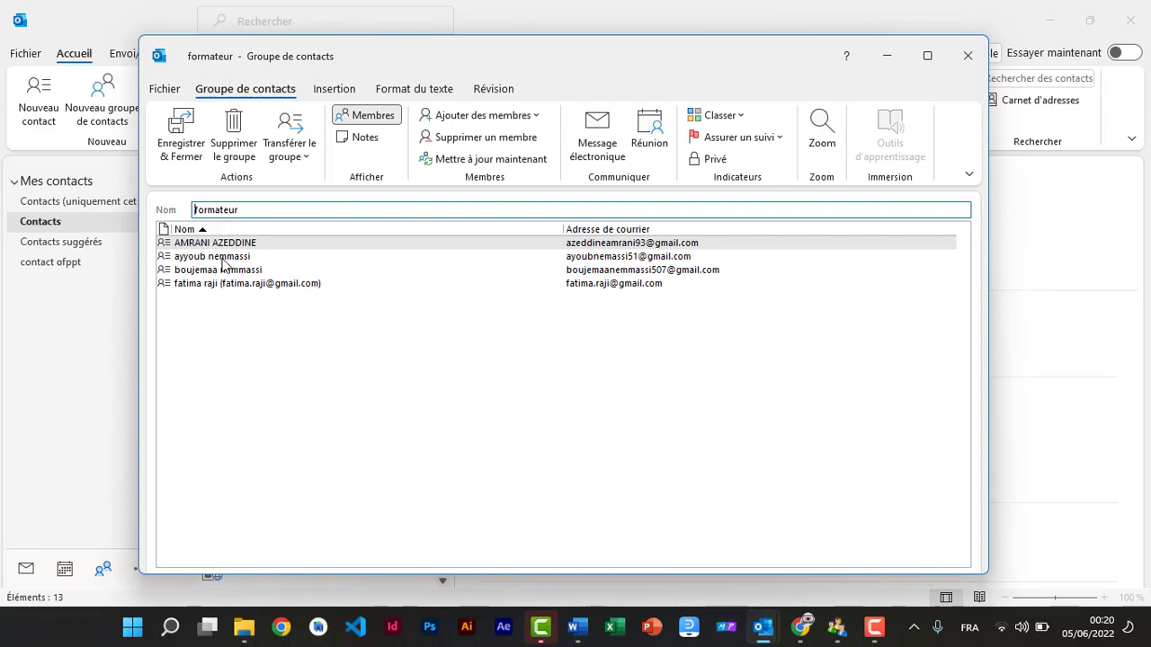
left_click(179, 149)
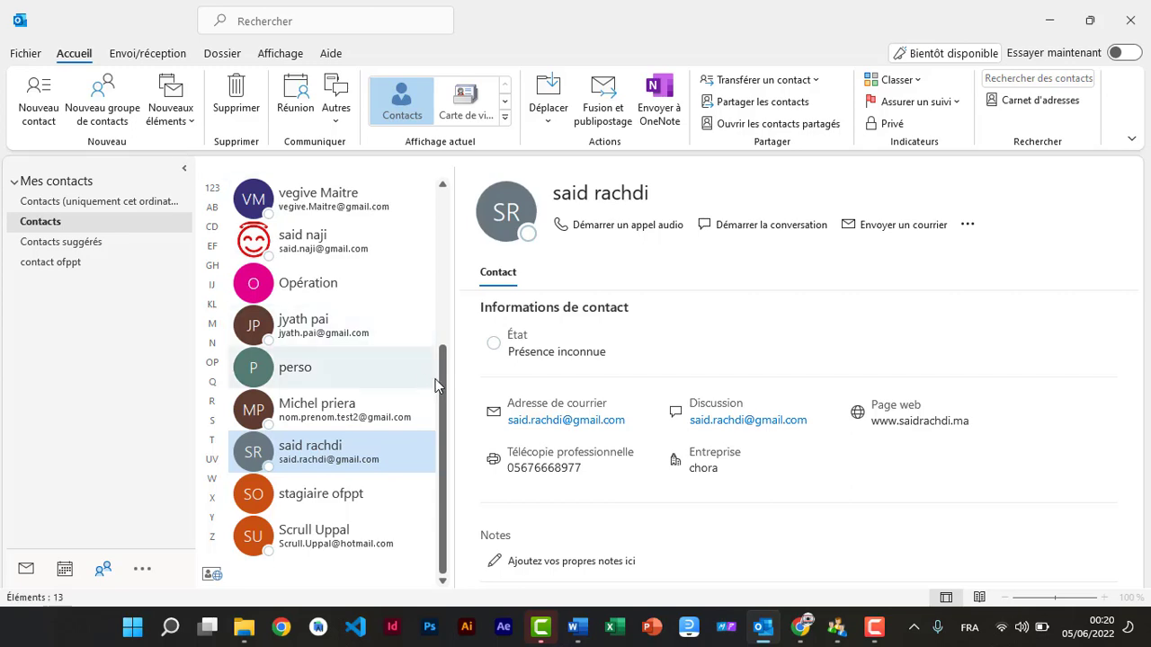
Step: Review the formateur group's four members, then delete the group from the contacts list
left_click_drag(439, 385, 444, 157)
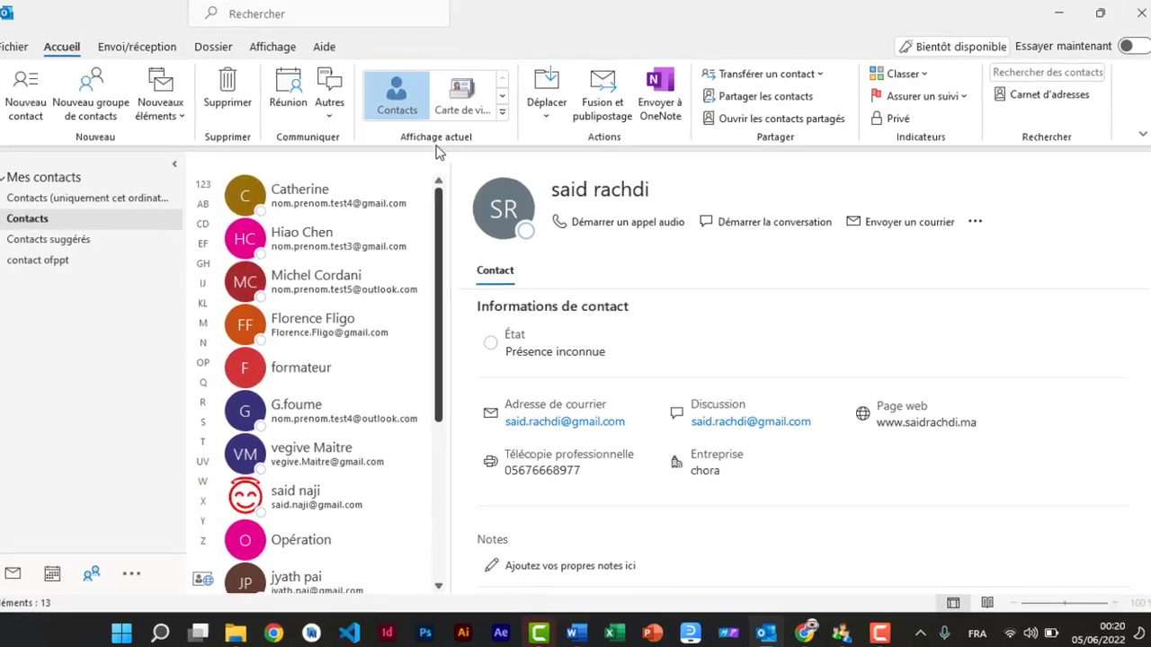
left_click(305, 371)
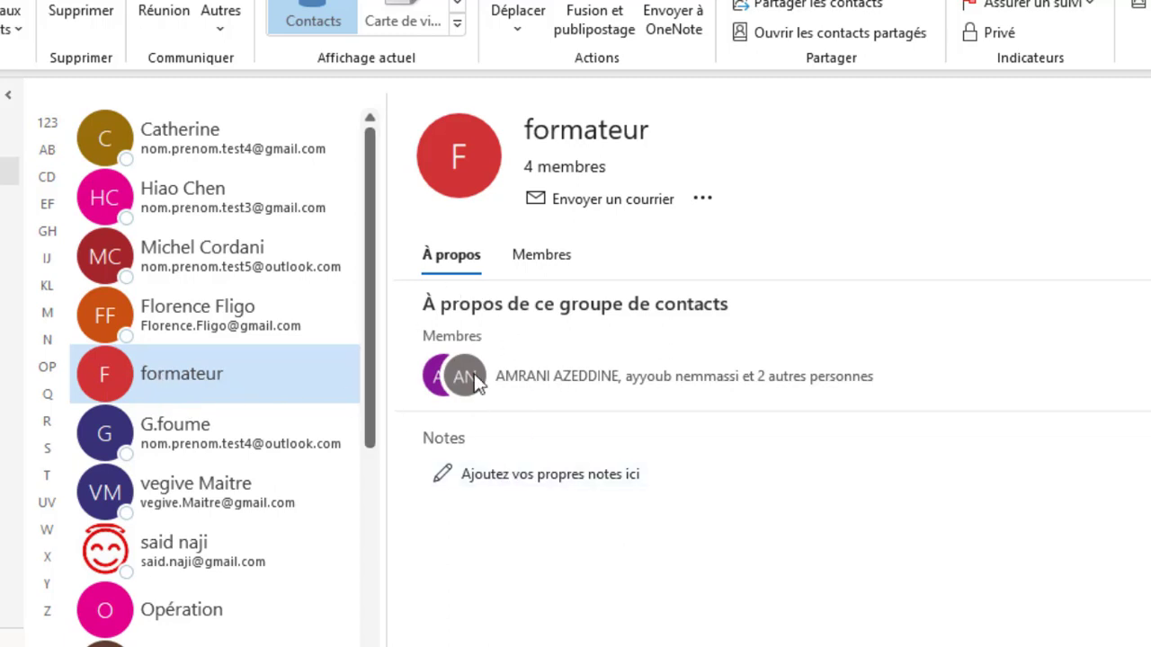
left_click(538, 256)
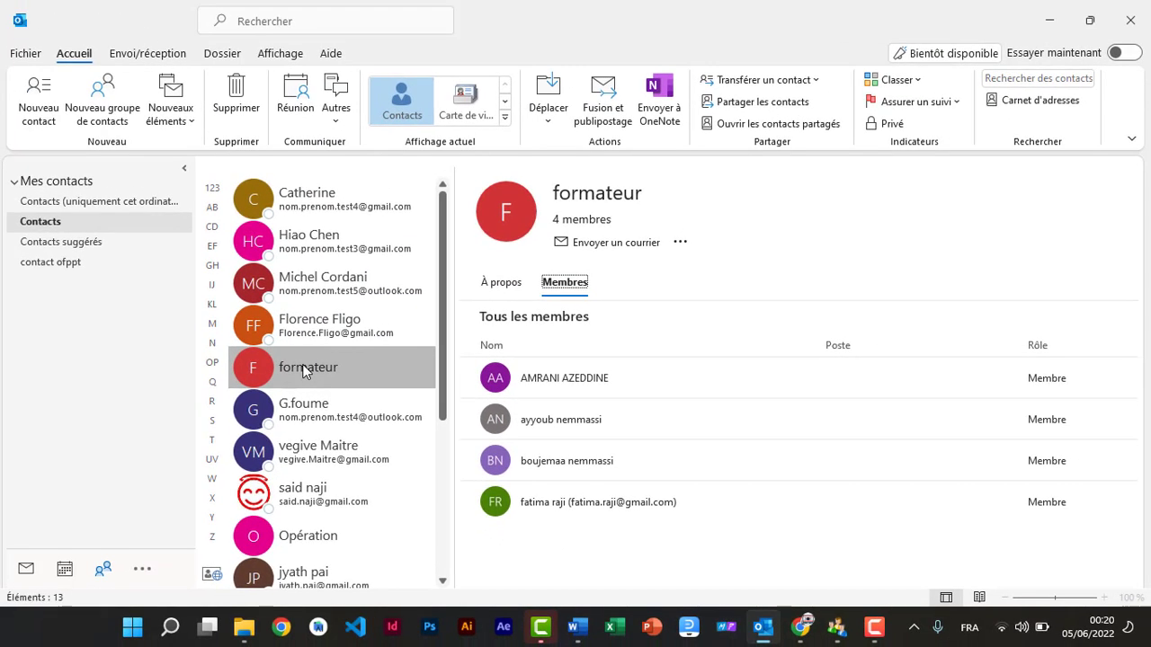
left_click(308, 329)
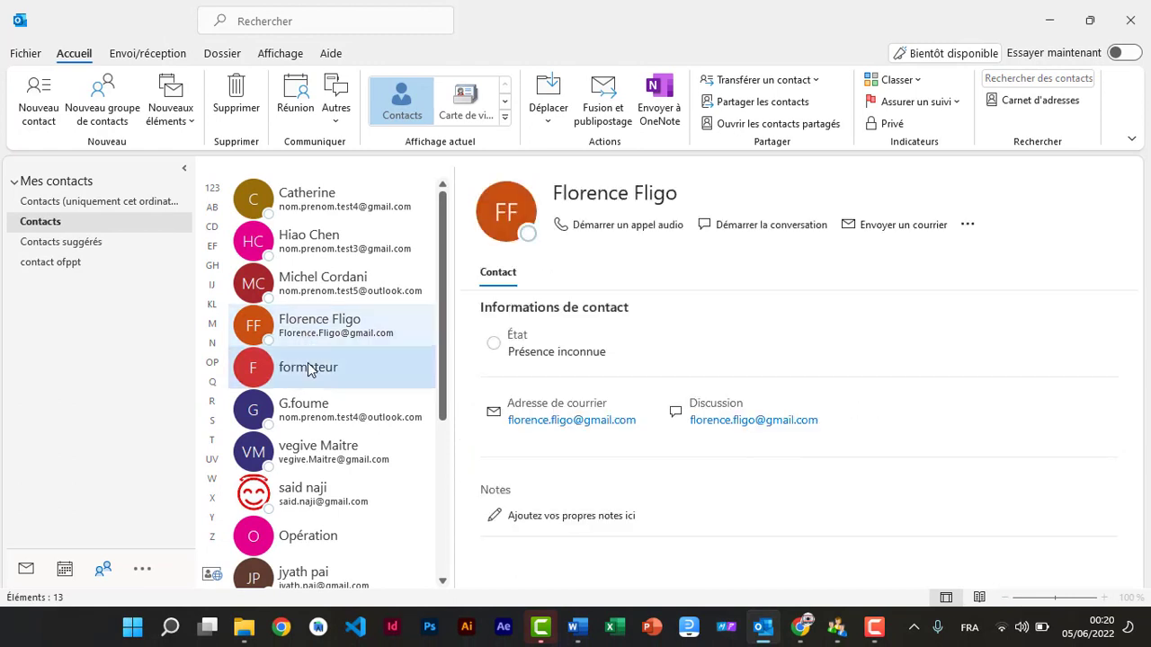
left_click(308, 368)
left_click(231, 106)
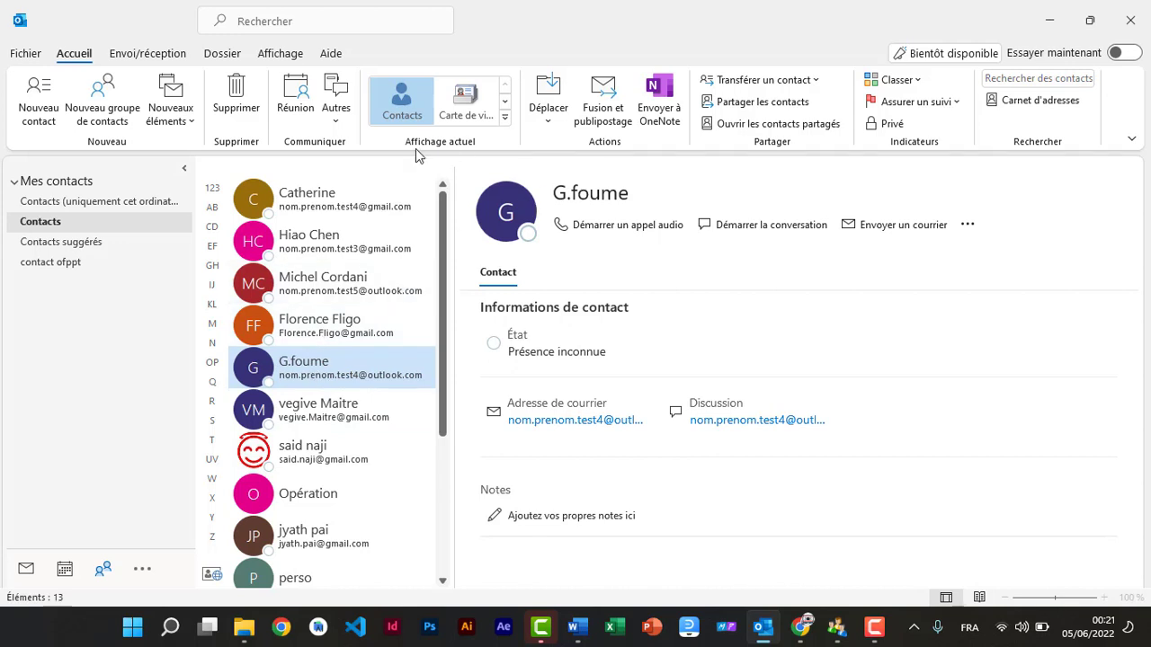
left_click(142, 572)
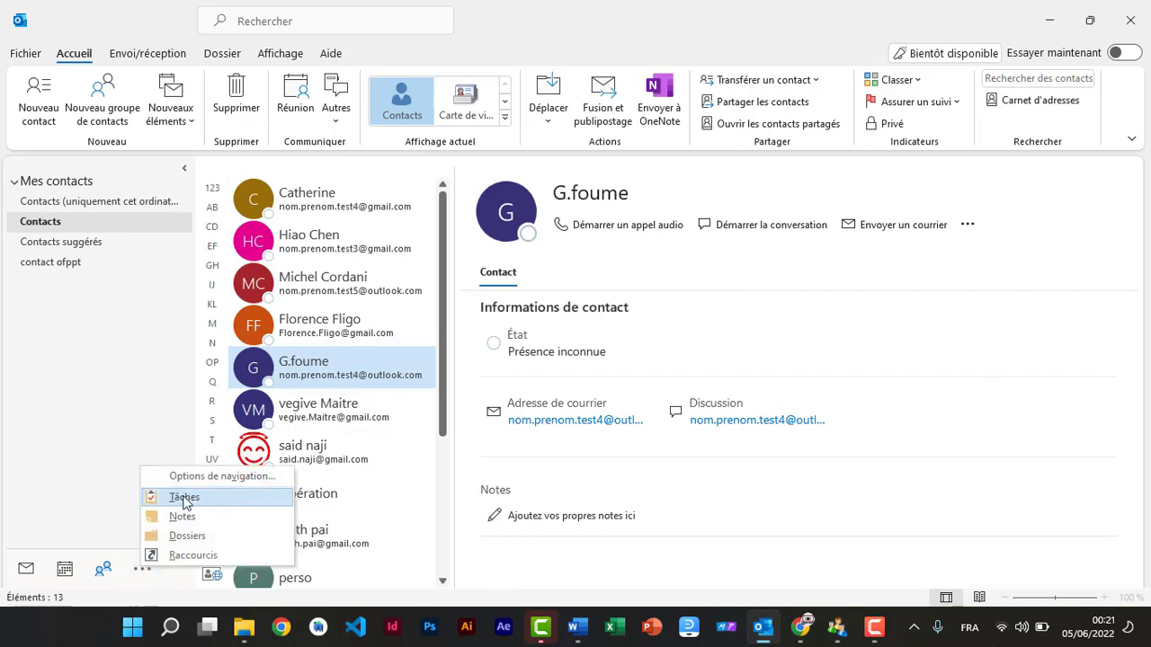
Step: Create the task 'formation Word 2016' starting 7 June 2022 and due 9 June 2022
left_click(185, 499)
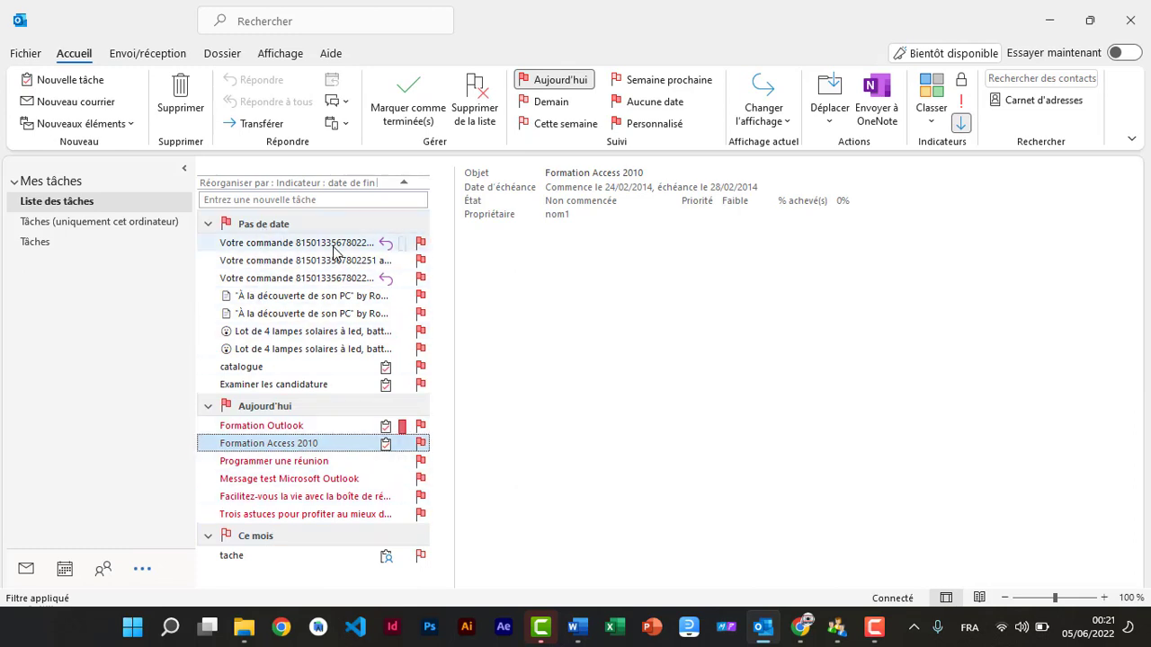
mouse_move(334, 251)
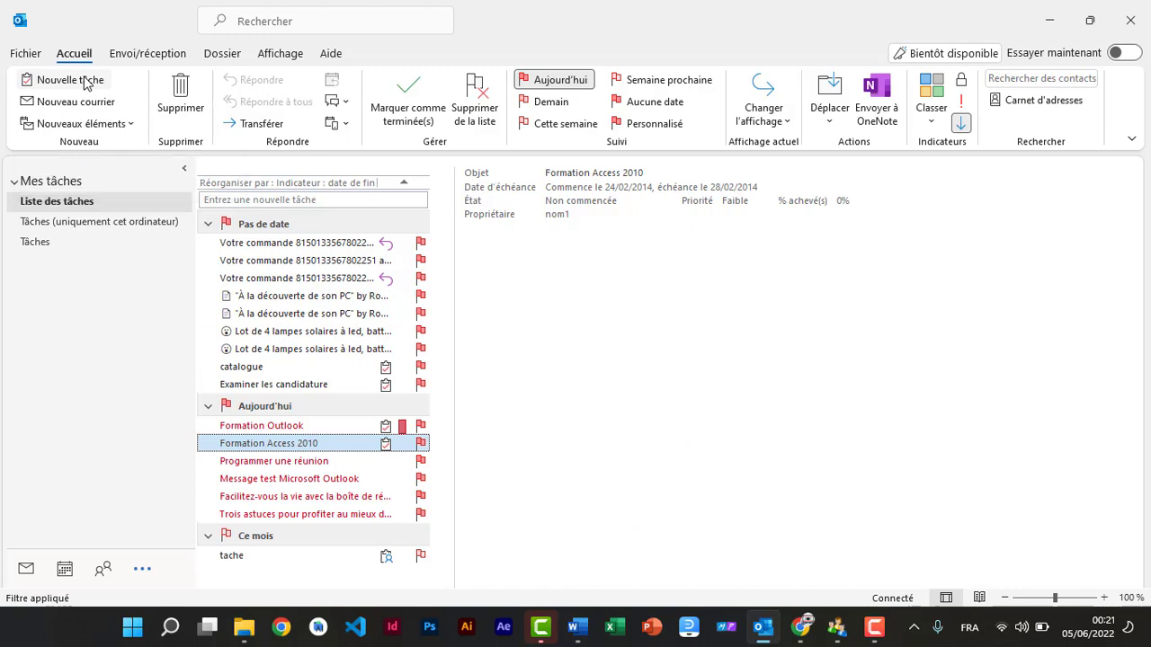
left_click(87, 82)
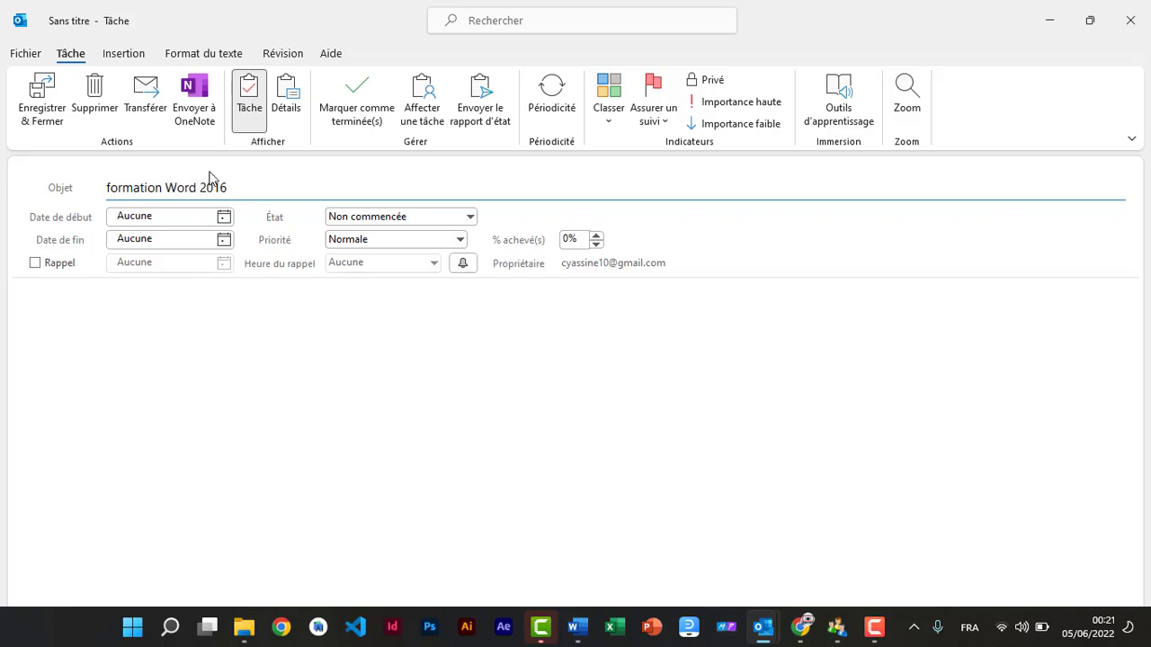
left_click(195, 216)
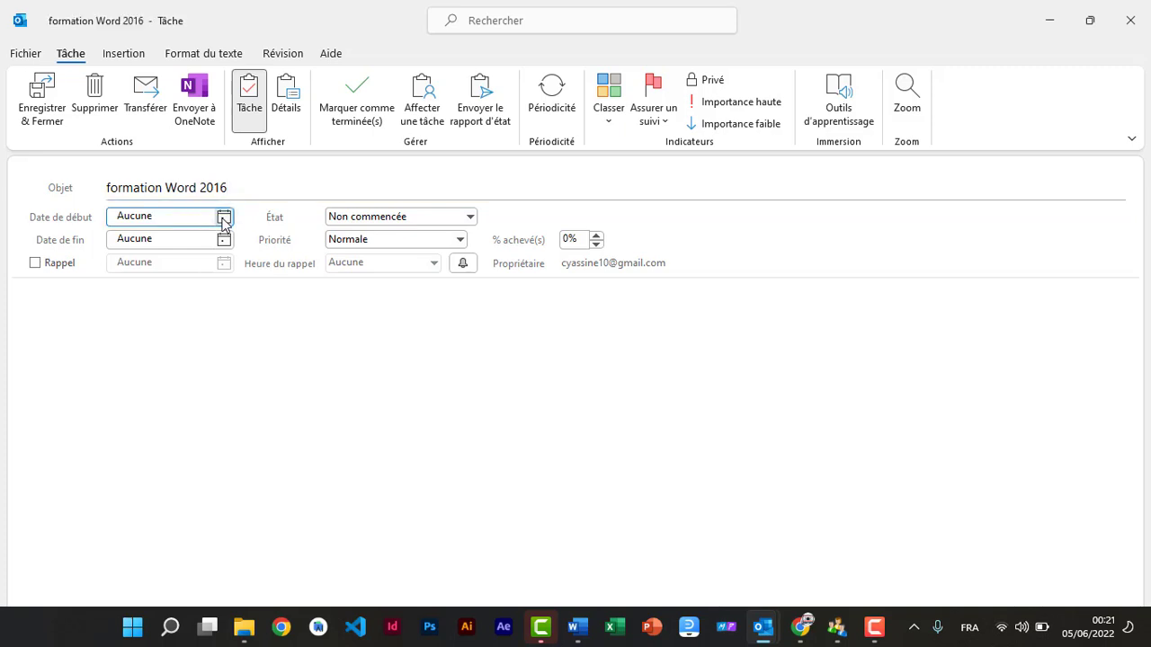
left_click(221, 219)
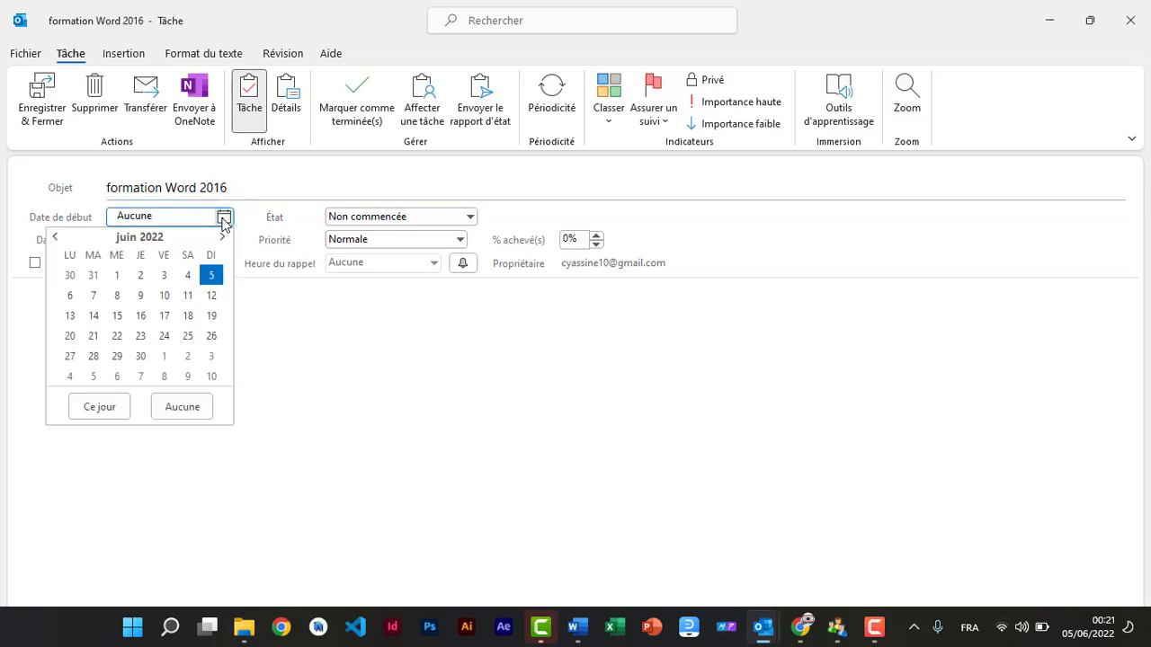
left_click(92, 296)
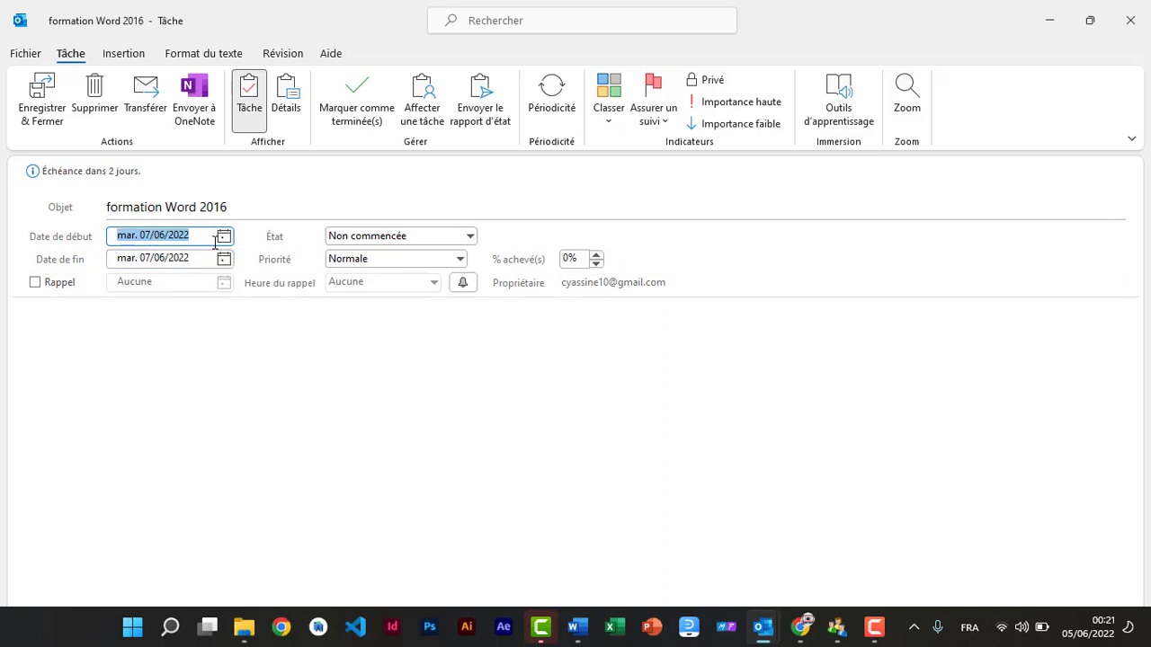
left_click(223, 259)
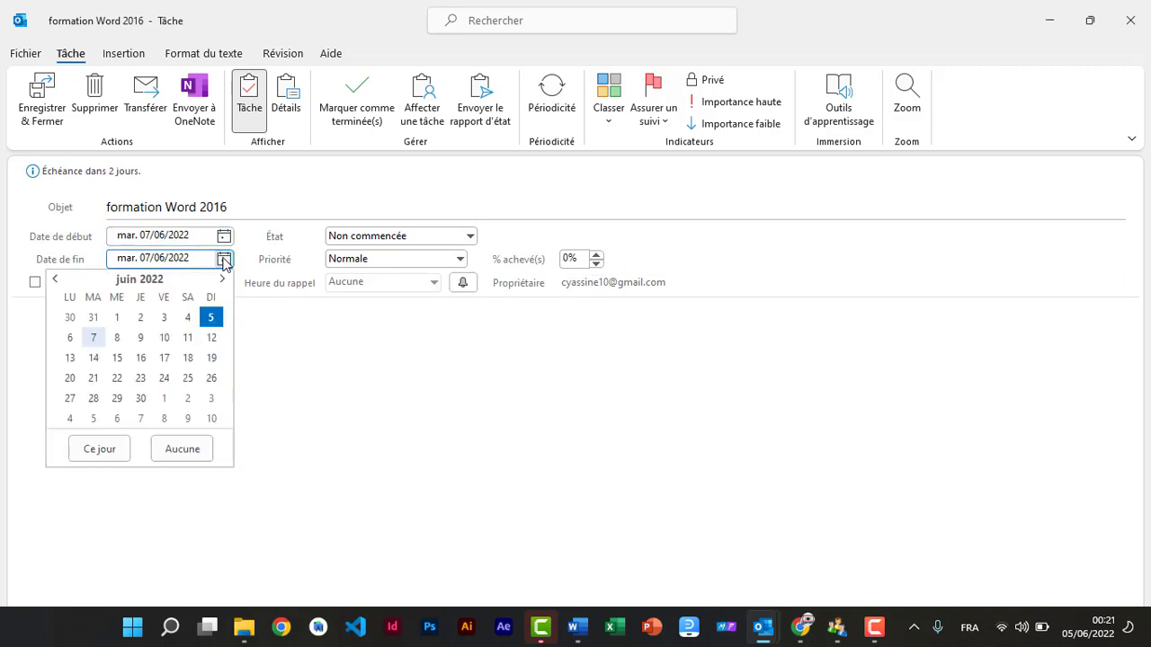
left_click(140, 337)
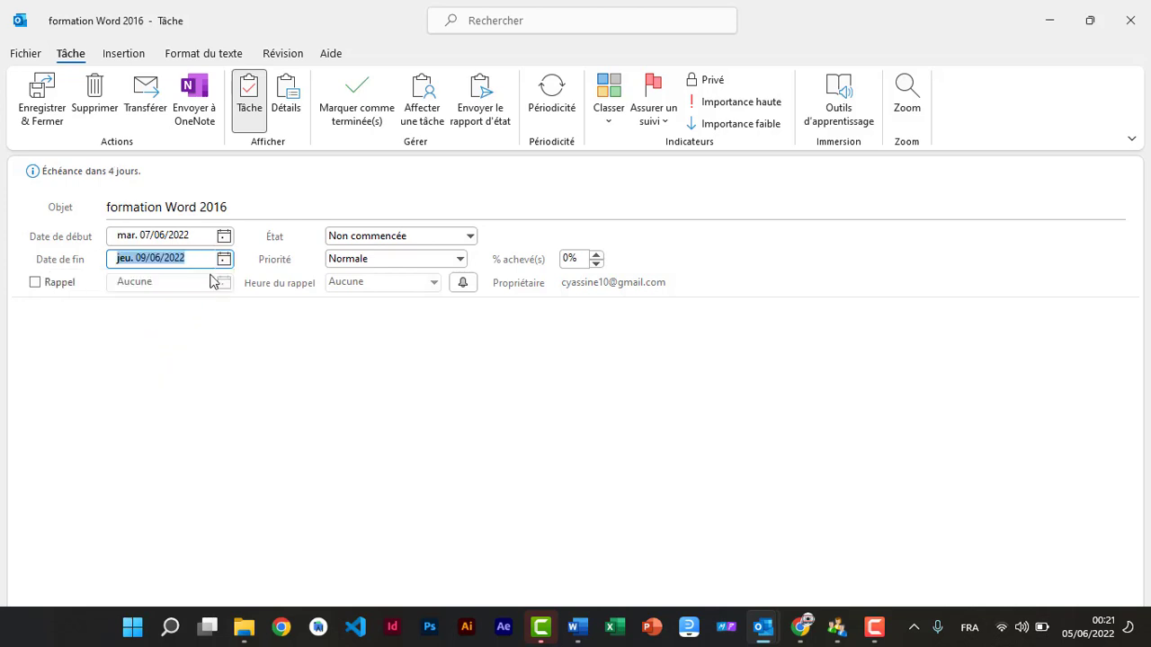
Step: Keep the task status as Non commencée and set its priority to Haute
left_click(469, 236)
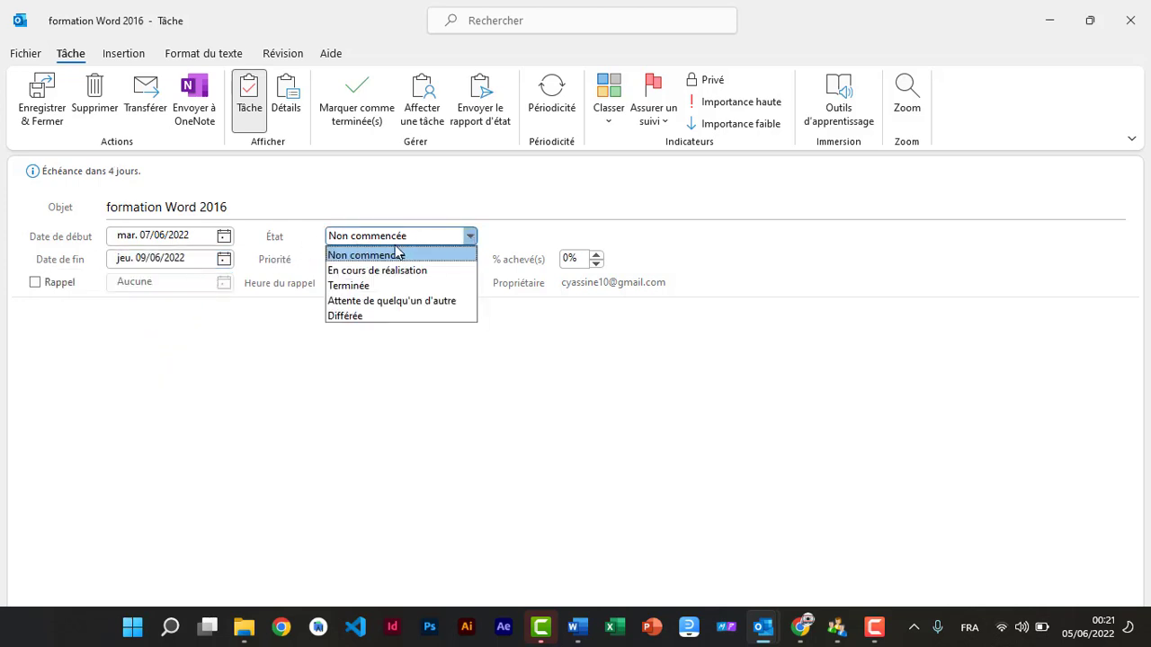
left_click(503, 229)
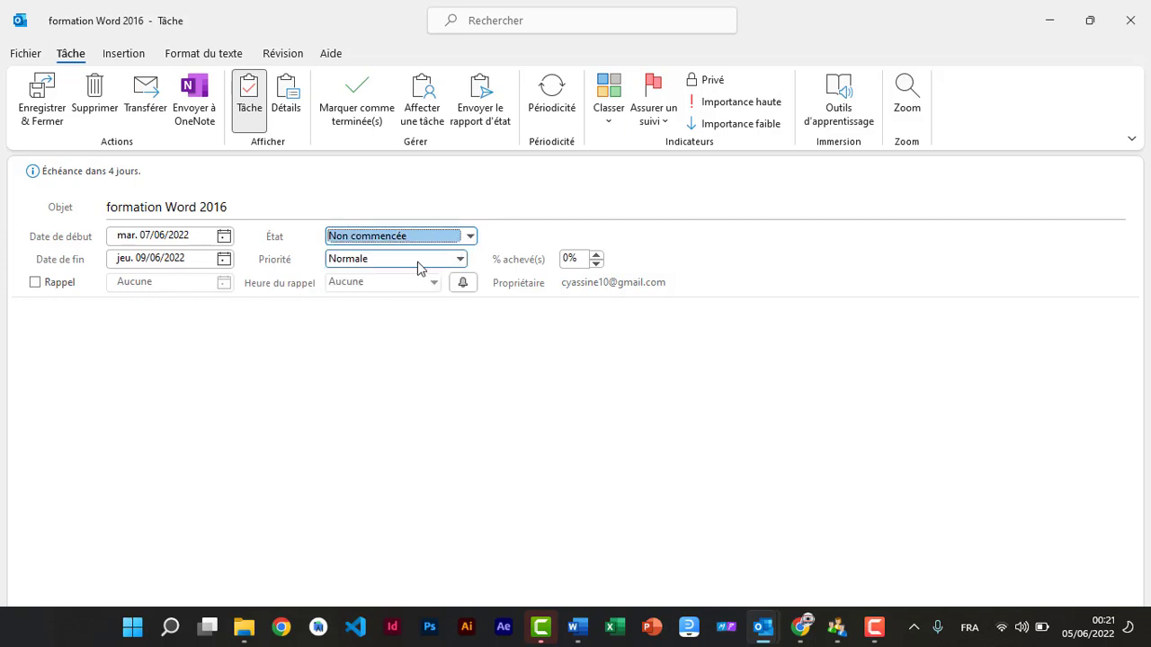
left_click(459, 259)
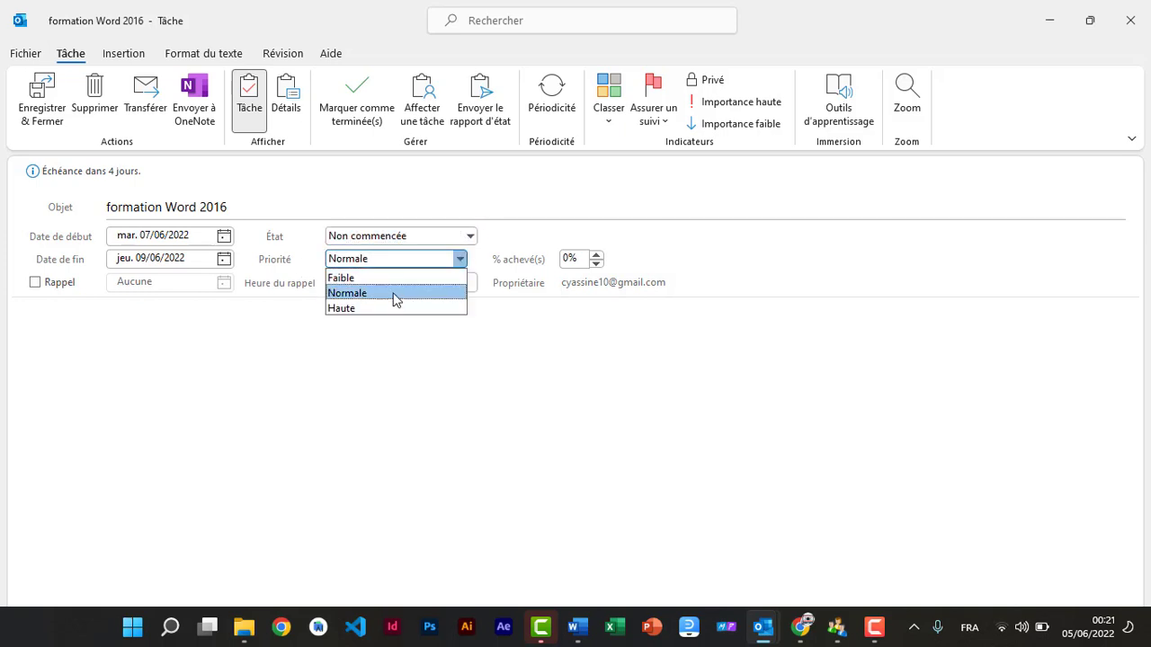
left_click(348, 308)
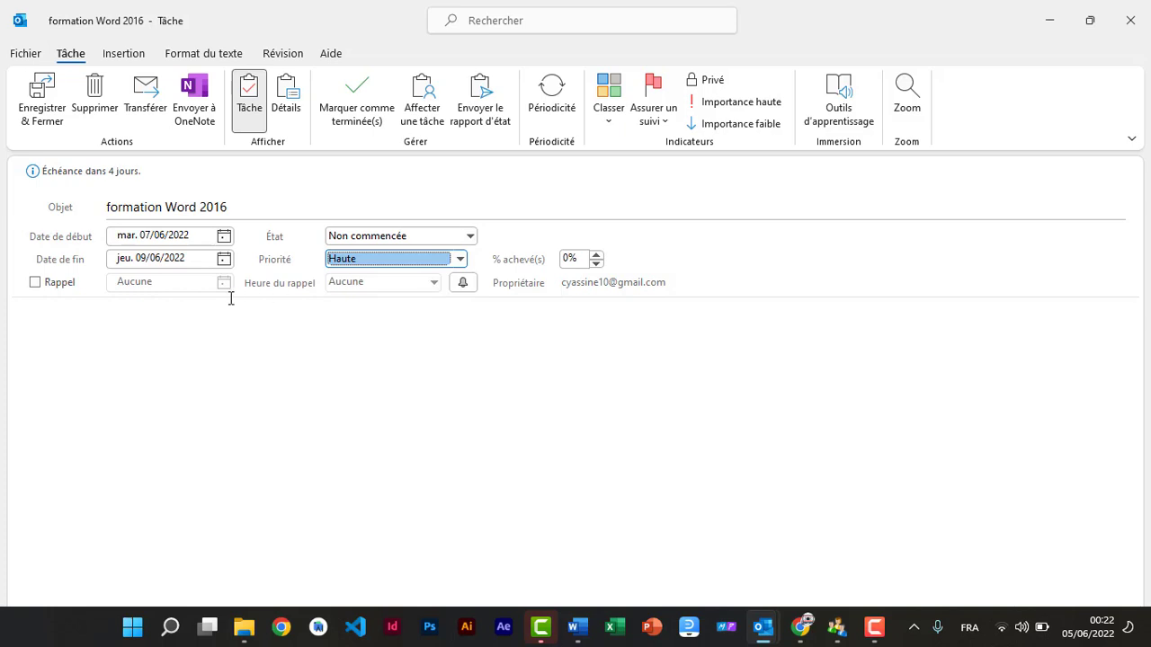
Step: Add a reminder on 6 June 2022 at 09:30, confirm its sound, and save the task
left_click(35, 283)
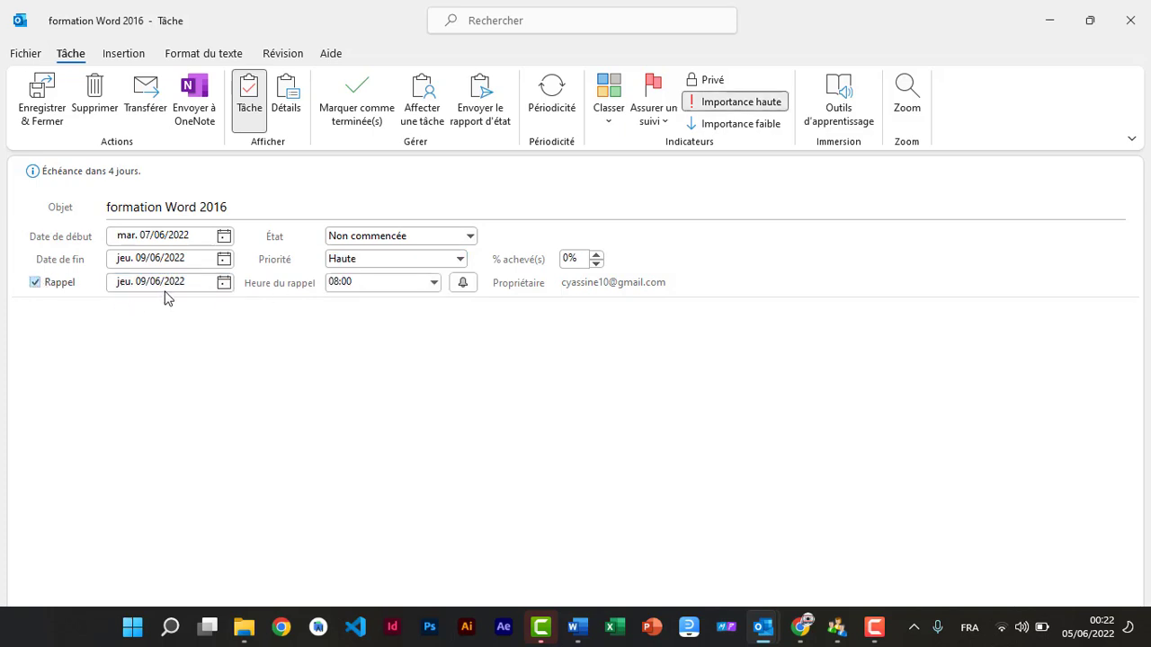
left_click(224, 282)
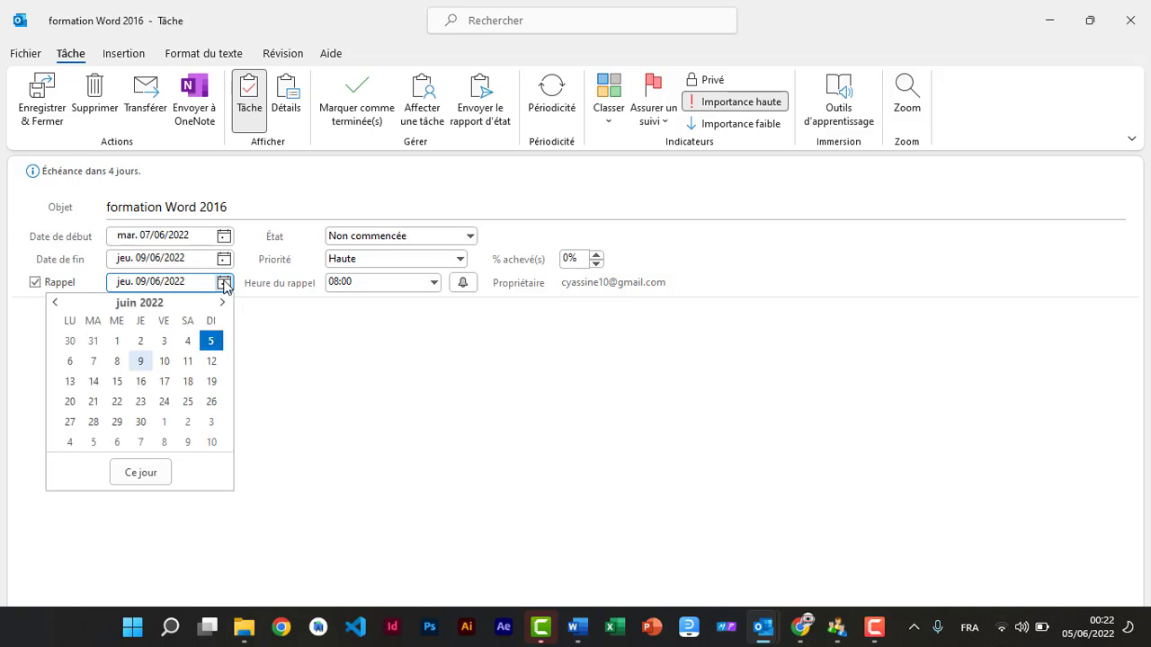
left_click(71, 361)
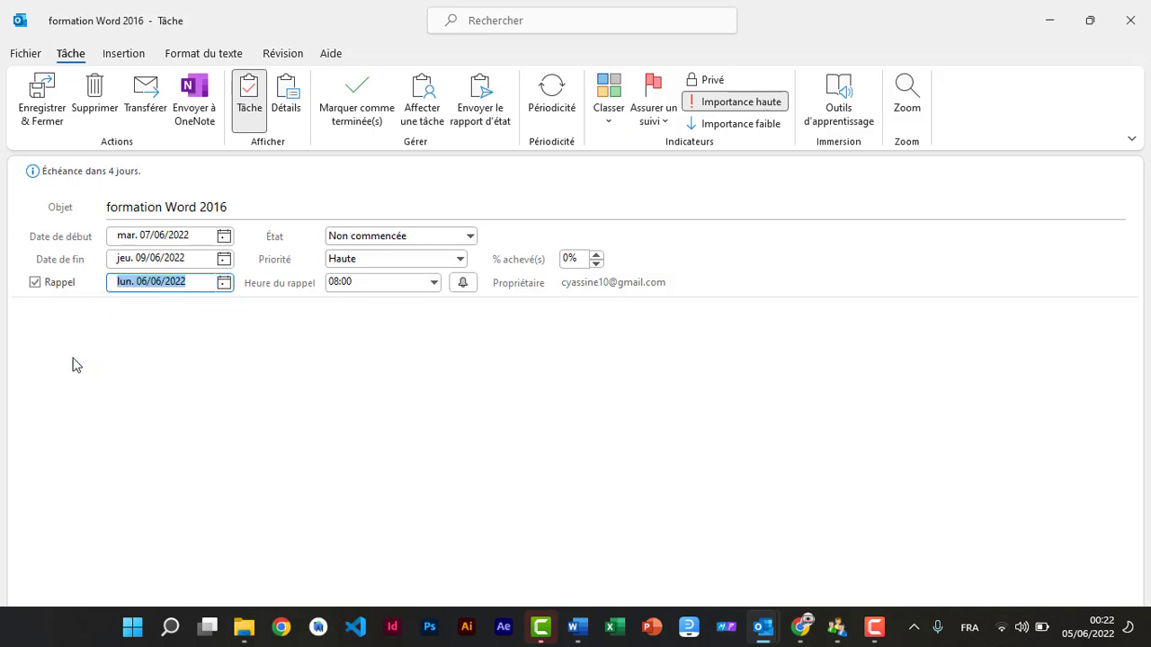
left_click(433, 283)
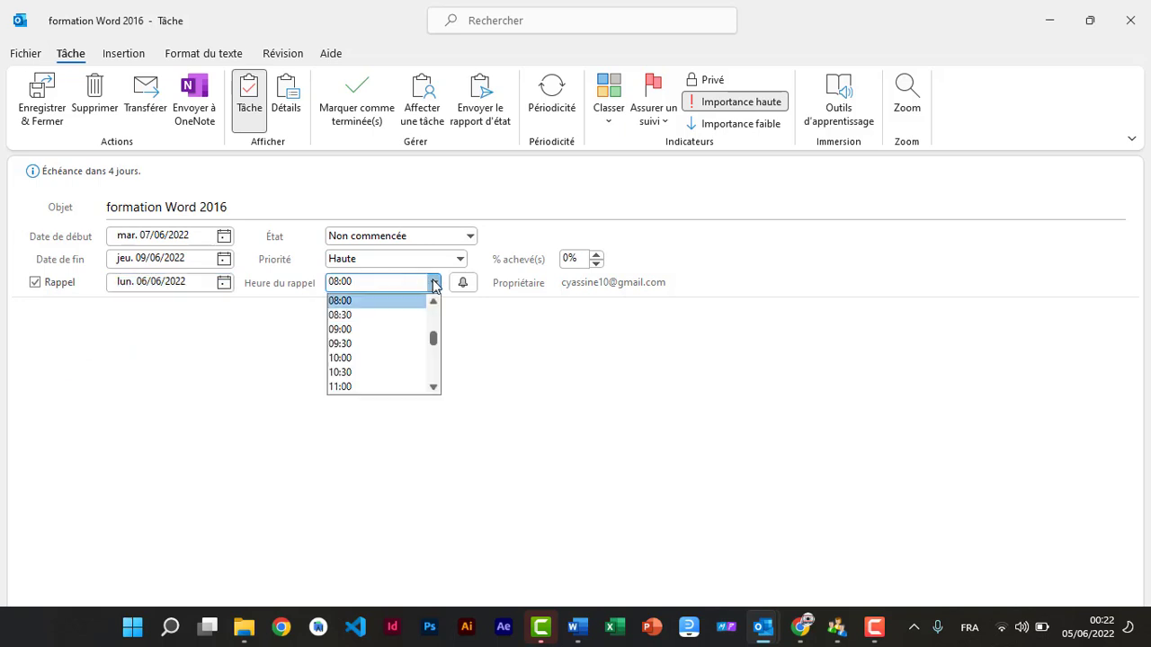
left_click(339, 344)
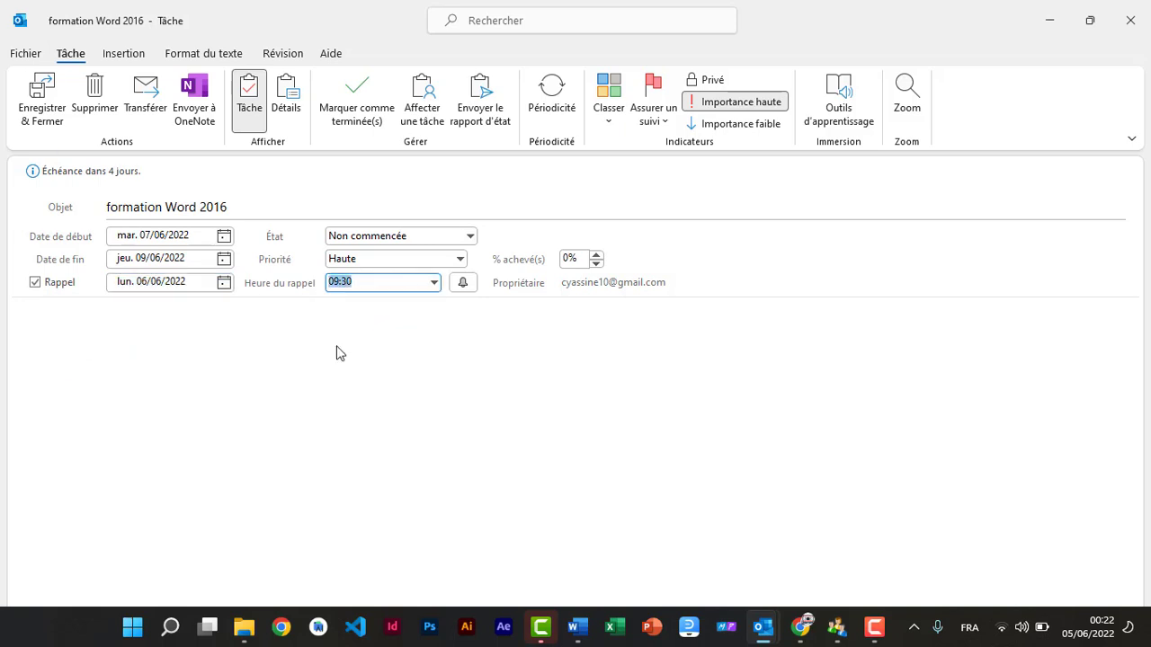
left_click(462, 282)
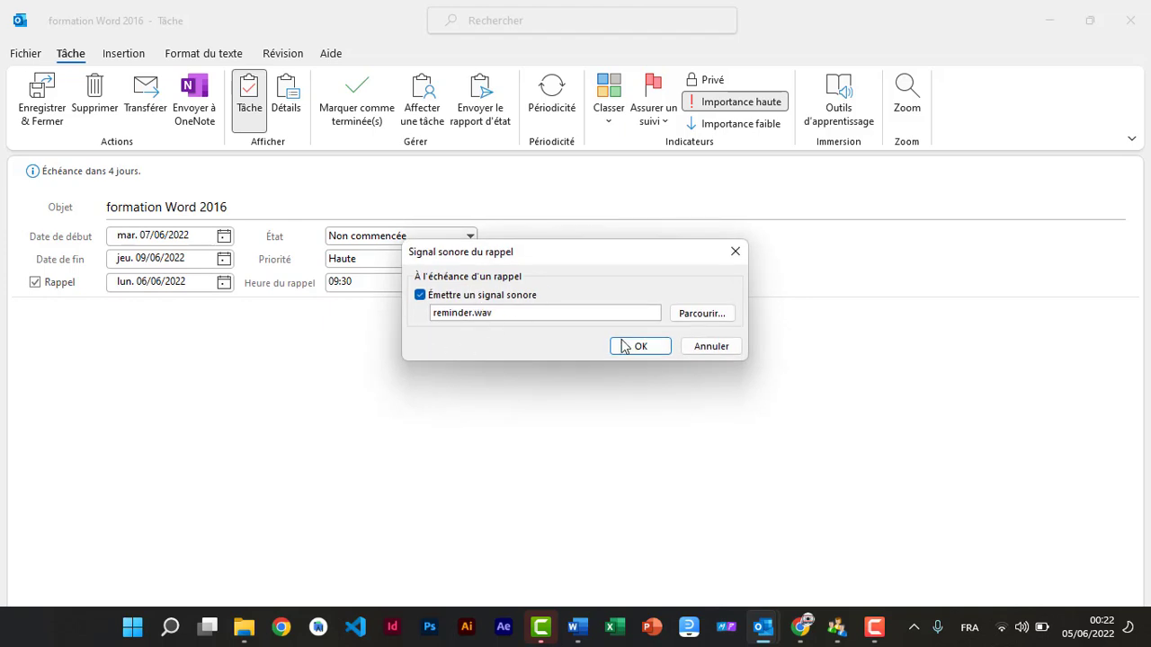
left_click(649, 347)
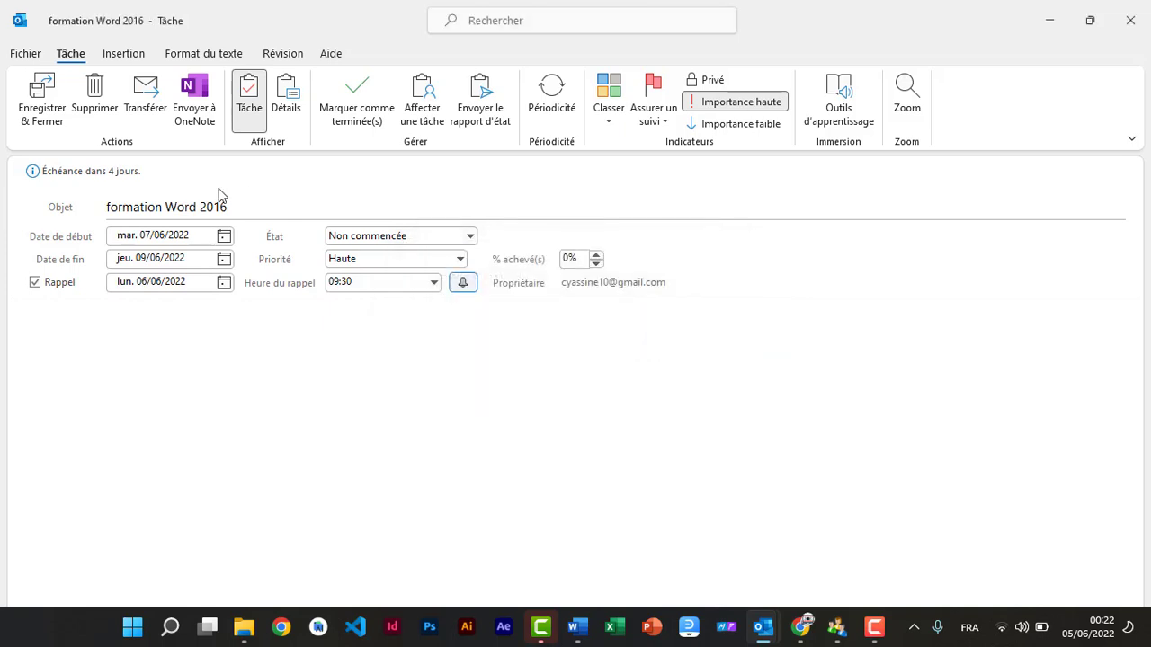
left_click(42, 106)
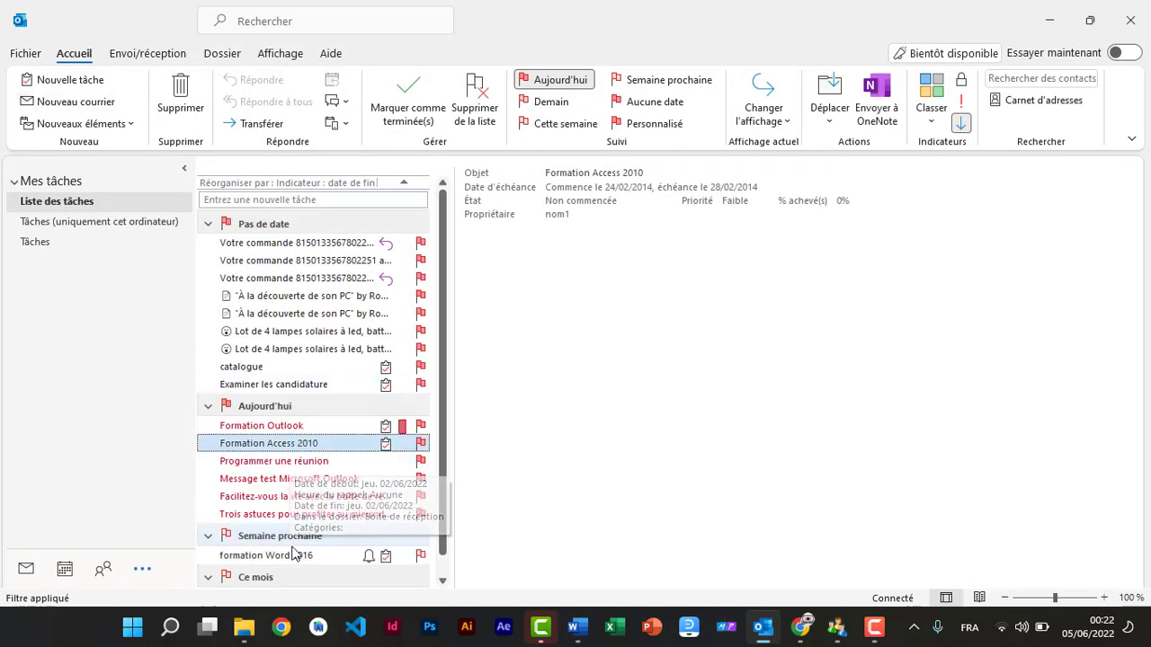
Step: Mark the 'formation Word 2016' task as complete
left_click(238, 558)
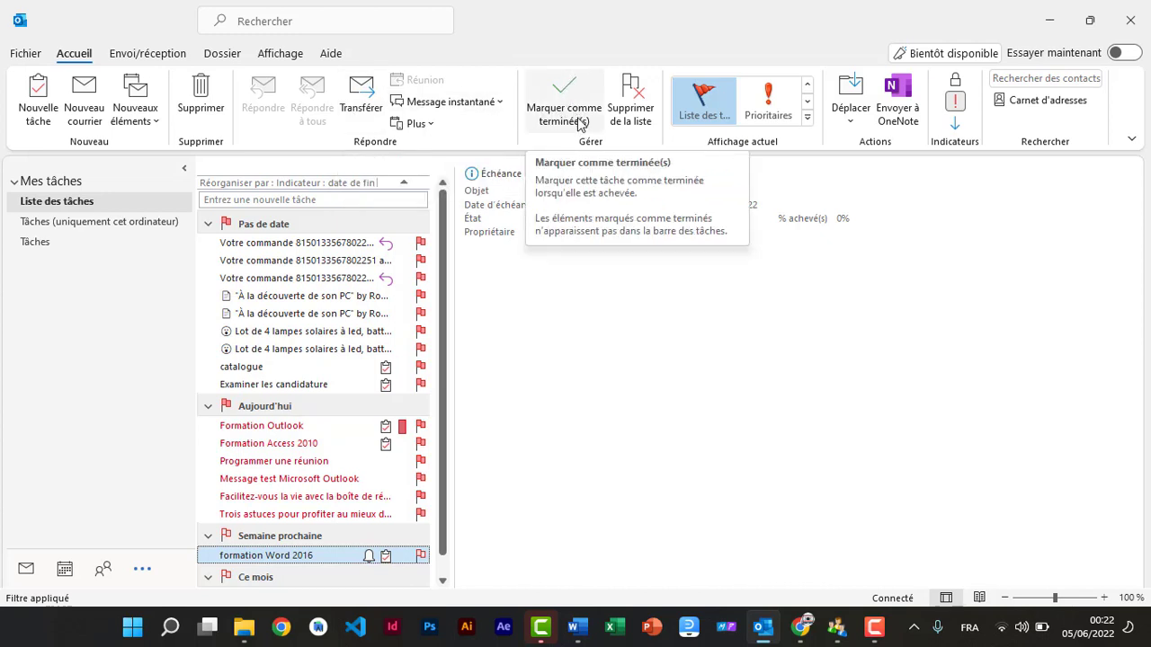
left_click(578, 121)
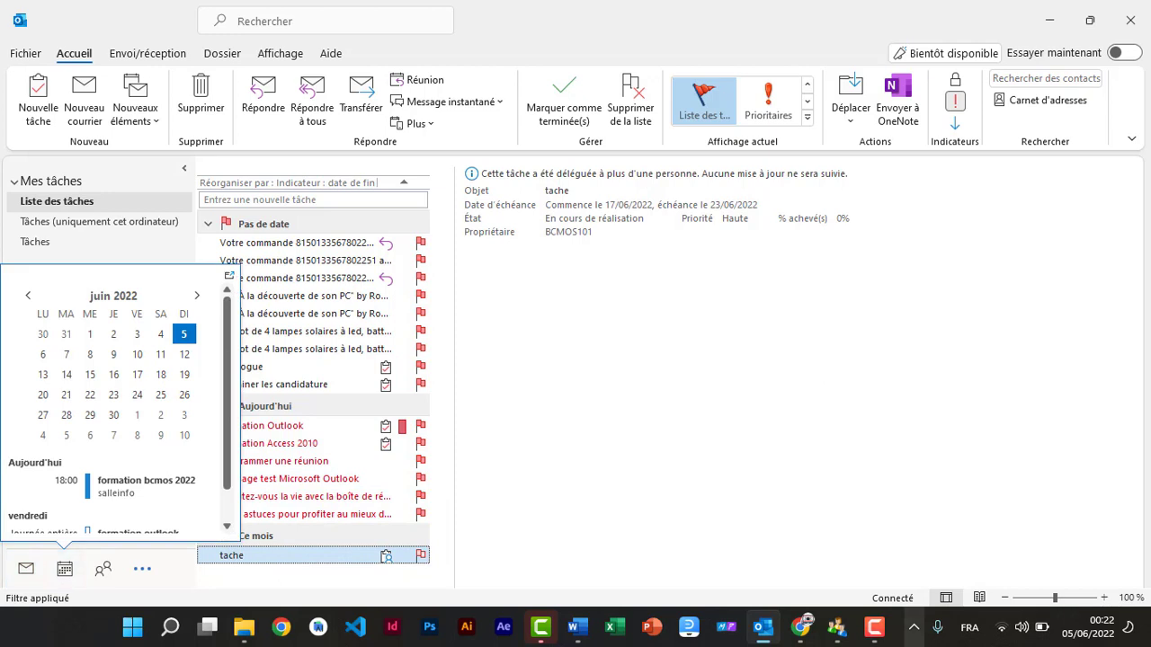
left_click(874, 628)
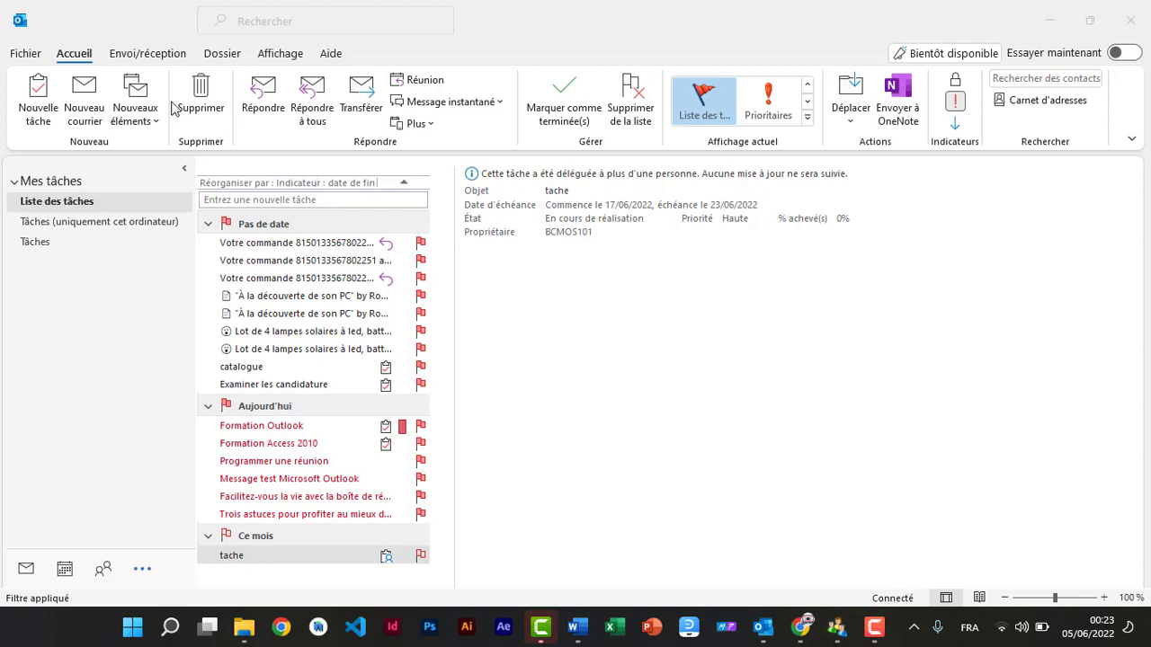
left_click(25, 571)
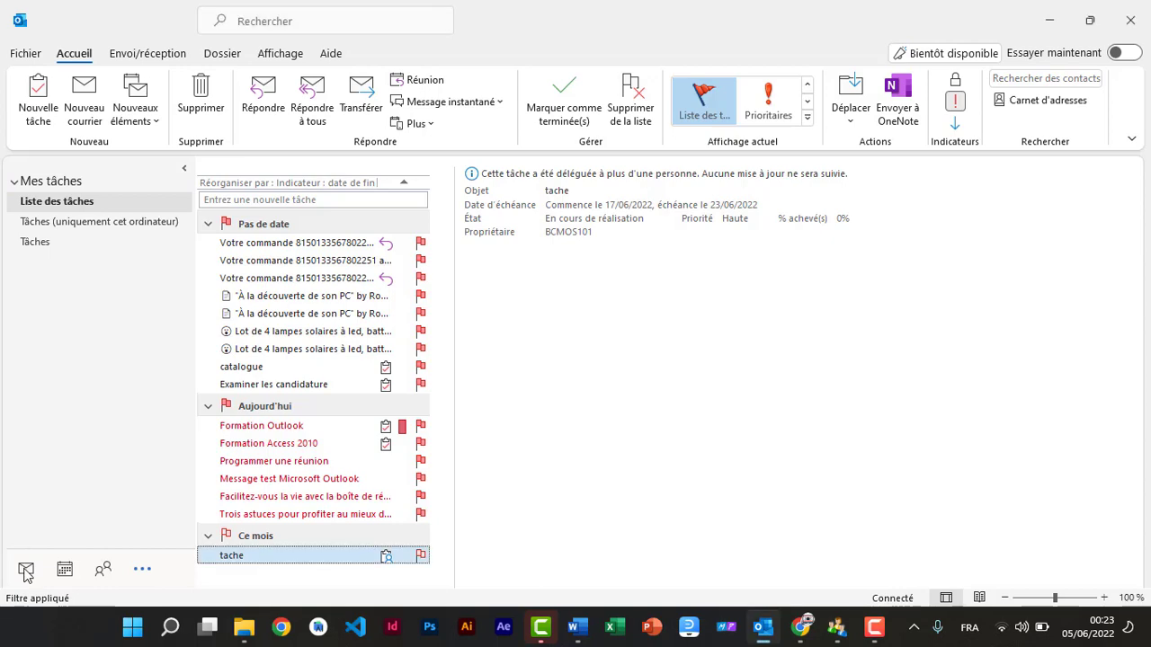
Step: In Mail, start Send/Receive All Folders, cancel it, and return to the Accueil commands
left_click(25, 571)
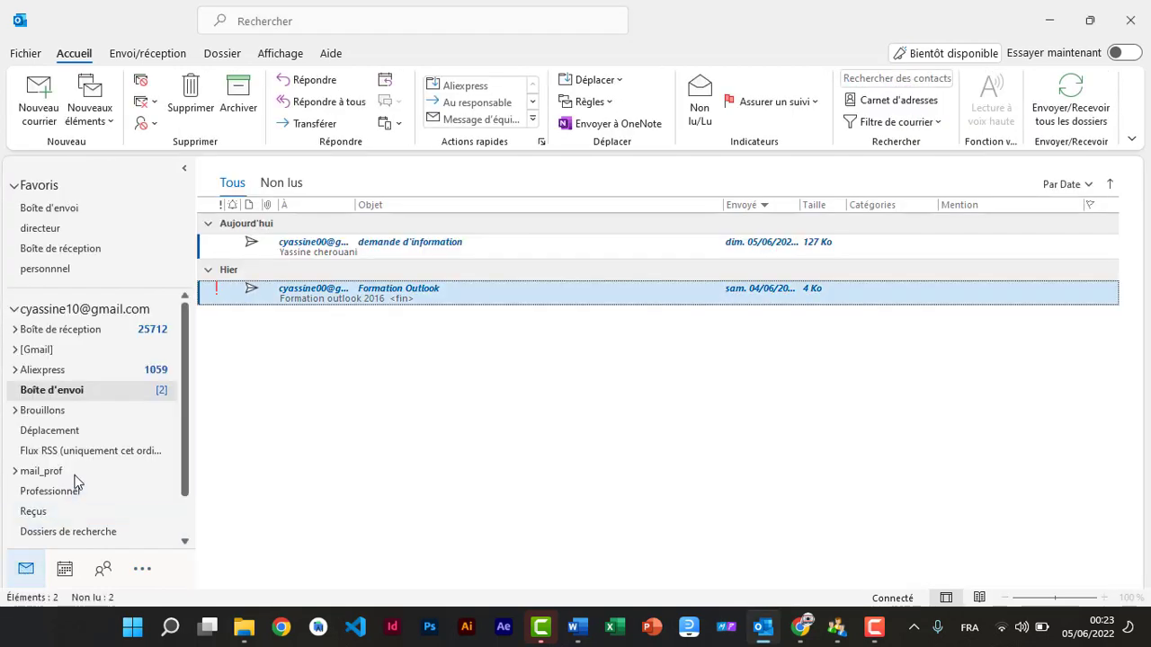
left_click(131, 54)
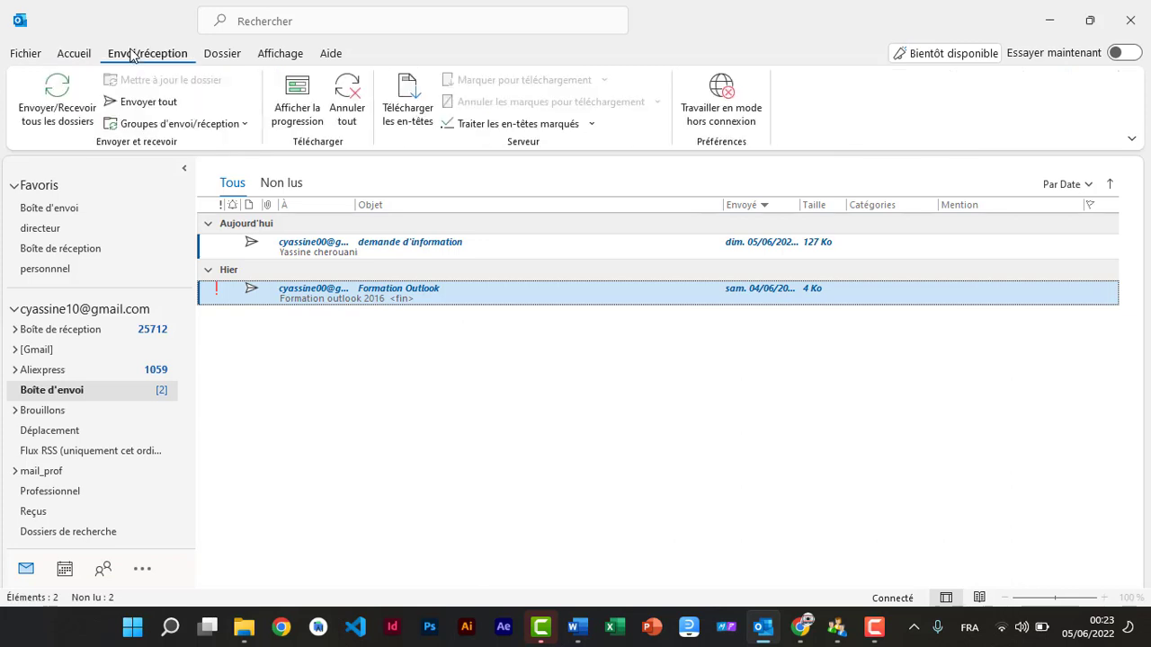
left_click(59, 118)
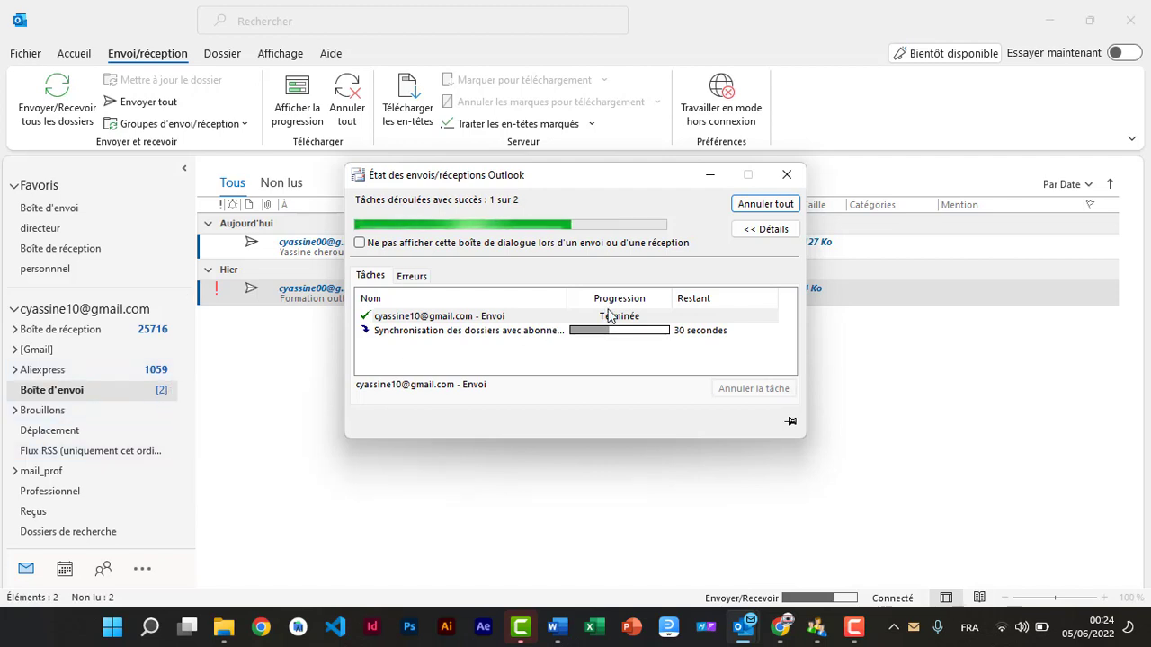
left_click(763, 204)
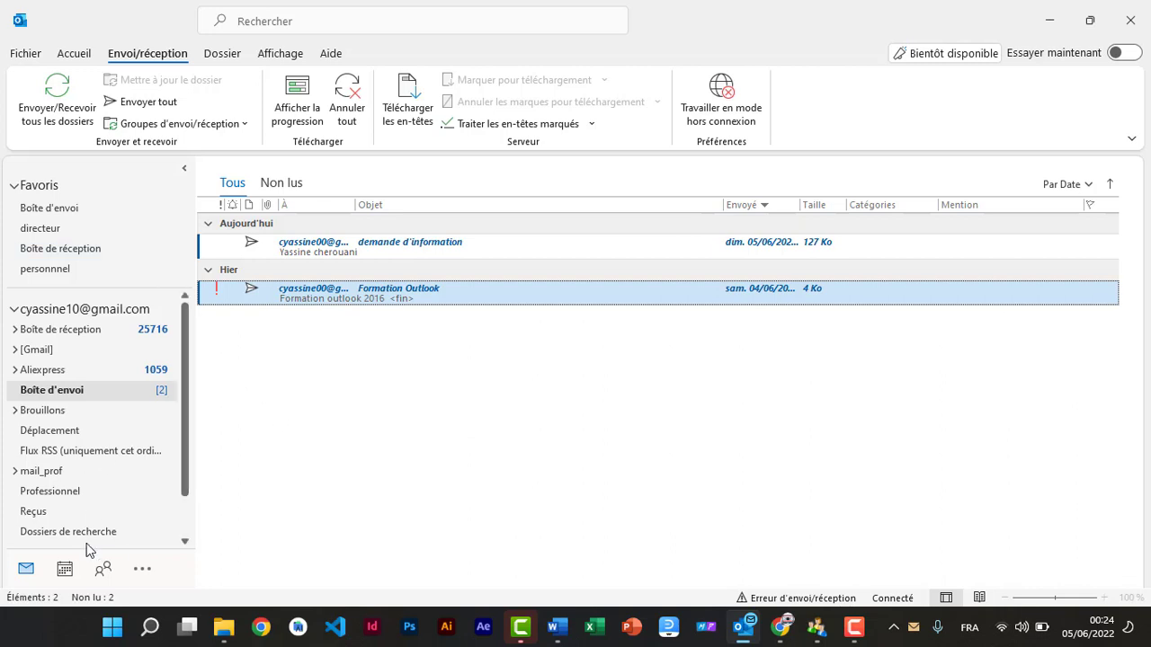
left_click(80, 51)
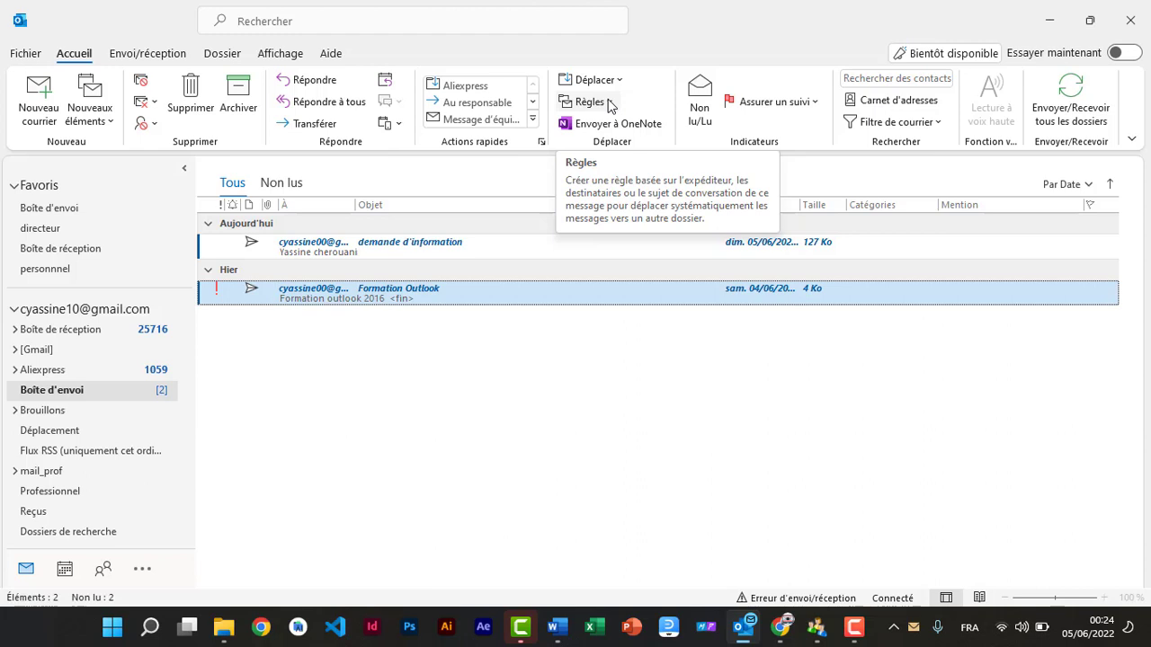
Step: Open the Aliexpress folder and start Créer une règle for the AliExpress delivery message
left_click(54, 372)
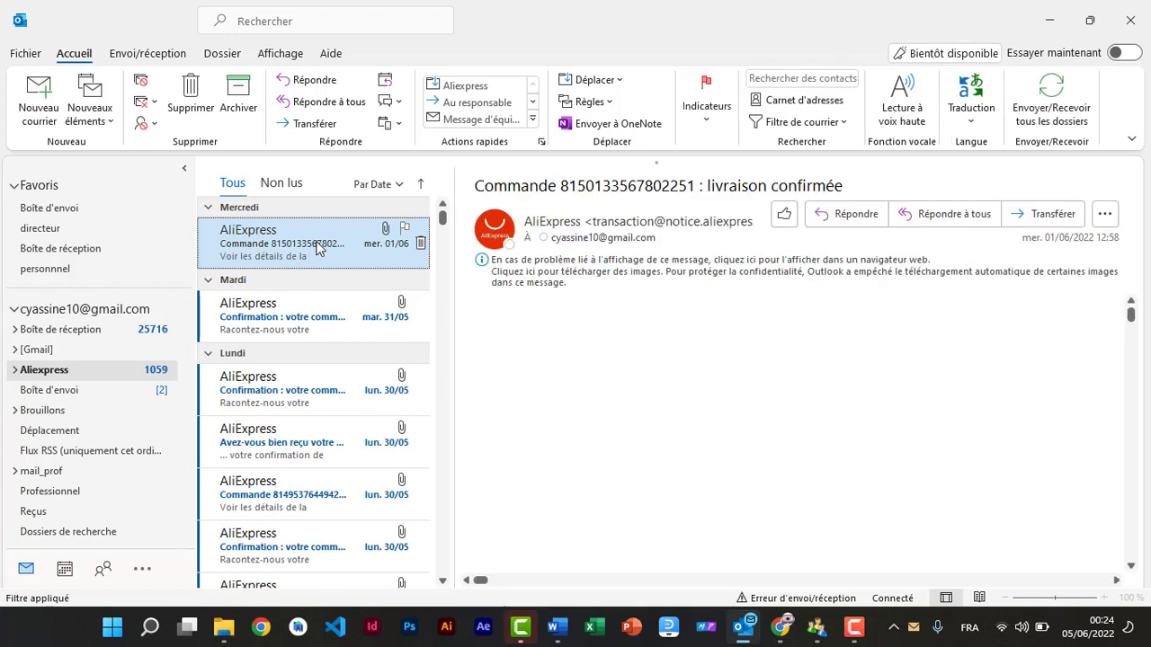
left_click(608, 105)
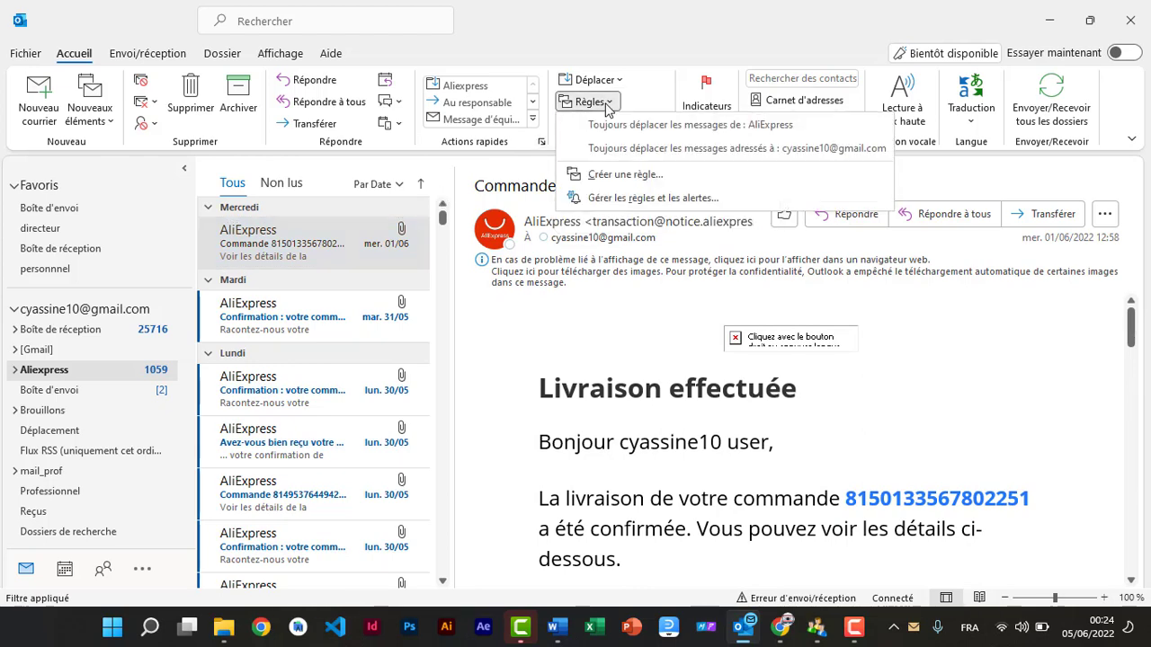
left_click(624, 175)
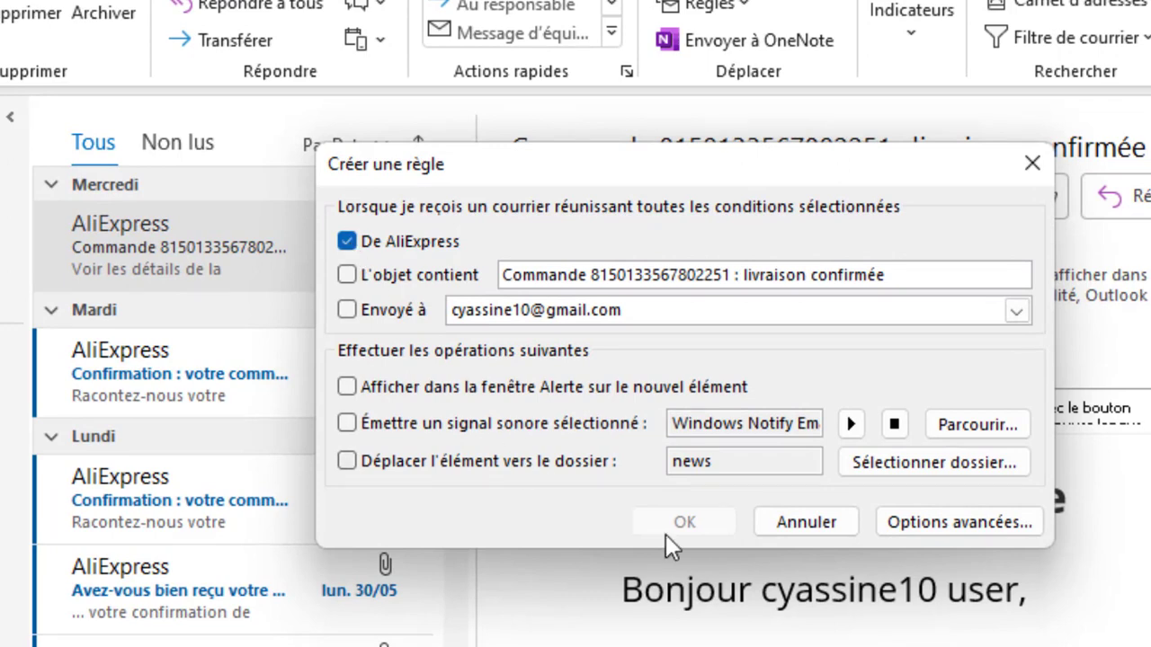
Step: In the advanced rule wizard, add the condition 'my name is in the To or Cc box'
left_click(940, 524)
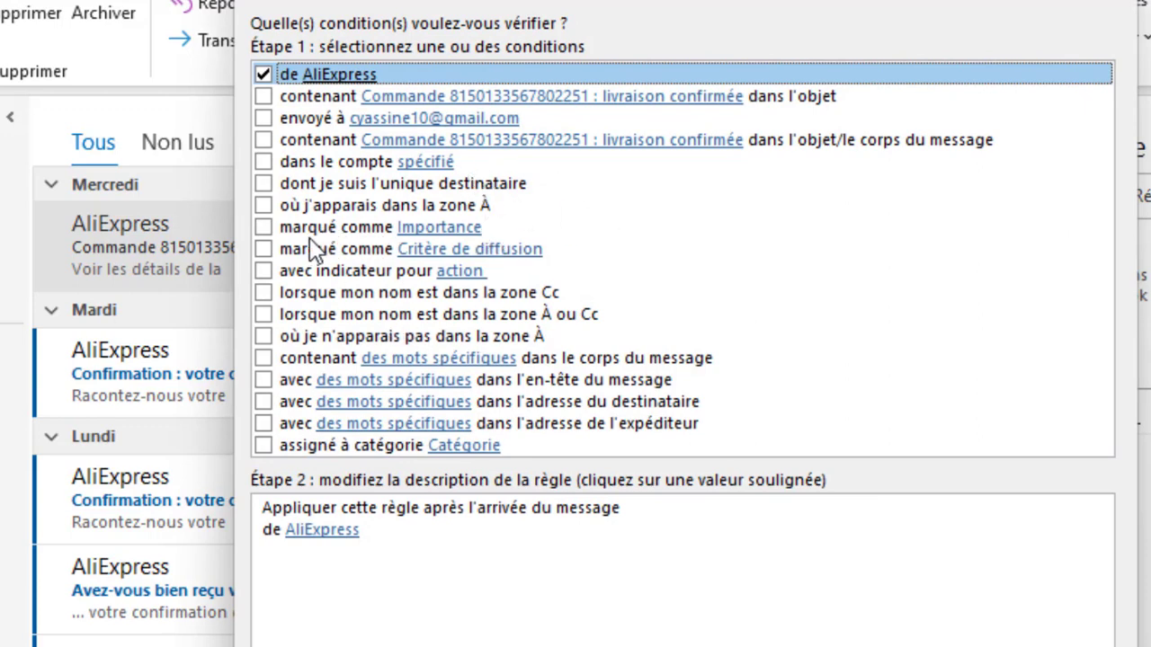
left_click(264, 227)
left_click(264, 227)
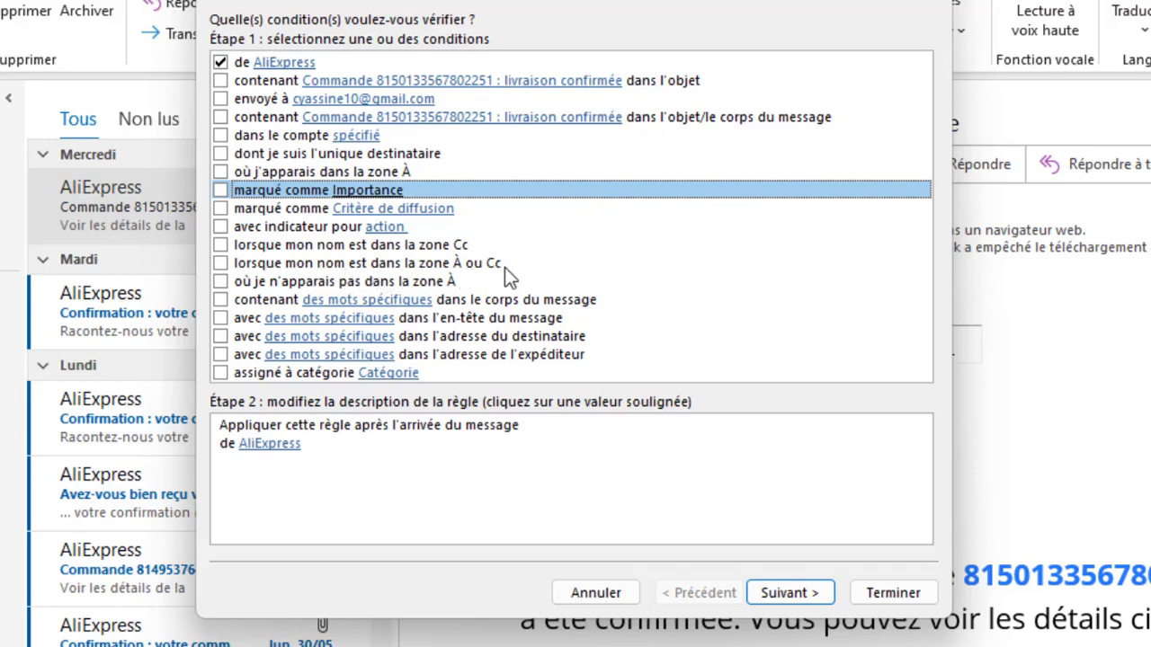
left_click(221, 264)
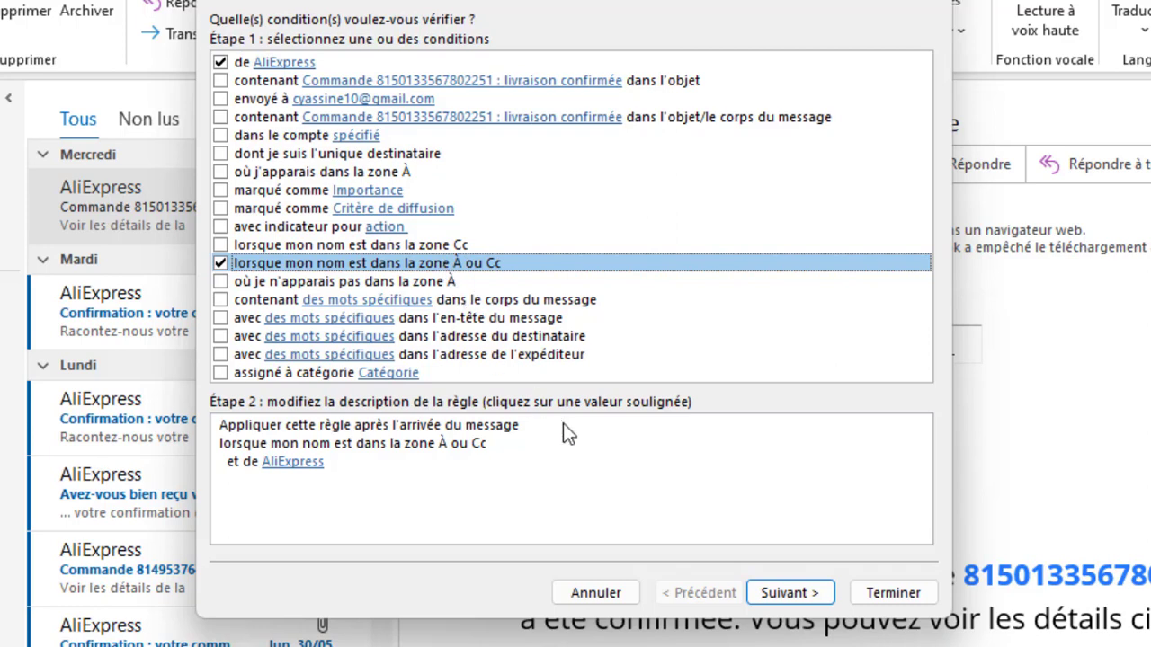
left_click(794, 595)
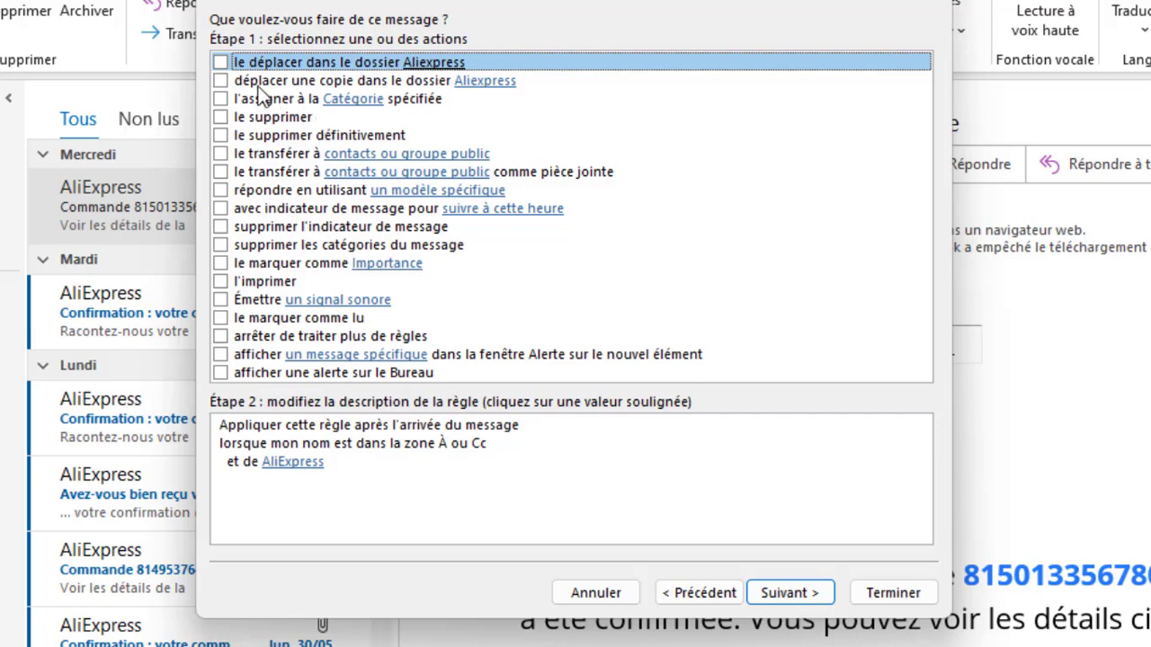
Step: Set the rule's action to print the message, declining permanent deletion
left_click(220, 117)
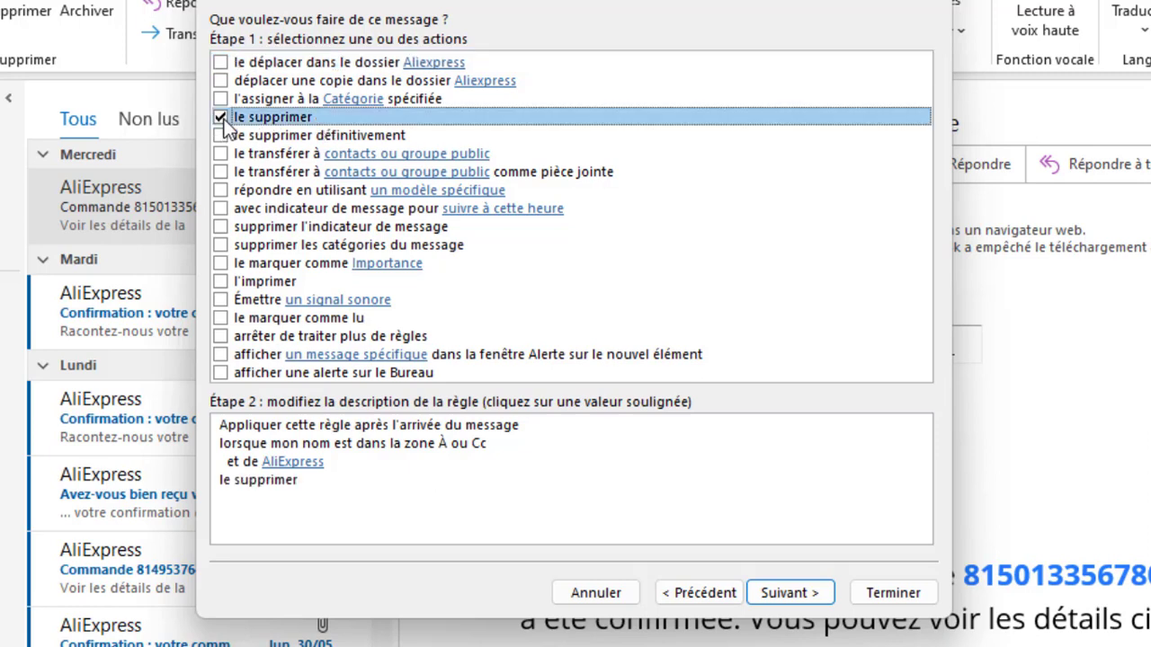
left_click(221, 119)
left_click(221, 136)
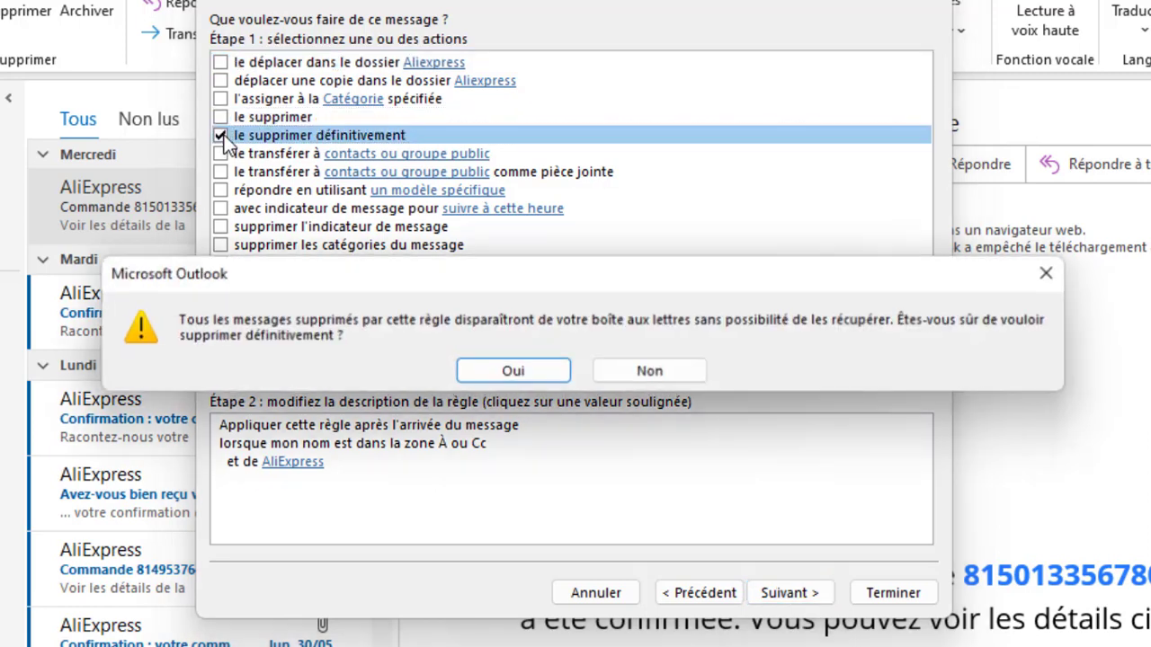
left_click(636, 372)
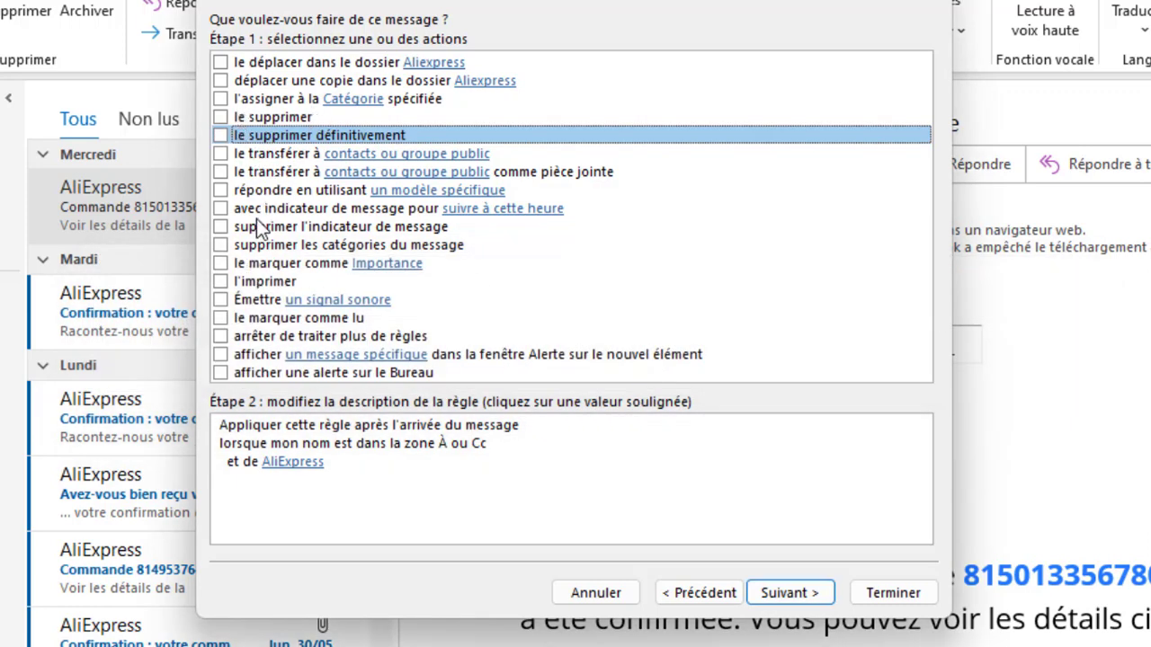
left_click(220, 281)
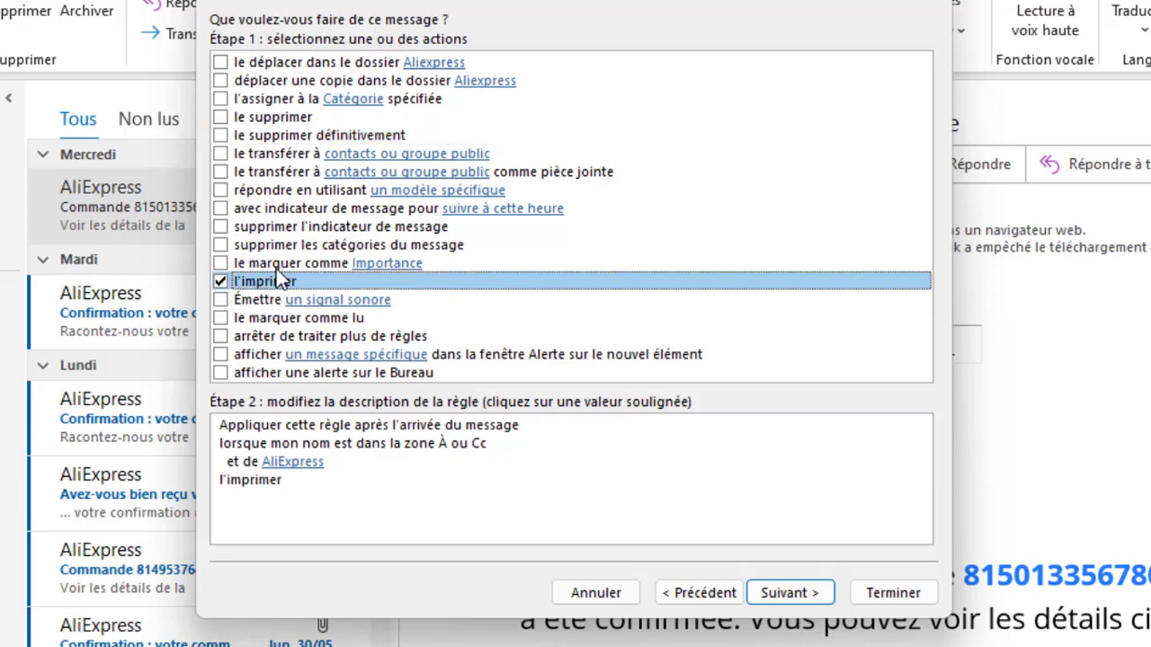
left_click(784, 594)
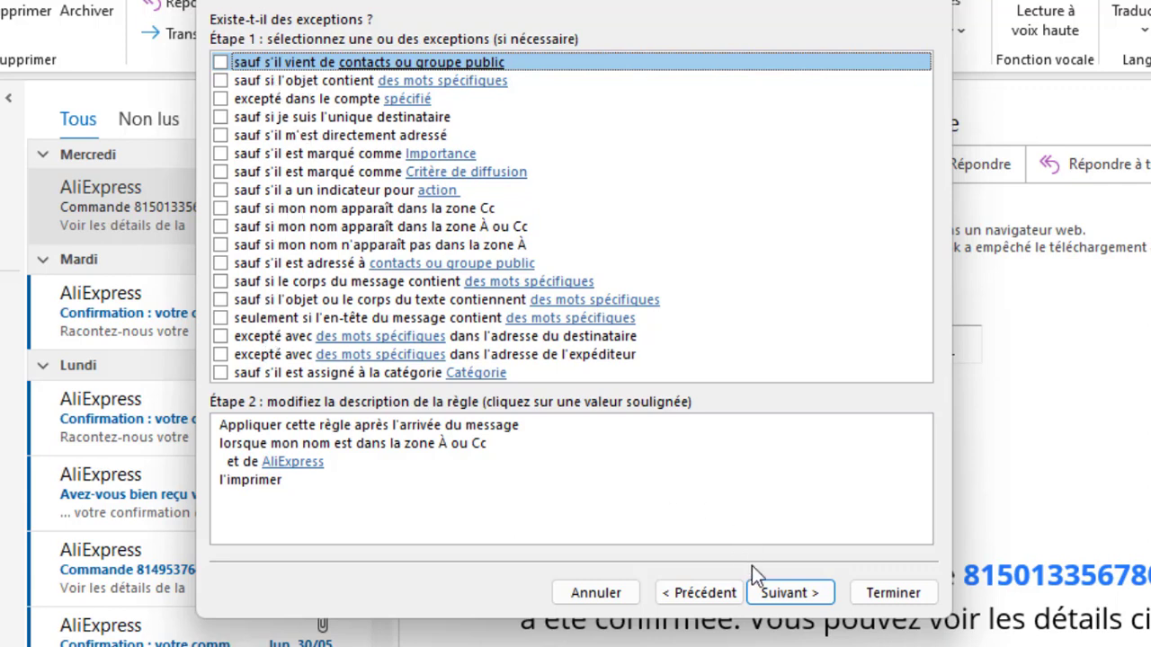
Step: Skip the exceptions, name the rule 'imprimer' and finish it
left_click(772, 595)
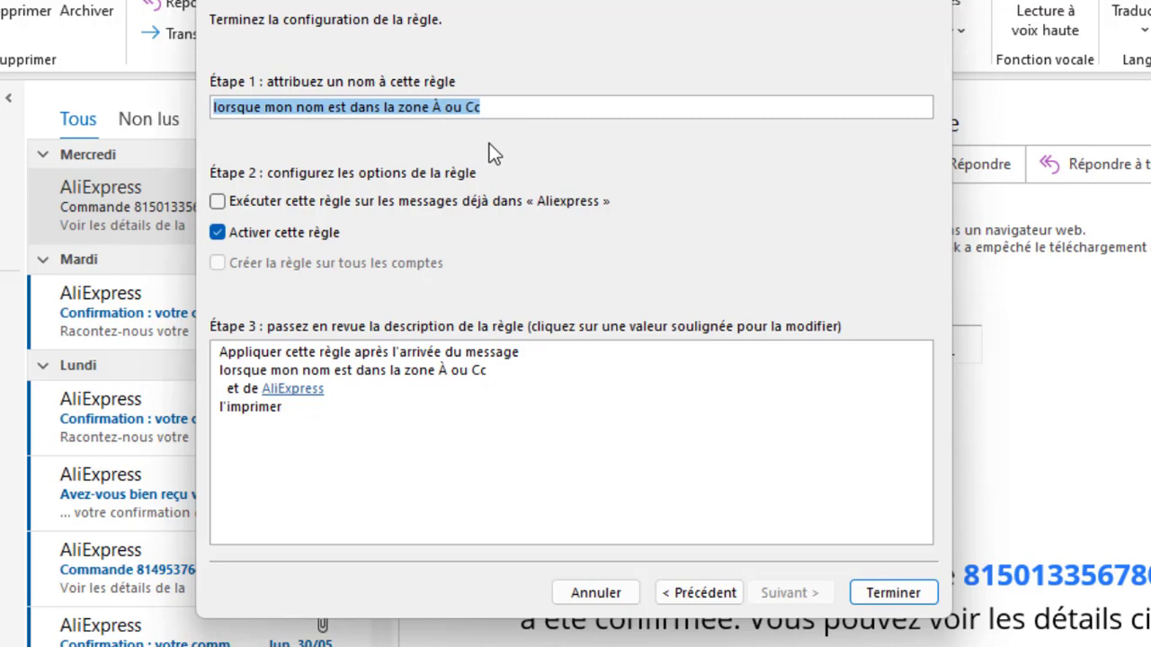
type("l")
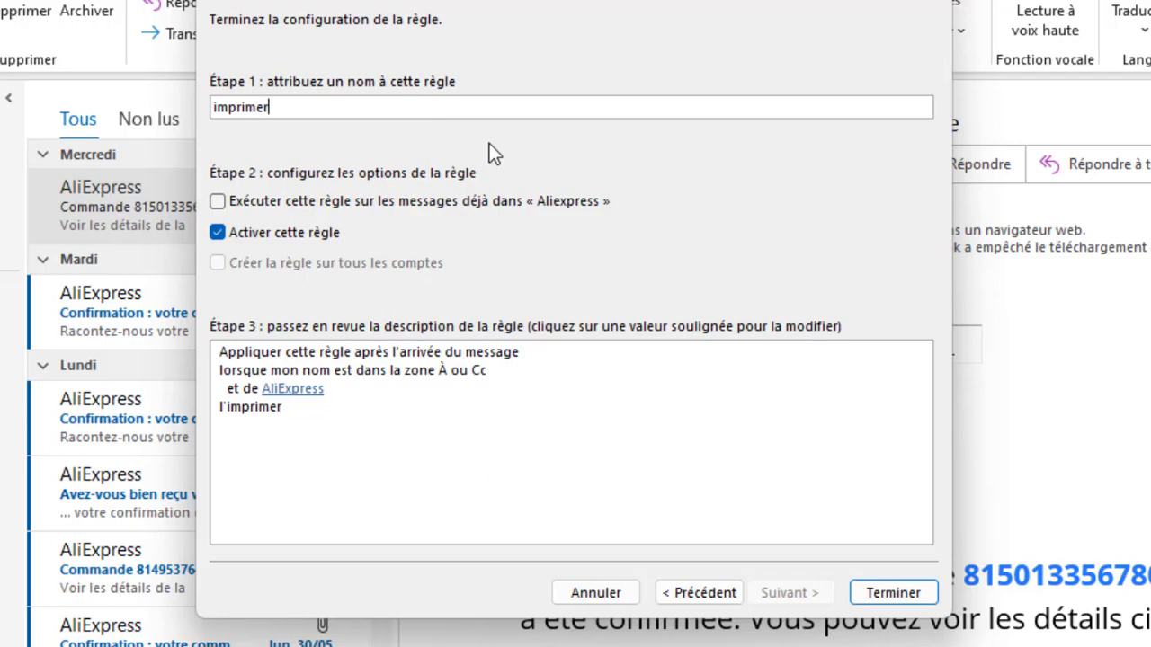
left_click(892, 592)
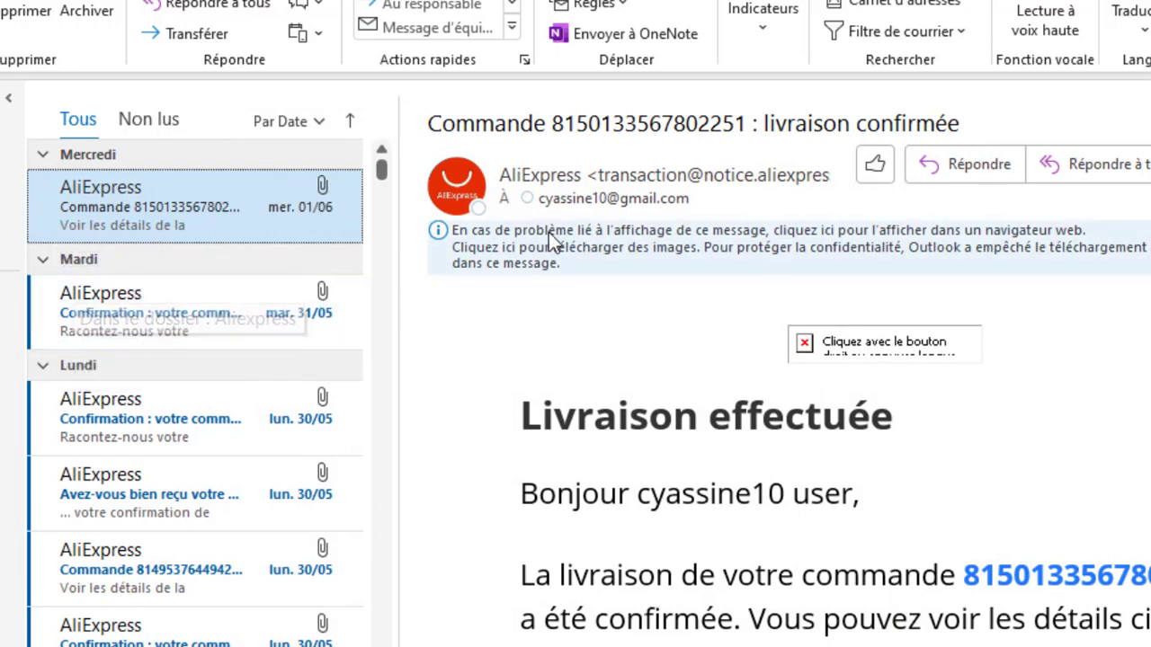
left_click(620, 4)
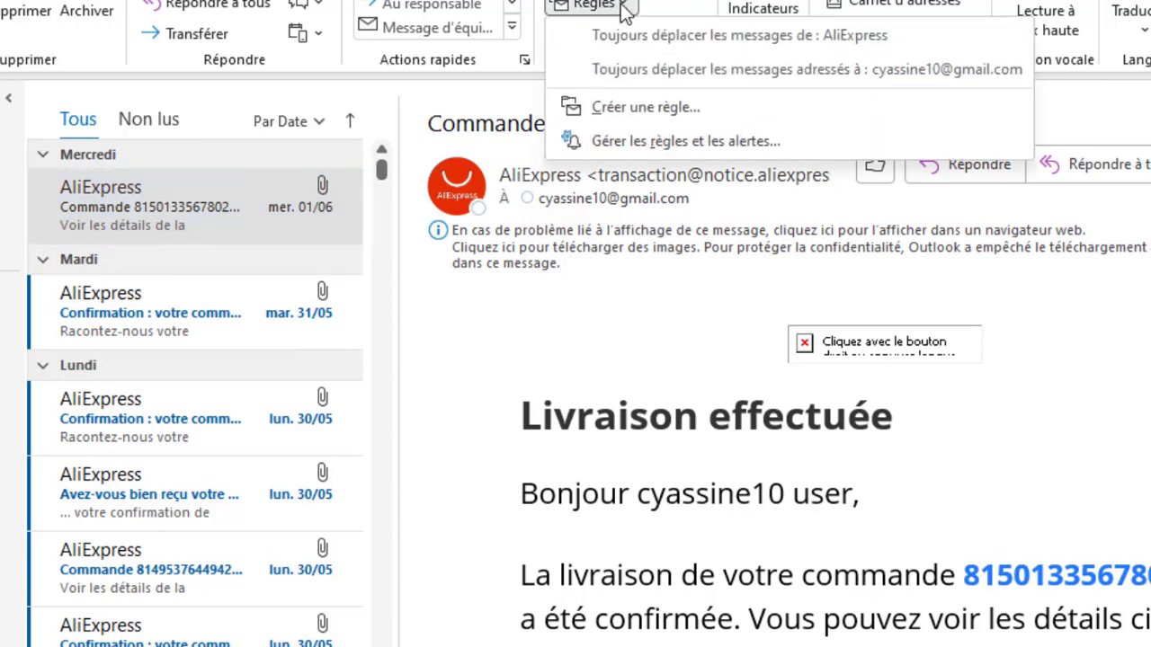
Step: Close Règles et alertes with OK and view the AliExpress delivery-confirmation message
left_click(640, 140)
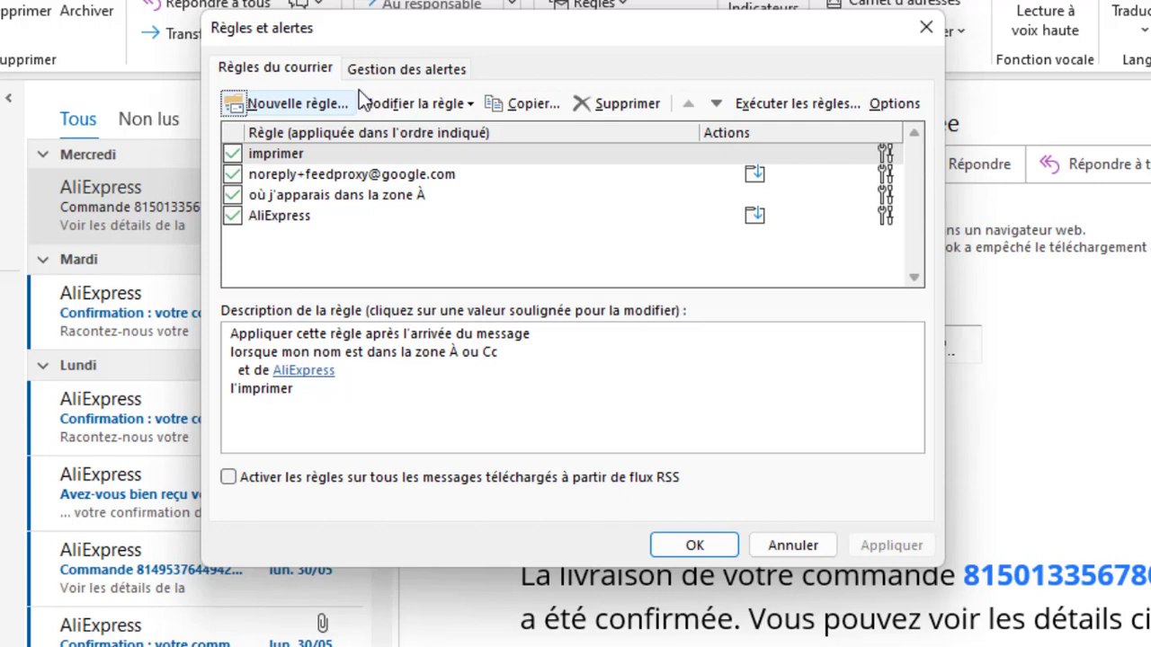
left_click(699, 546)
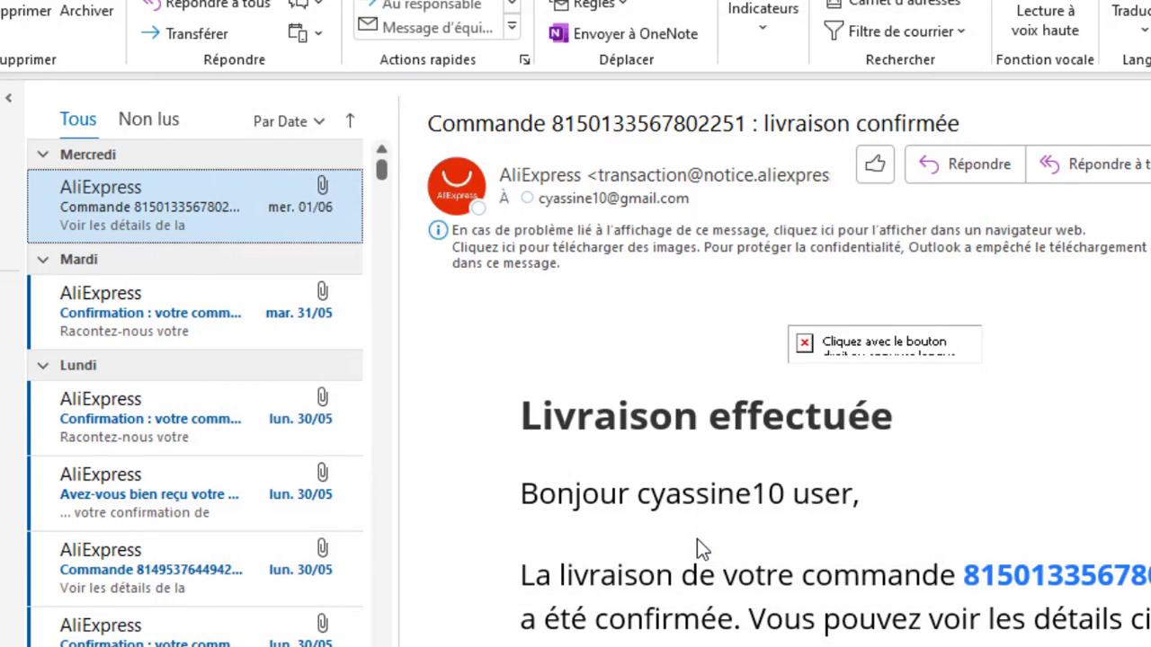
left_click(308, 187)
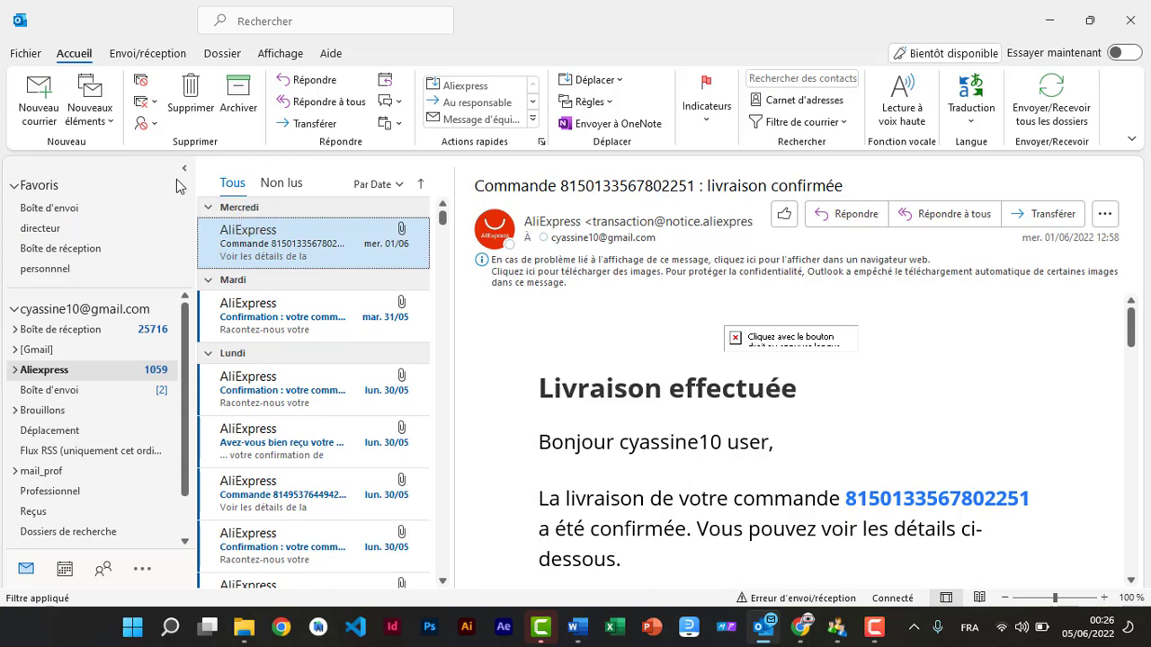
Step: Create a new message and attach visage.jpg from the desktop
left_click(41, 121)
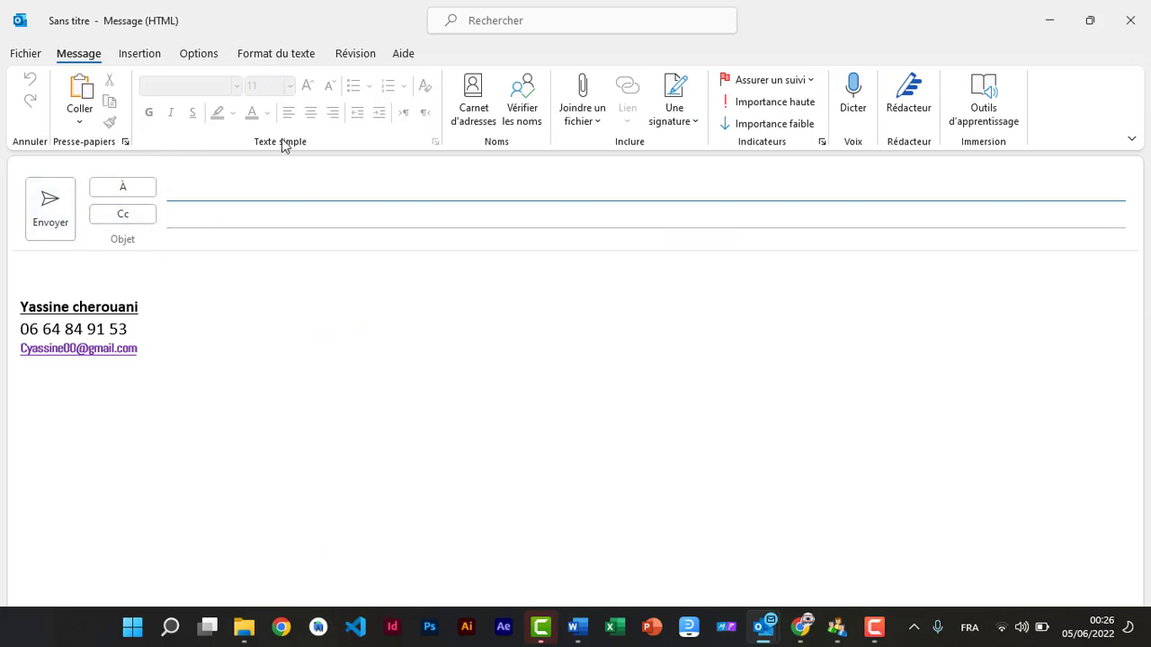
left_click(598, 122)
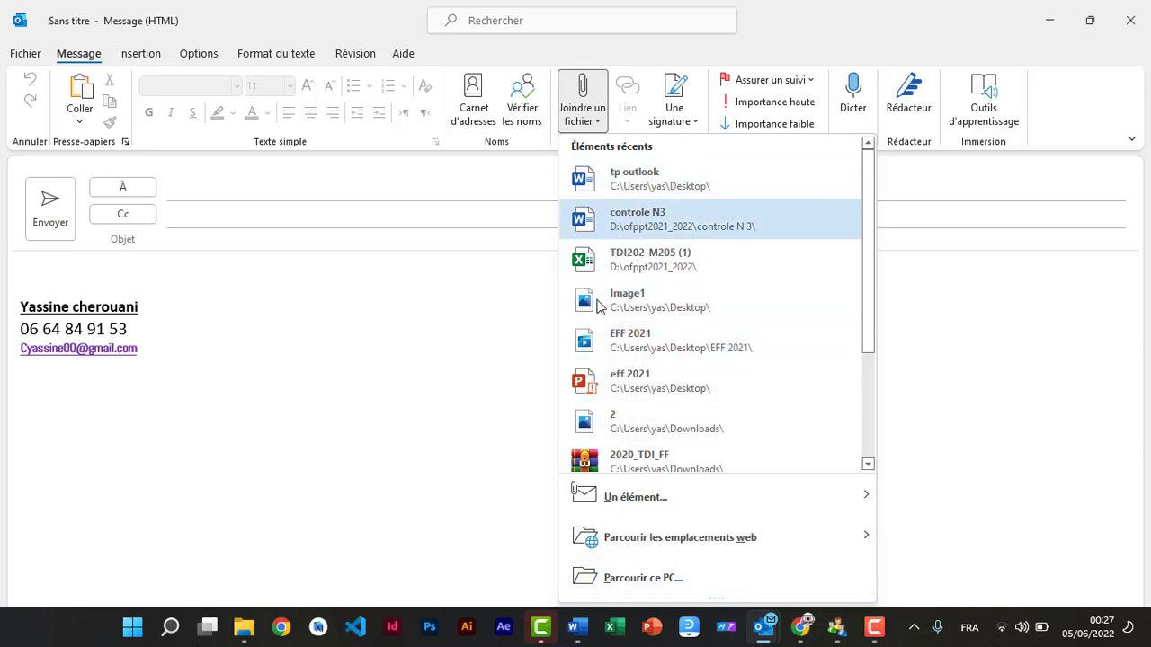
mouse_move(680, 531)
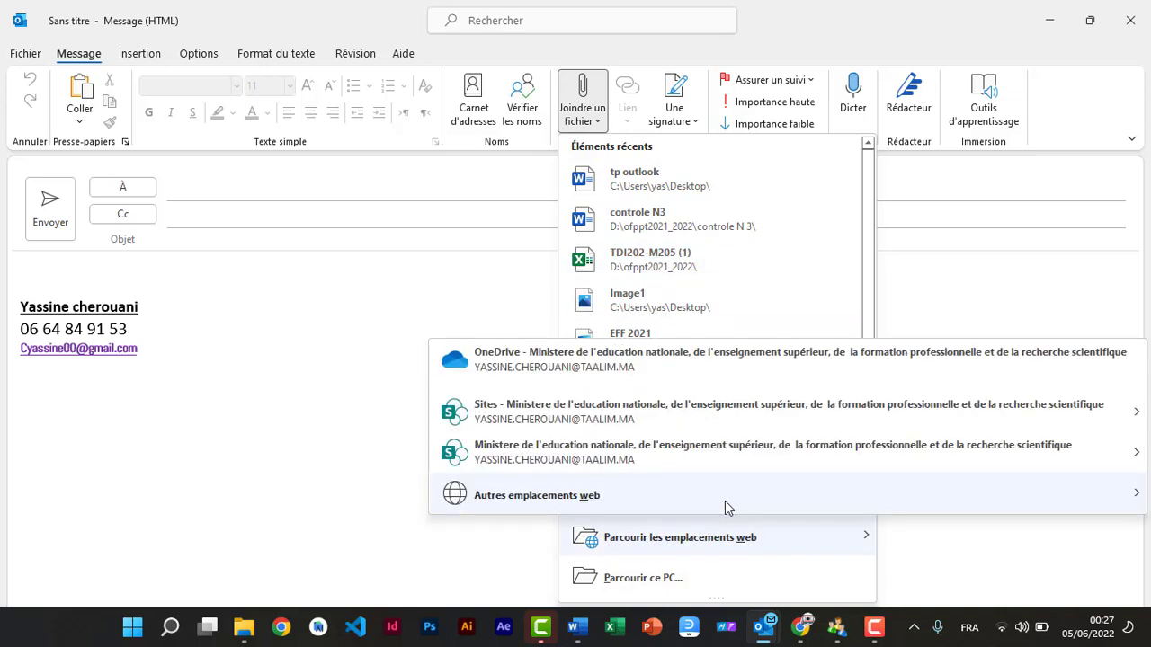
mouse_move(724, 505)
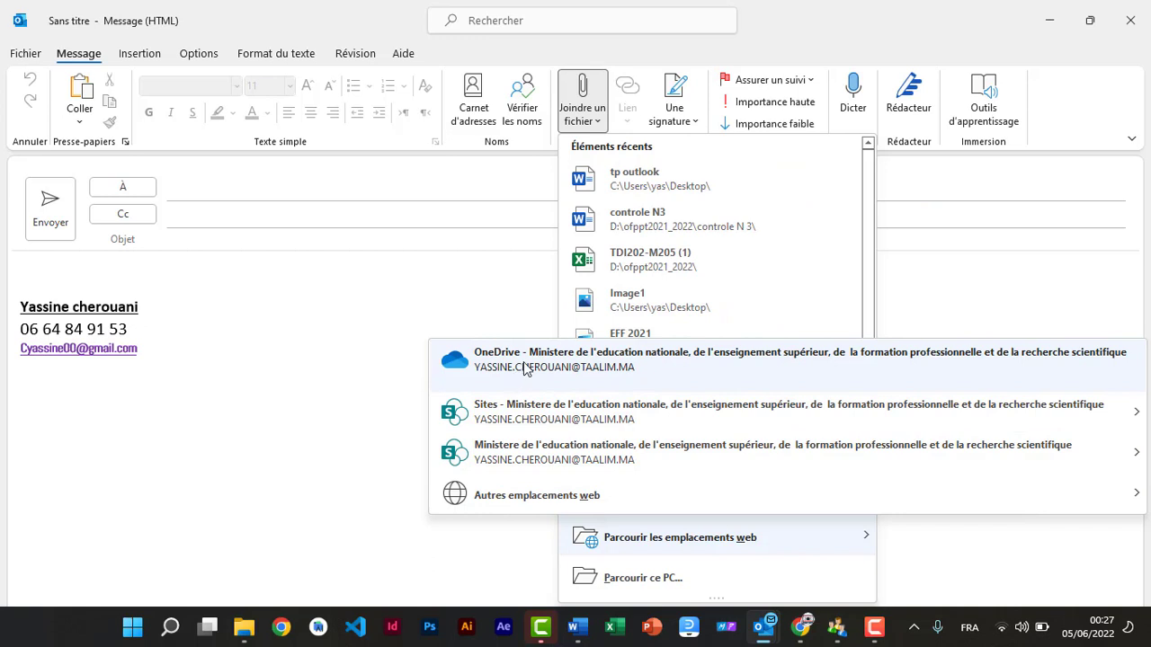
left_click(652, 586)
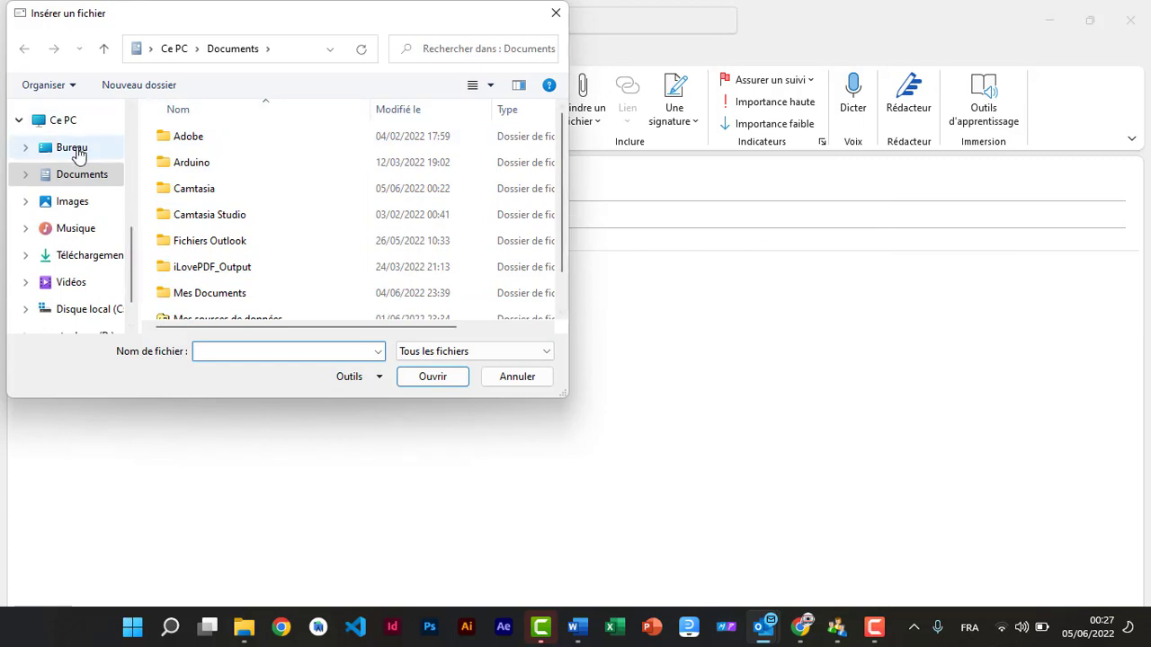
left_click(75, 149)
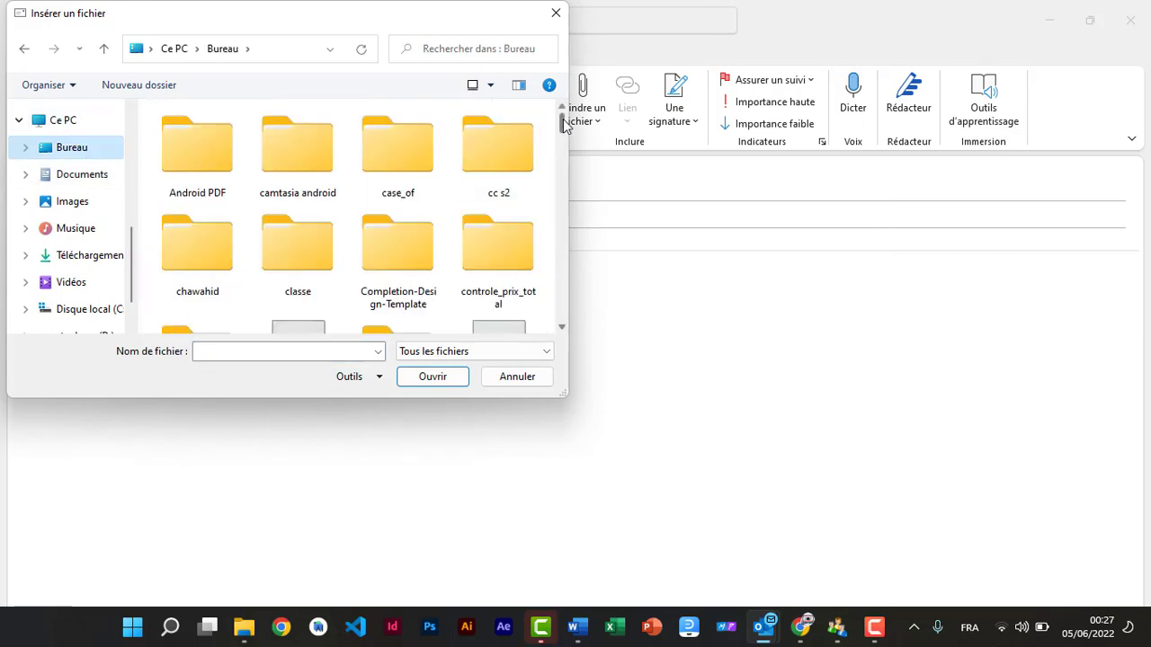
left_click_drag(563, 126, 563, 322)
double_click(504, 175)
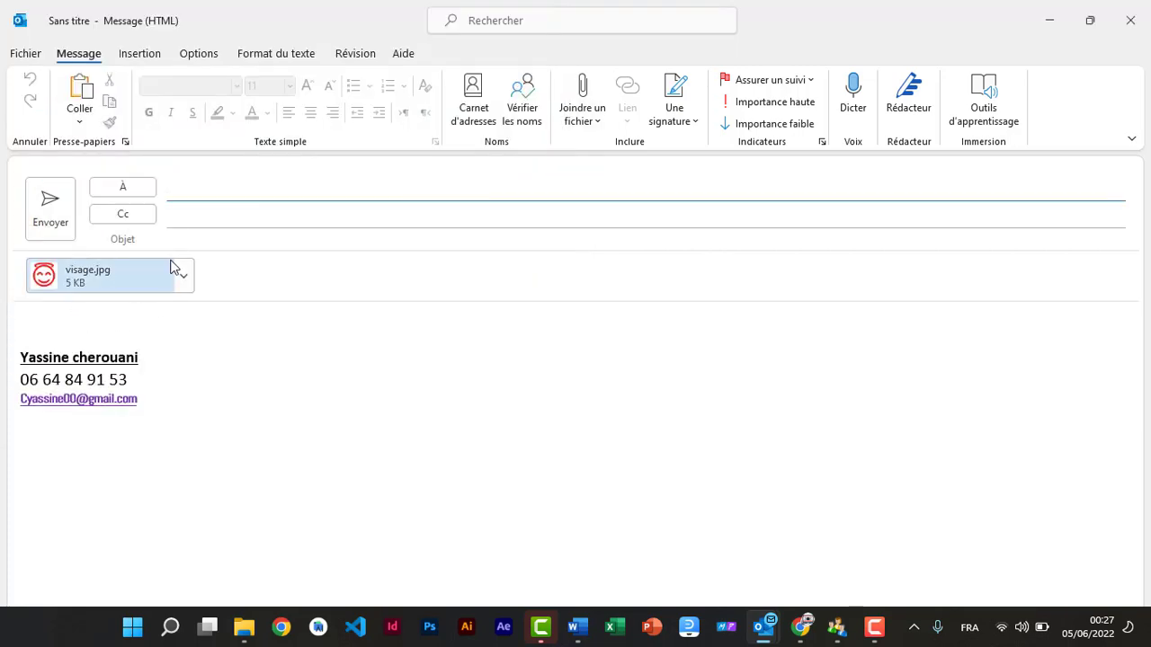
Step: Address it to the suggested contact, give it the subject 'votre photo', and send
type("c")
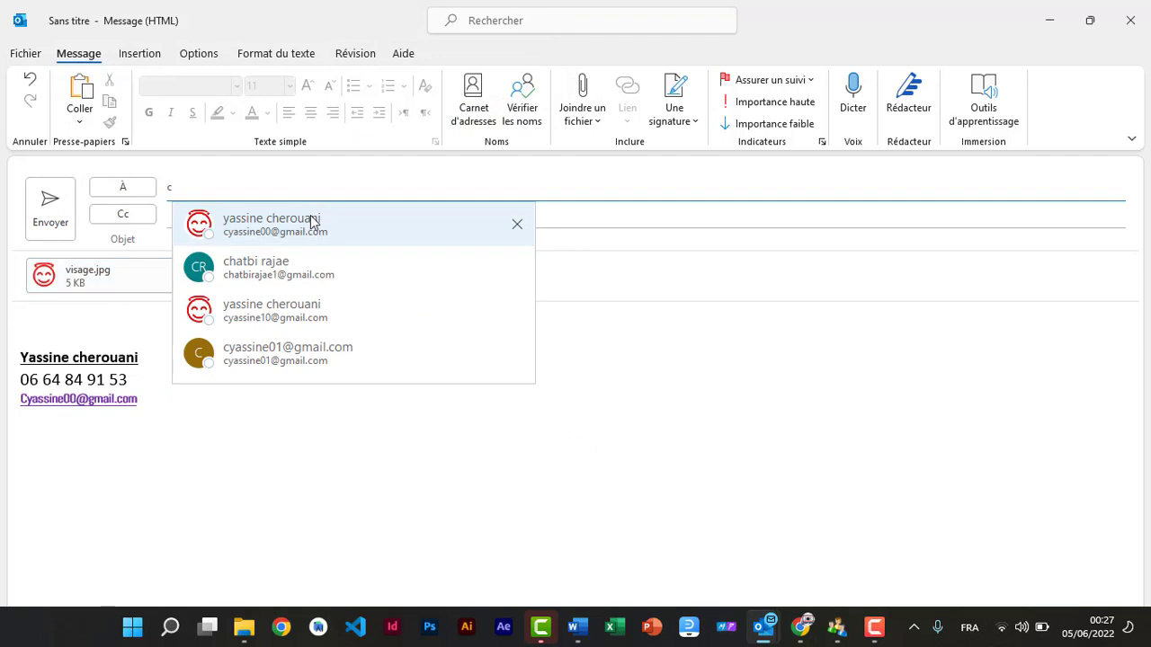
left_click(298, 225)
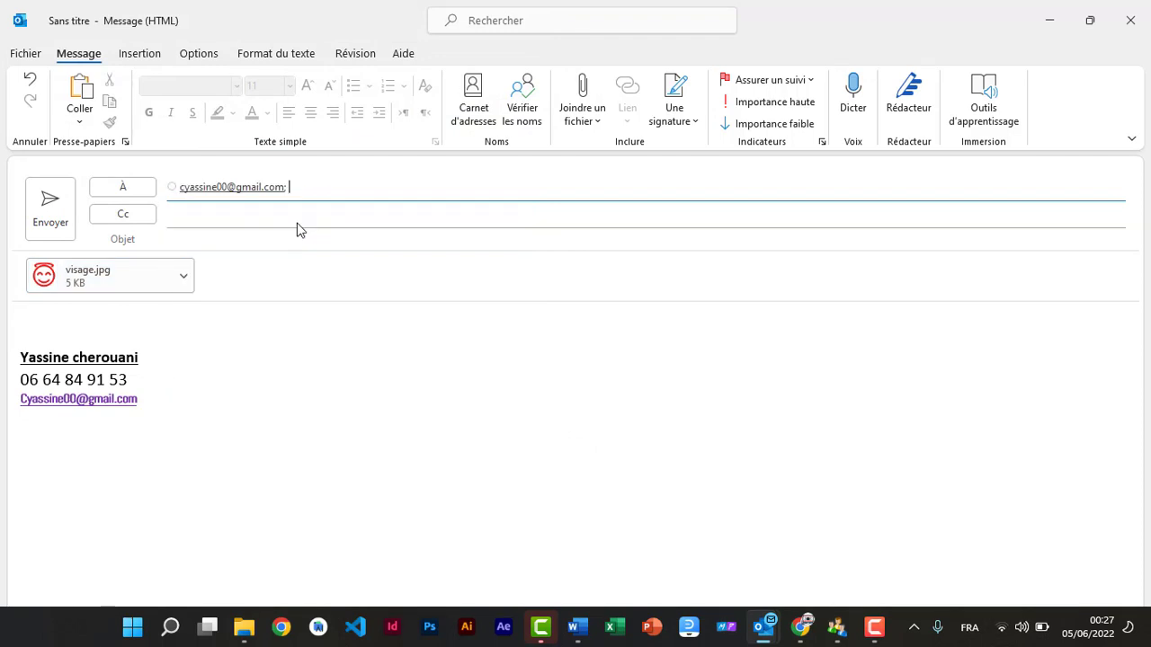
left_click(216, 216)
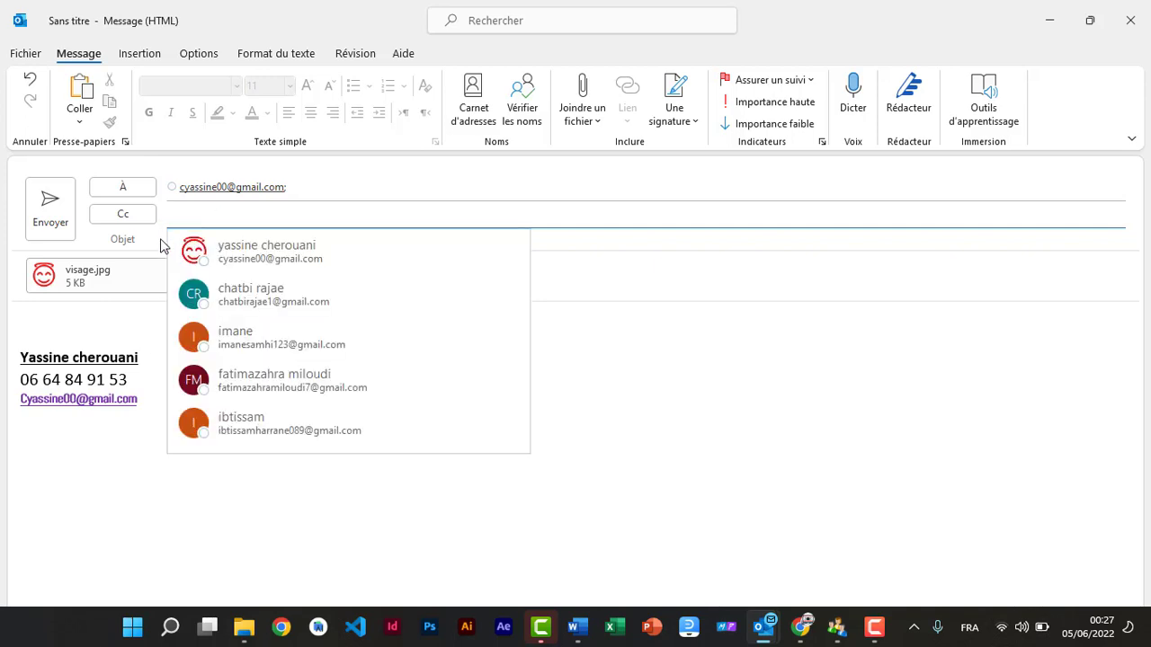
left_click(195, 239)
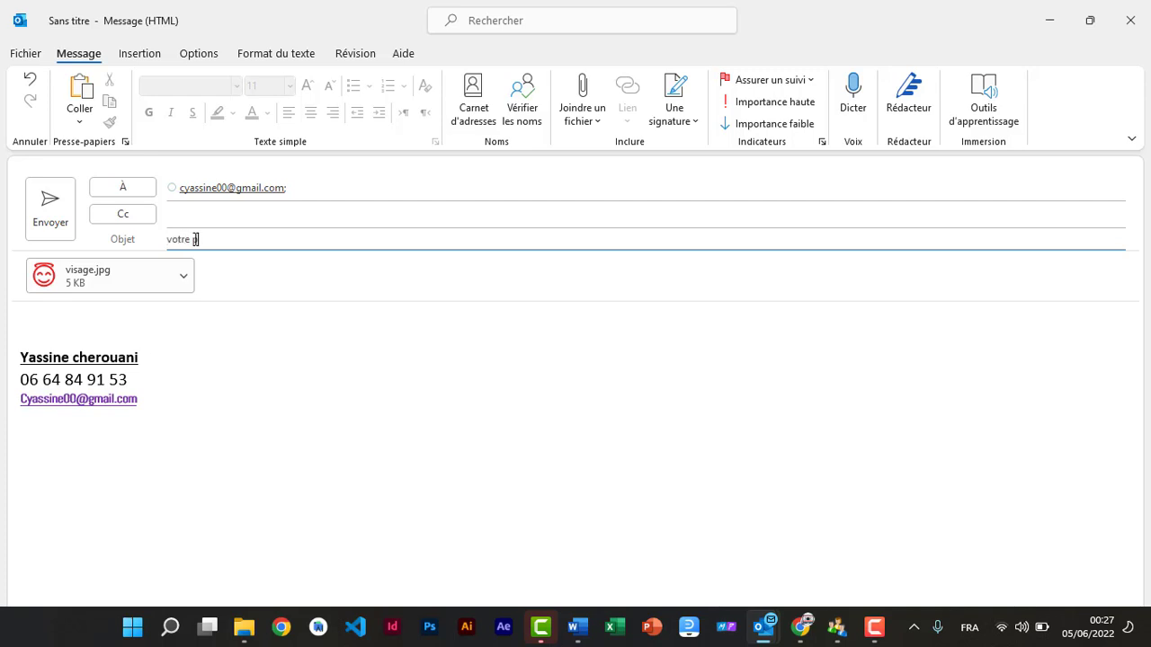
type("votre photo")
left_click(49, 202)
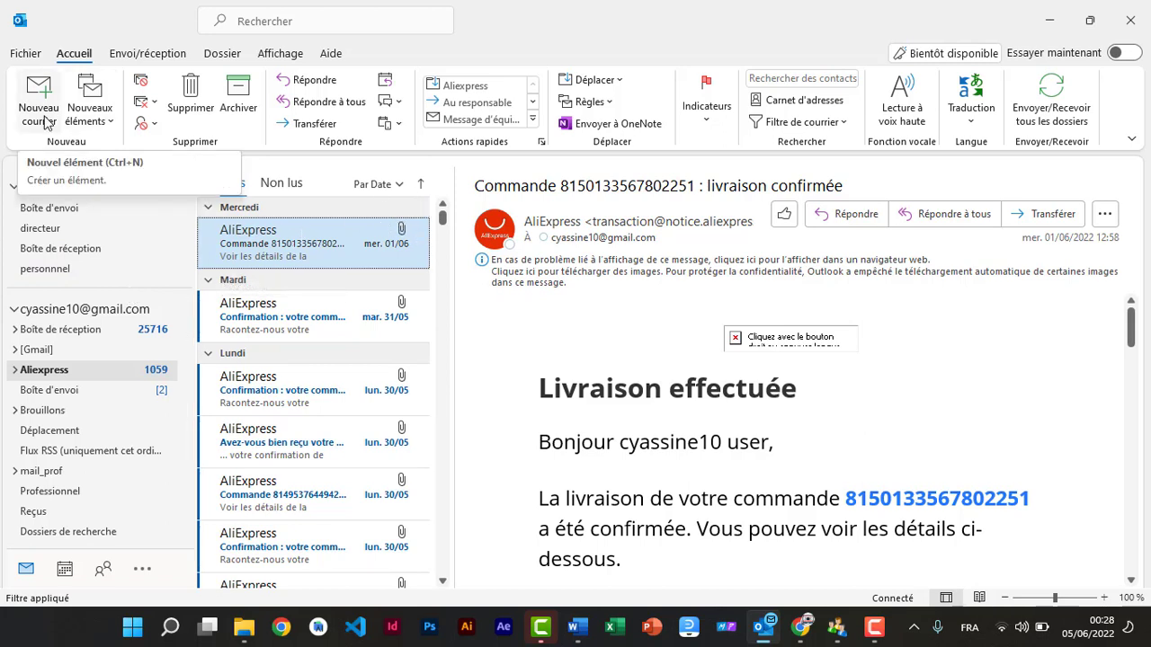
Step: From a new message's Signatures settings, create a new signature named 'direction'
left_click(44, 121)
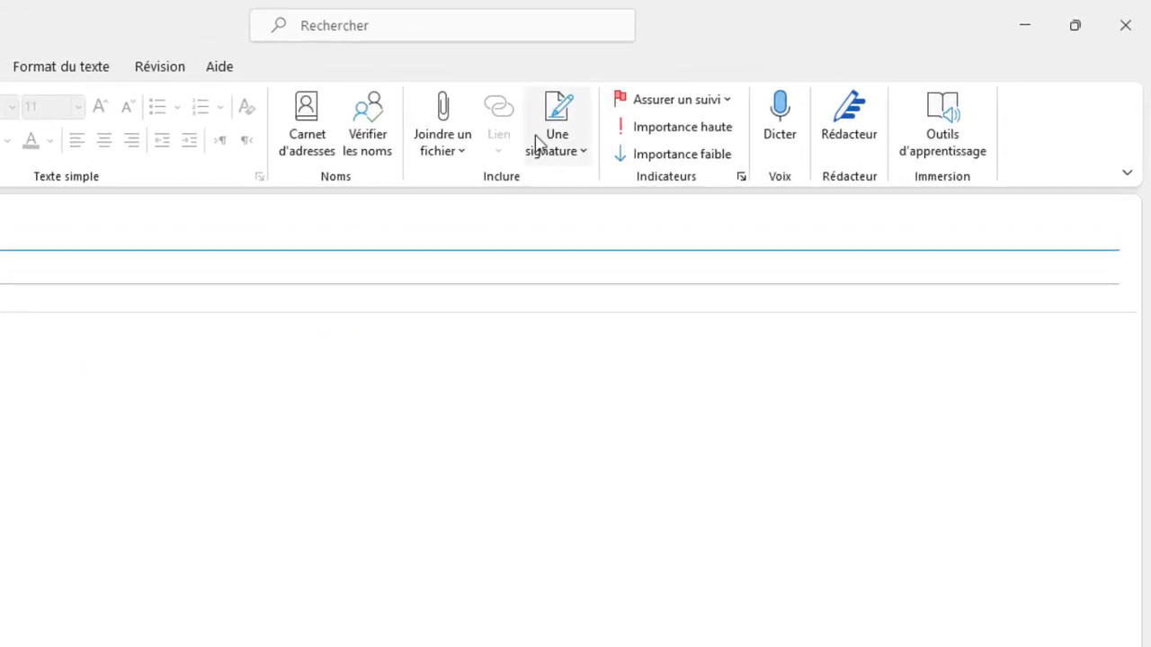
left_click(586, 158)
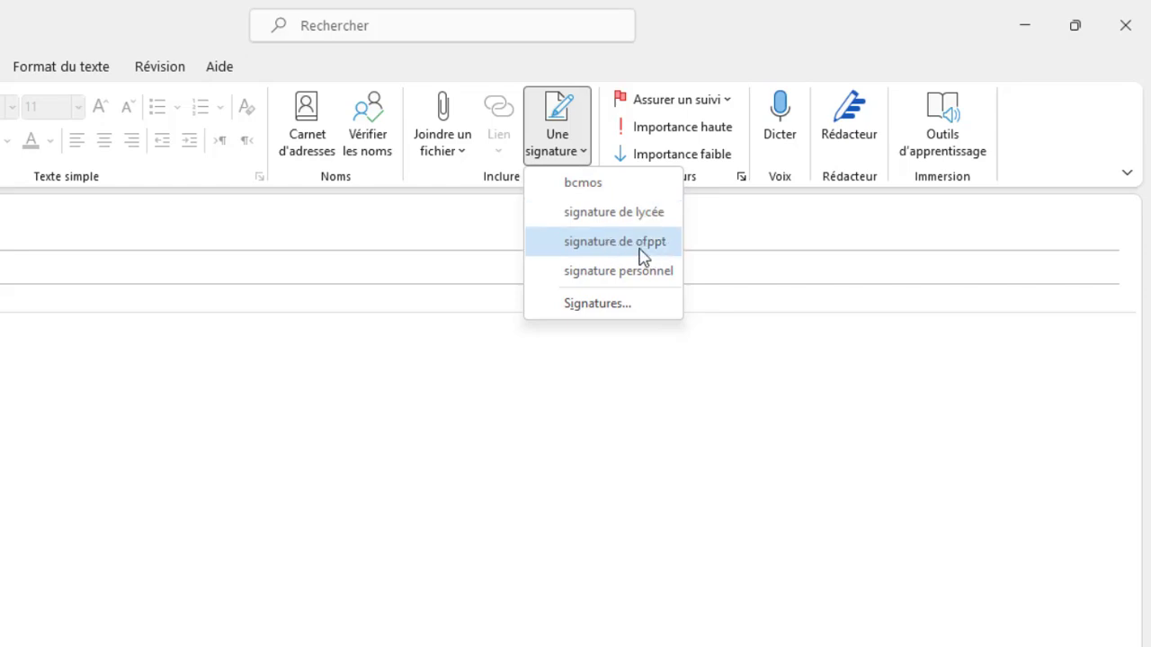
left_click(600, 309)
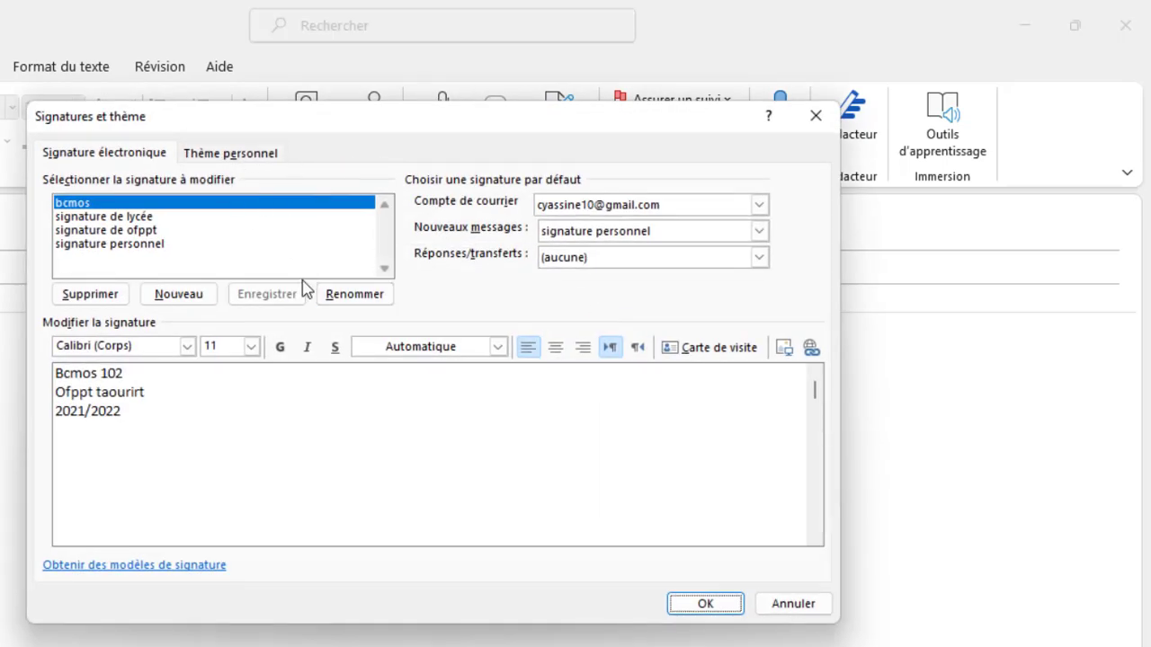
left_click(170, 303)
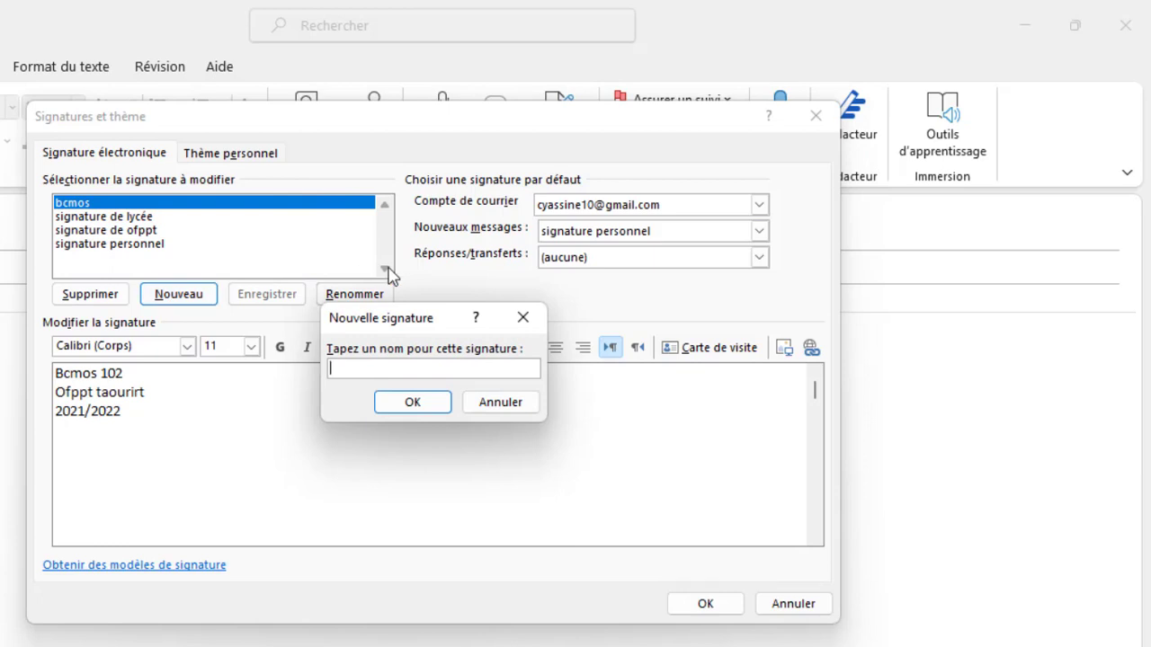
type("direction")
left_click(424, 404)
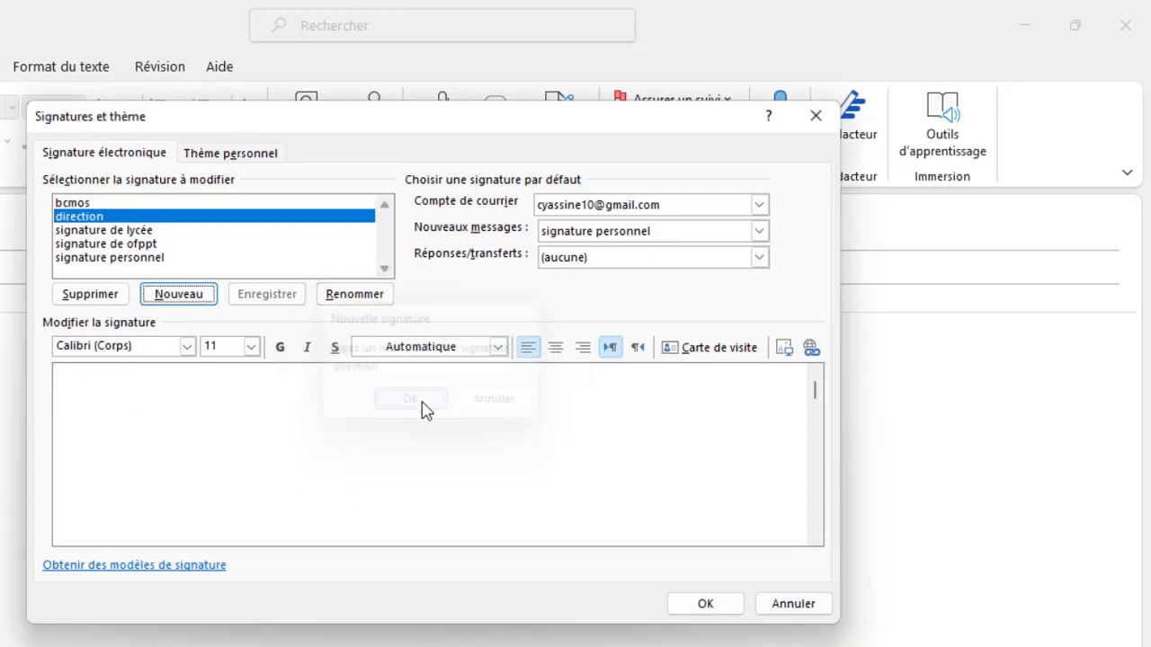
Step: Write 'MR le Directeur', a phone number and an e-mail address on separate signature lines
left_click(101, 382)
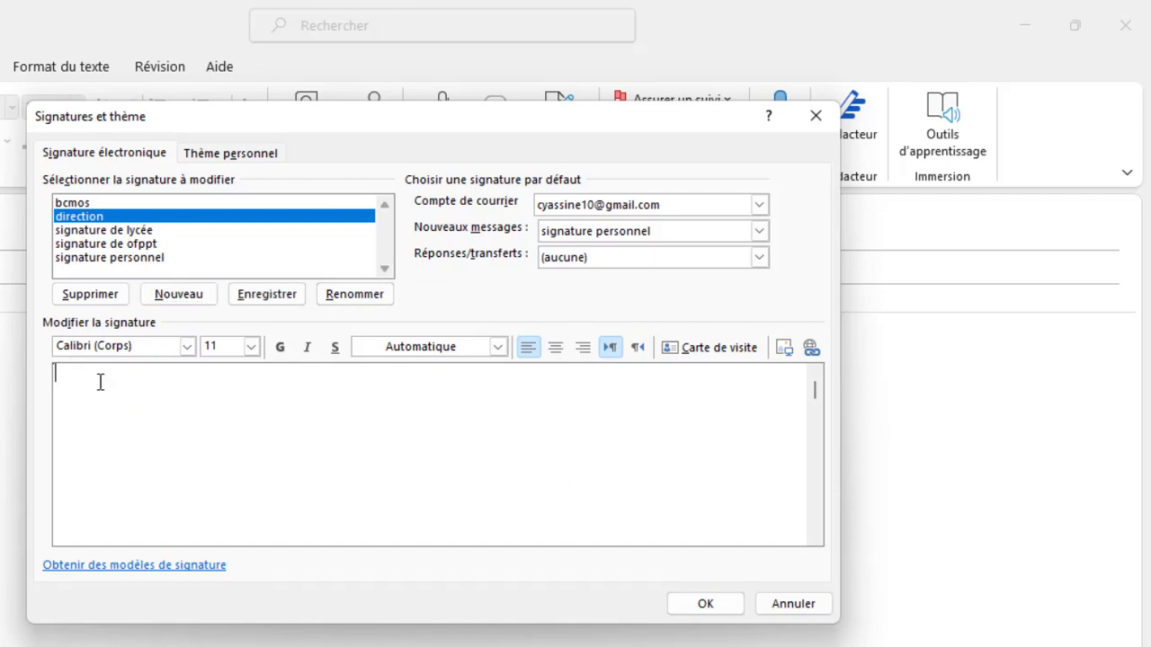
type("MR le Directeur")
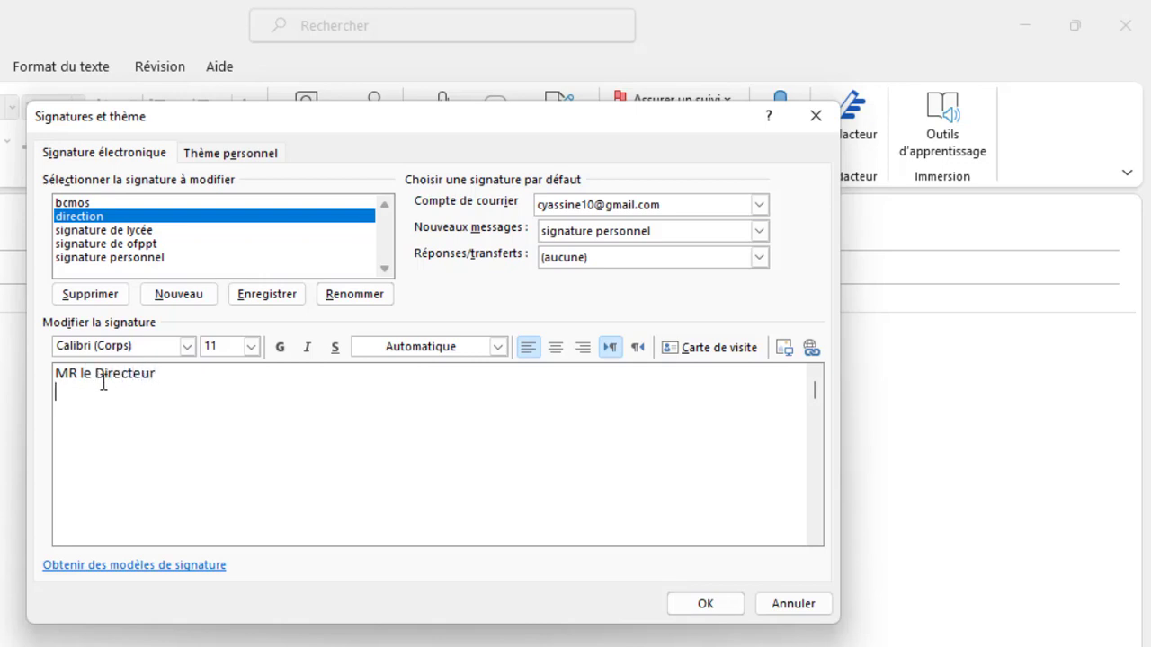
key("Return")
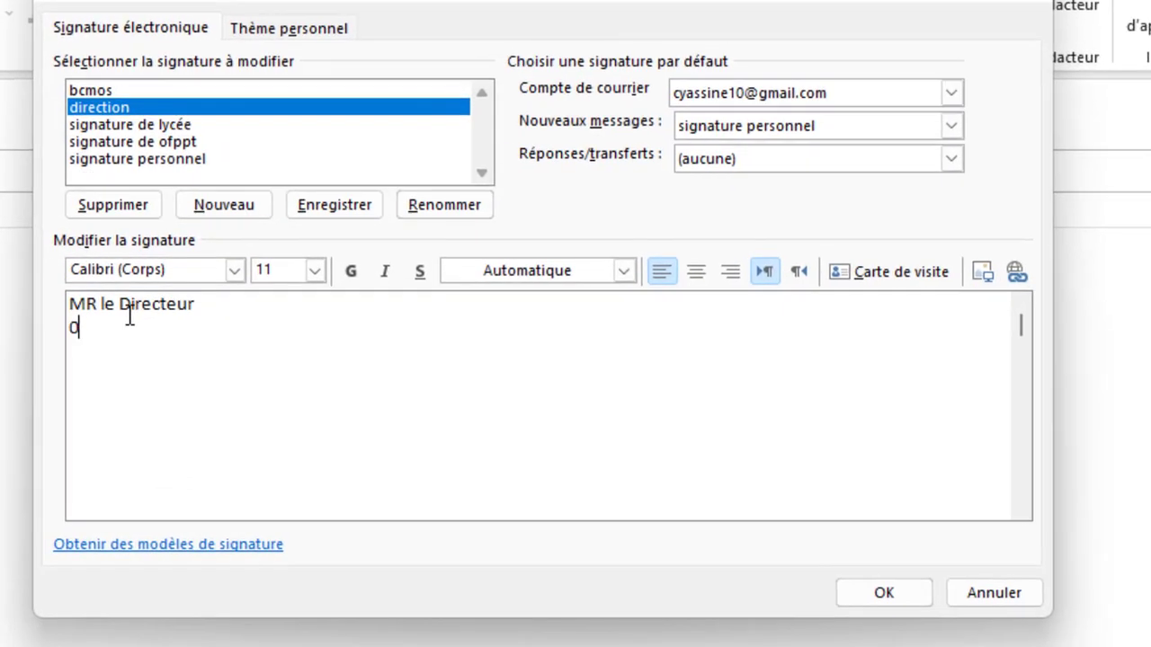
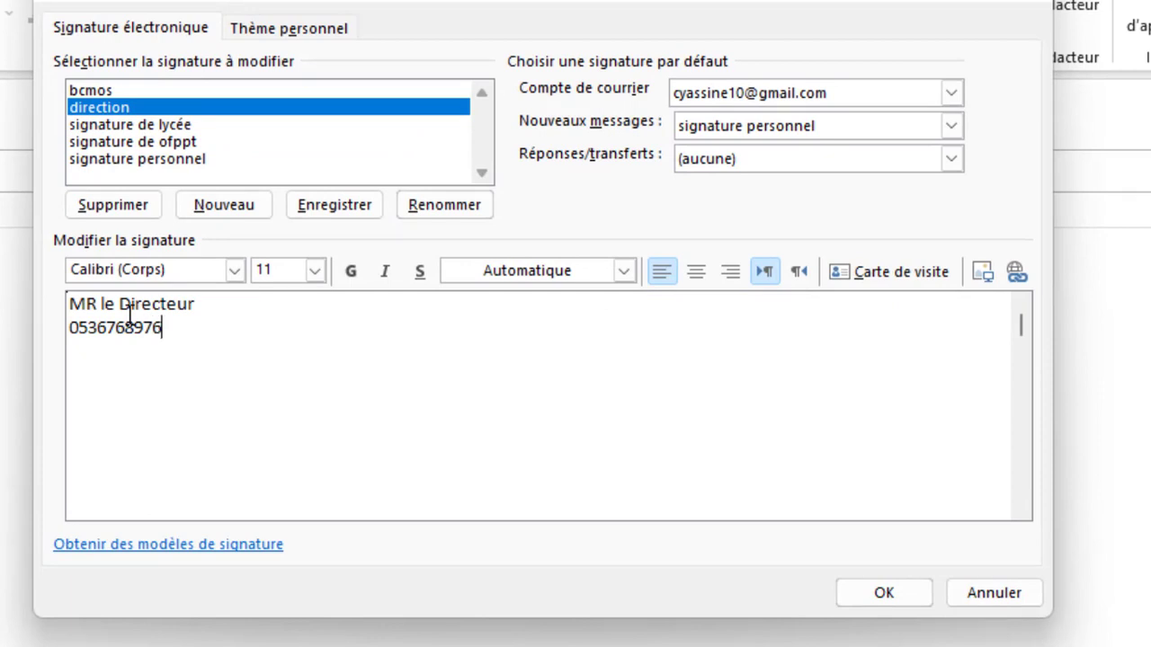
key("Return")
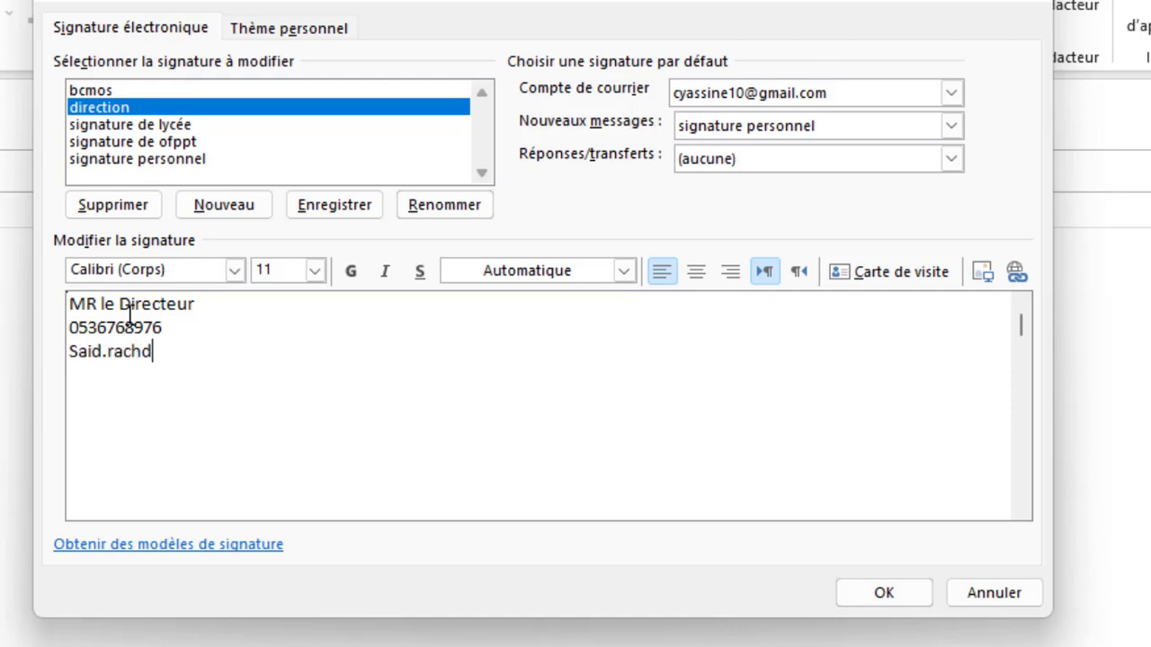
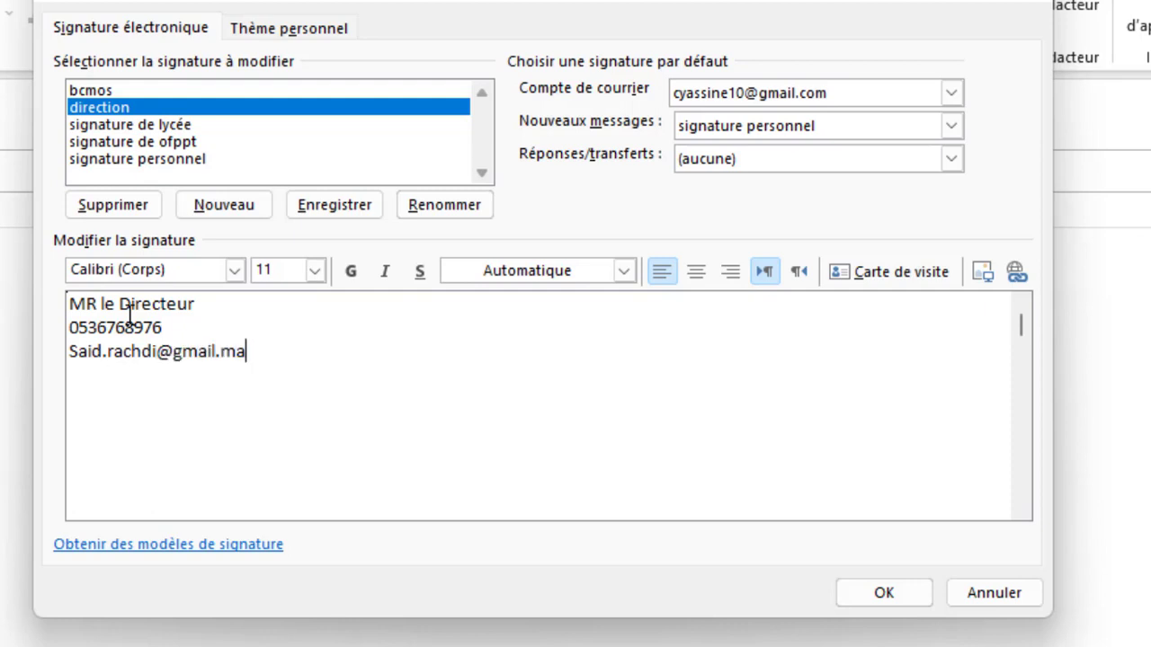
key("Return")
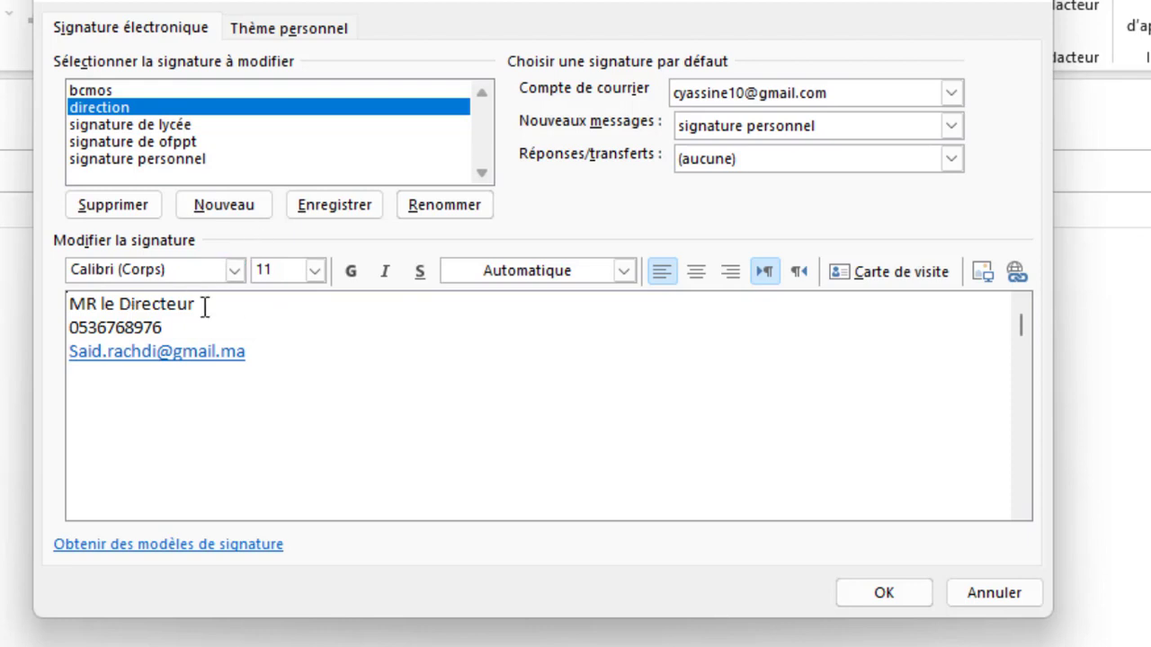
Step: Make the title and phone lines bold, underlined and 16 pt
left_click_drag(181, 327, 72, 303)
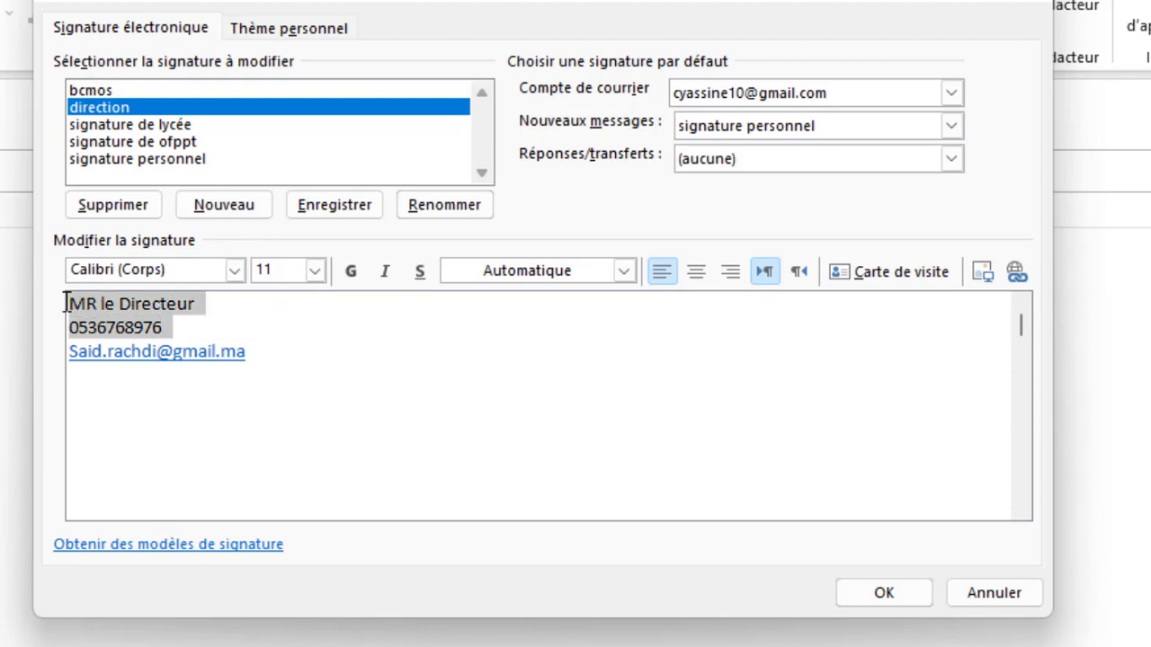
left_click(350, 275)
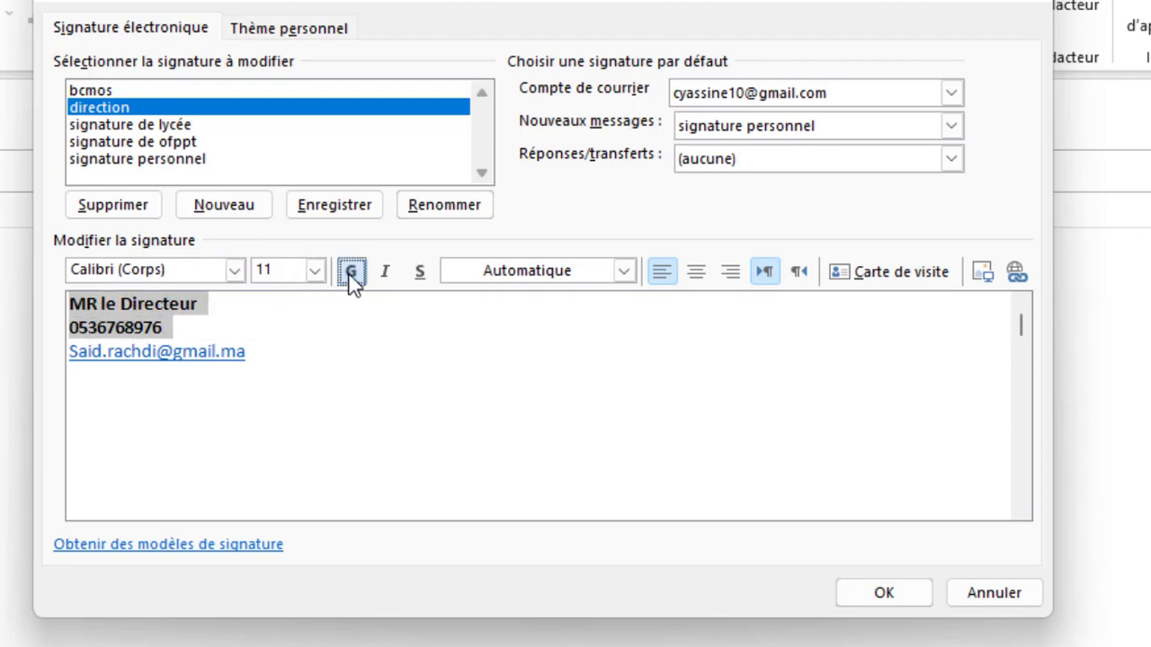
left_click(418, 274)
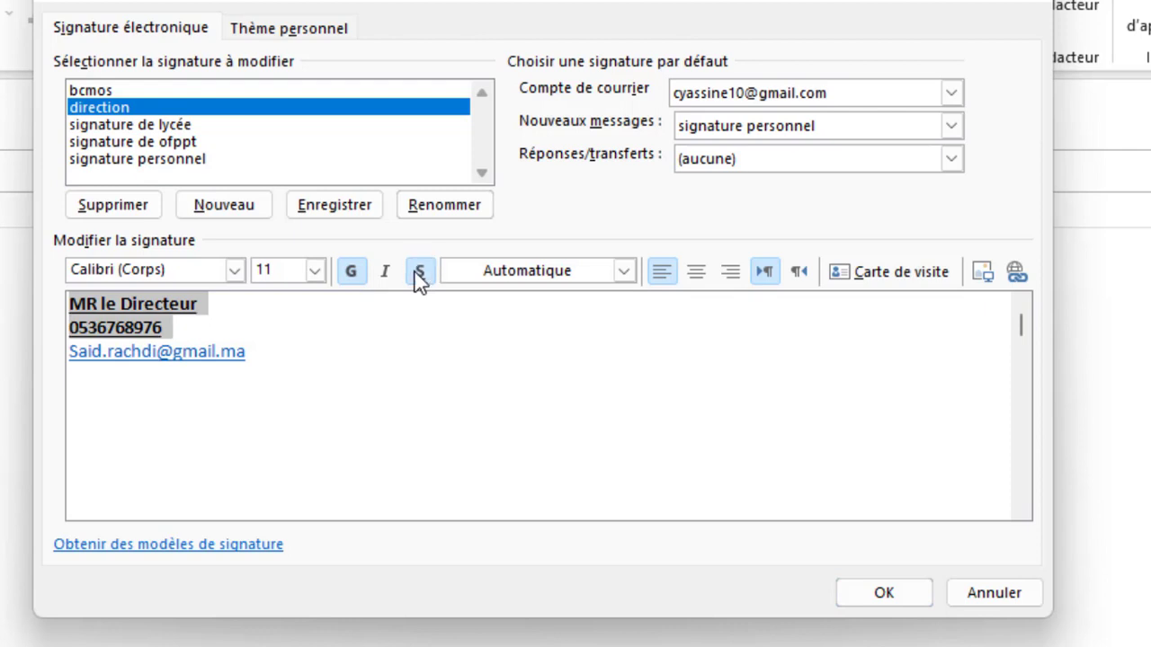
left_click(314, 271)
left_click(267, 429)
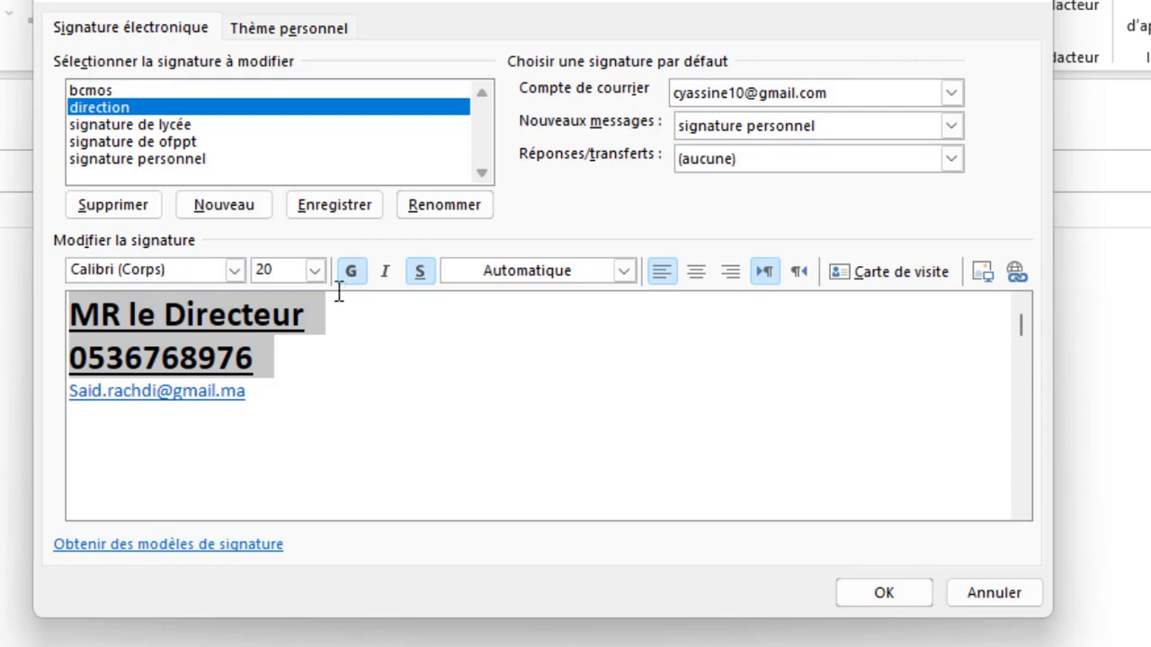
left_click(314, 271)
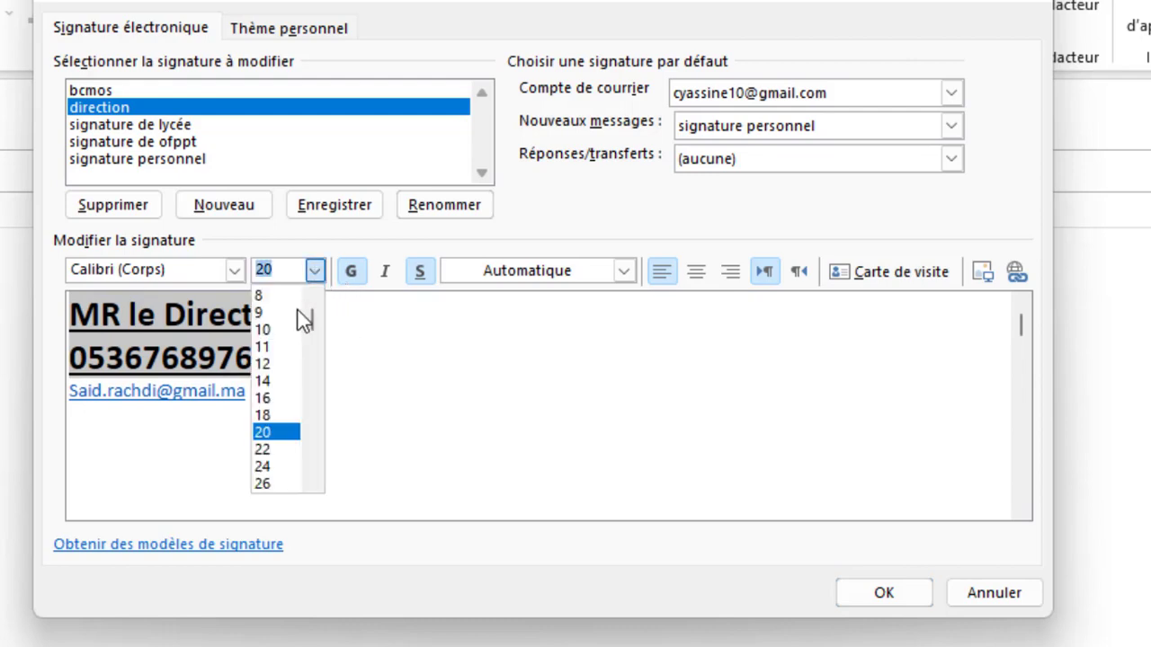
left_click(270, 398)
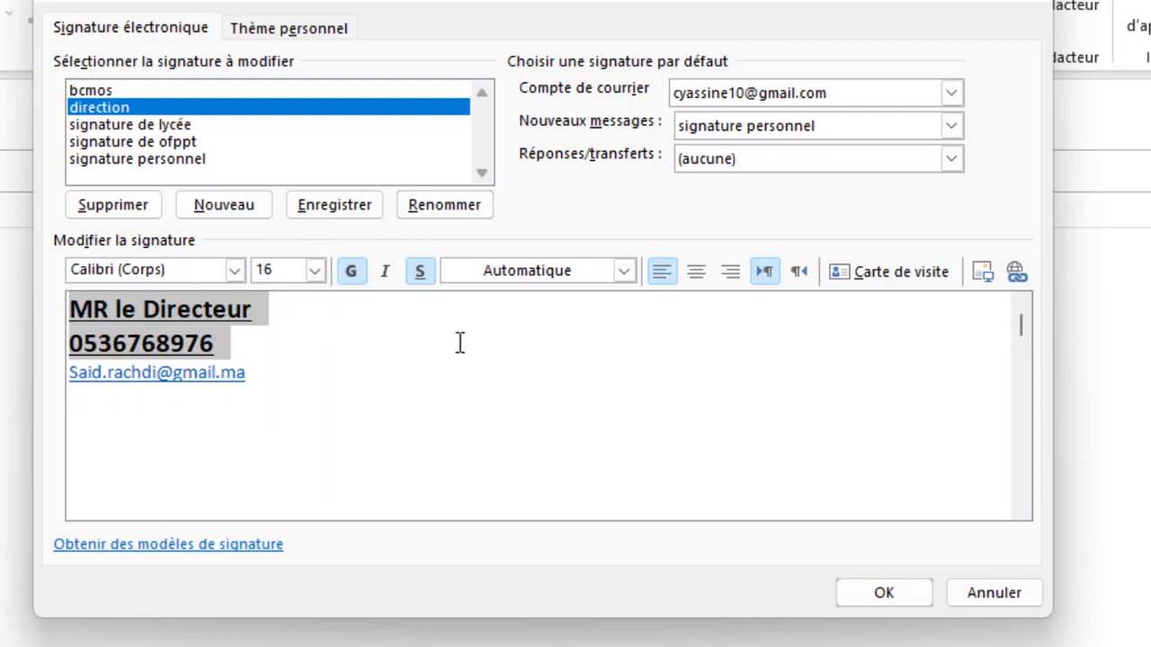
left_click(624, 270)
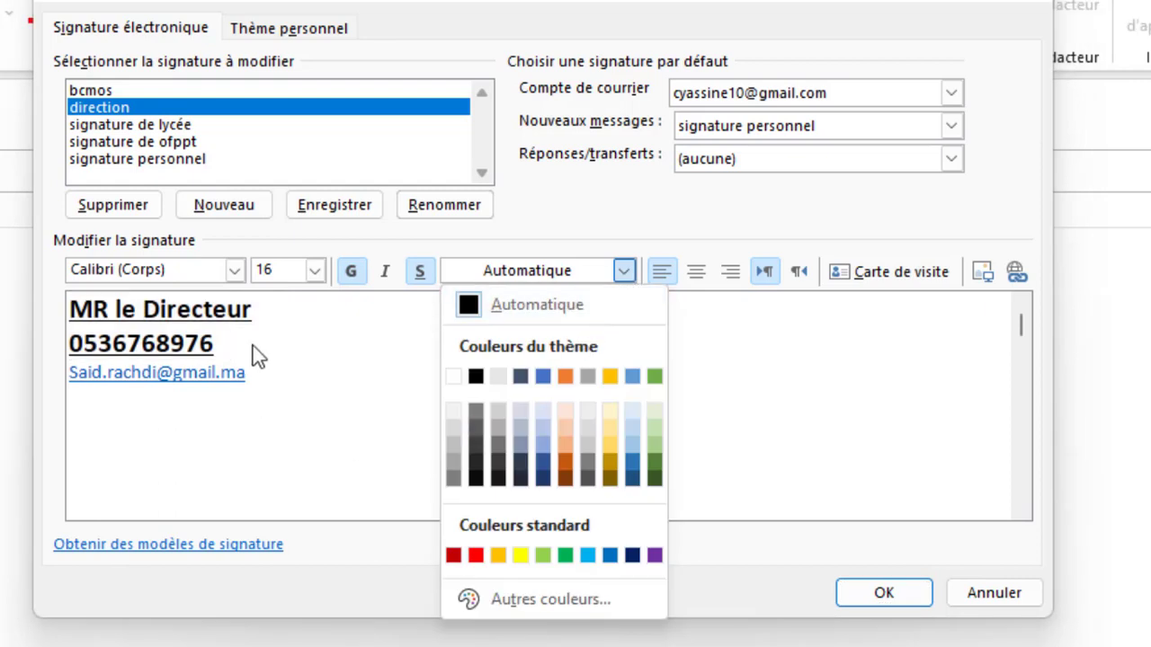
left_click(252, 313)
Step: Colour 'MR le Directeur' purple and the phone number red
left_click_drag(256, 311, 65, 311)
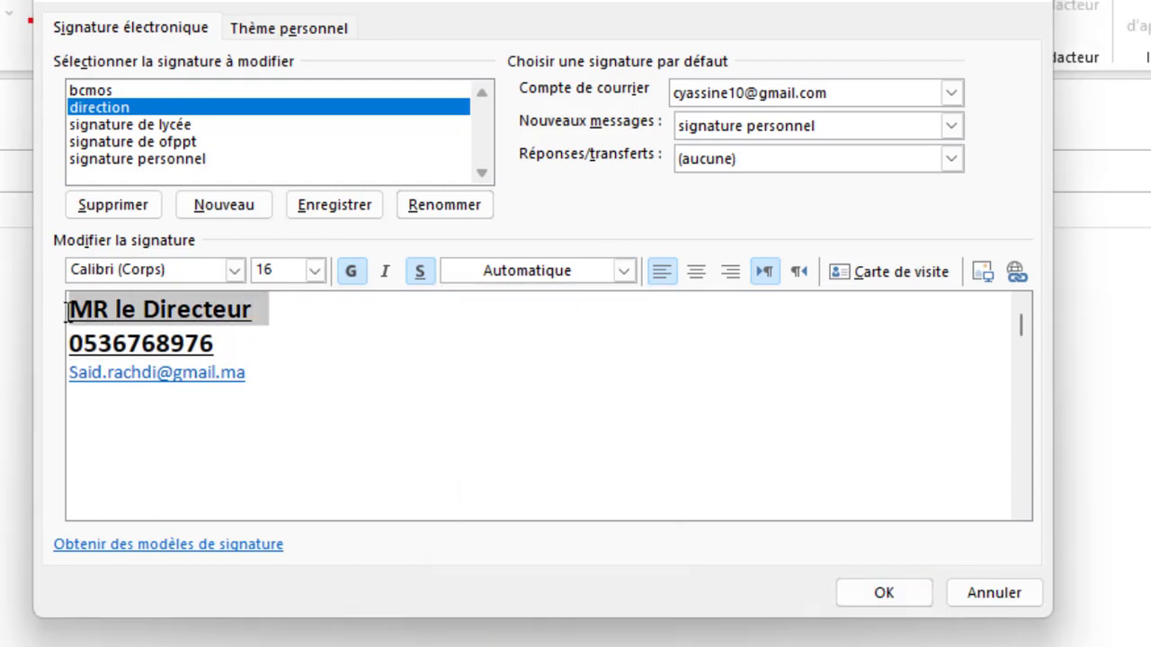
left_click(624, 271)
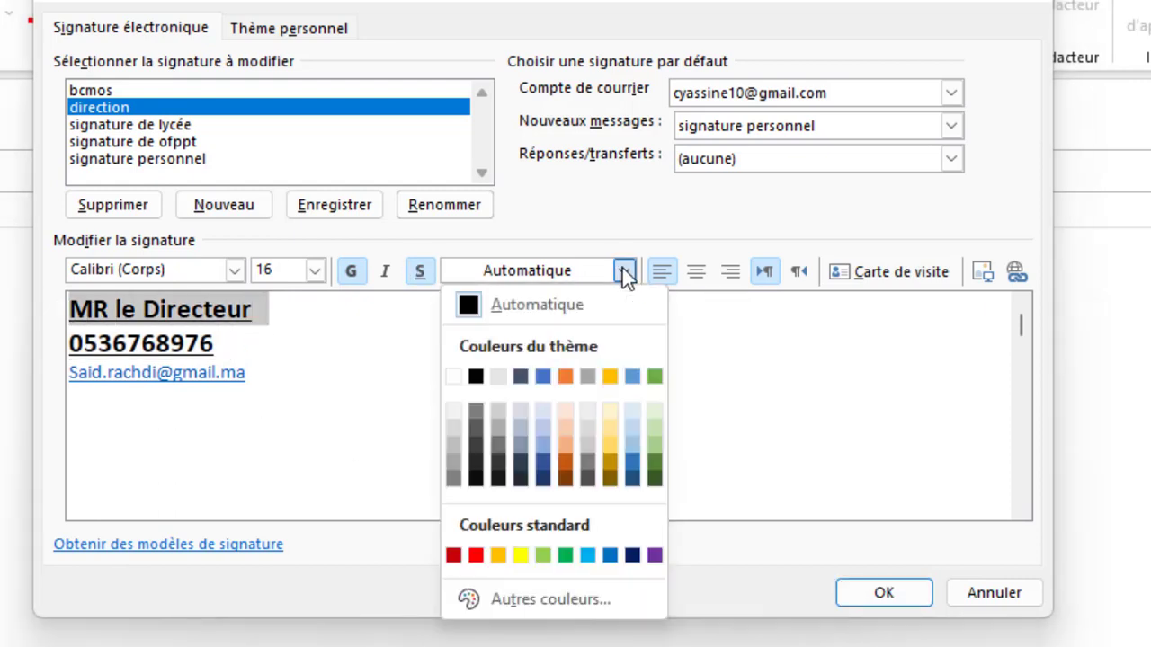
left_click(654, 555)
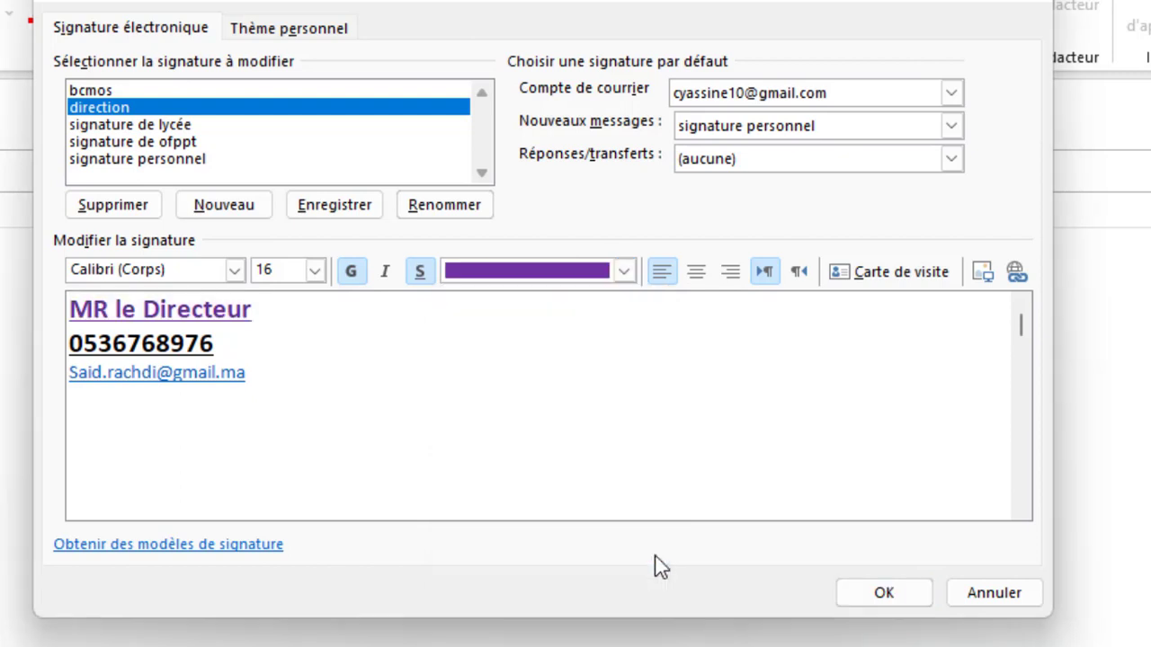
left_click_drag(229, 346, 55, 346)
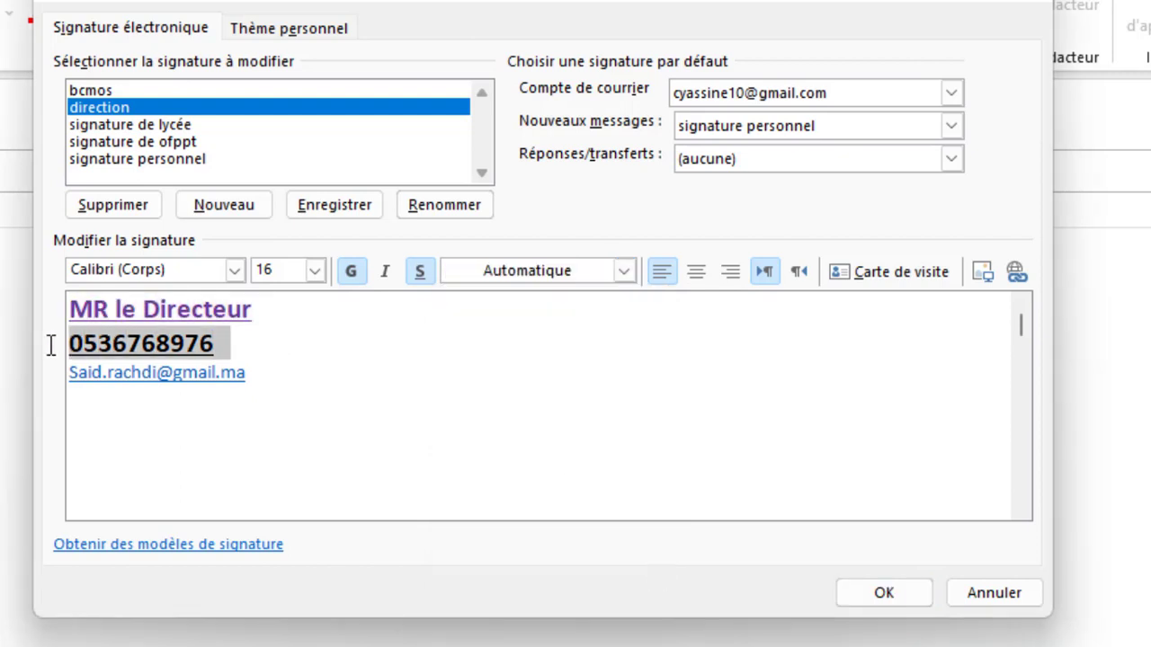
left_click(624, 273)
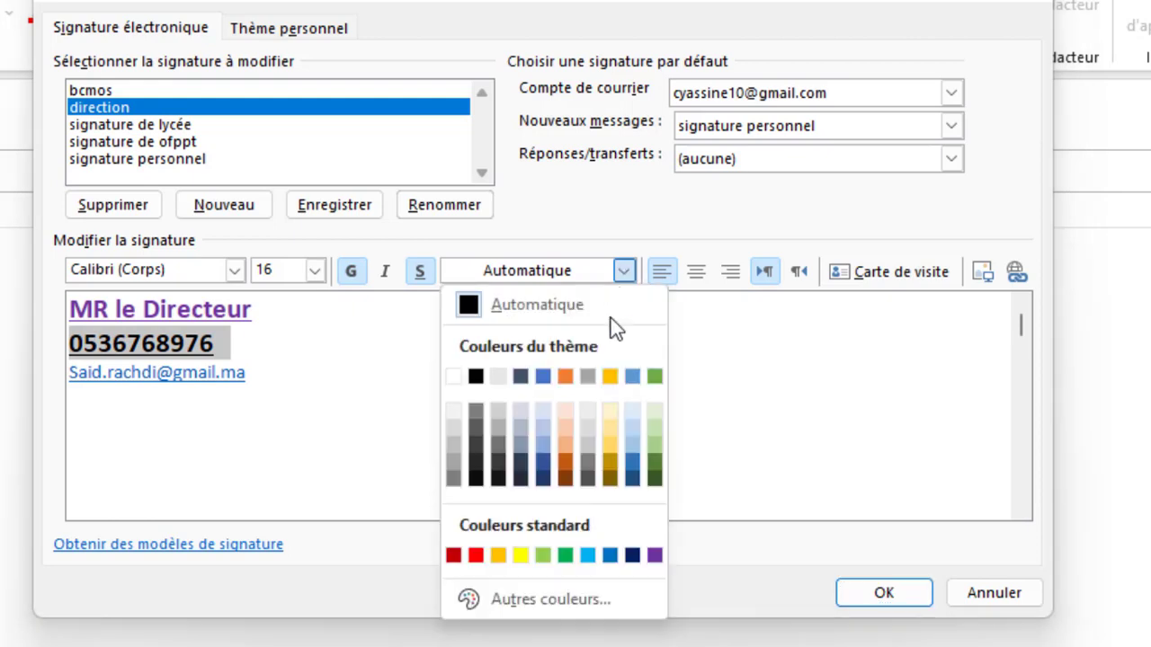
left_click(475, 552)
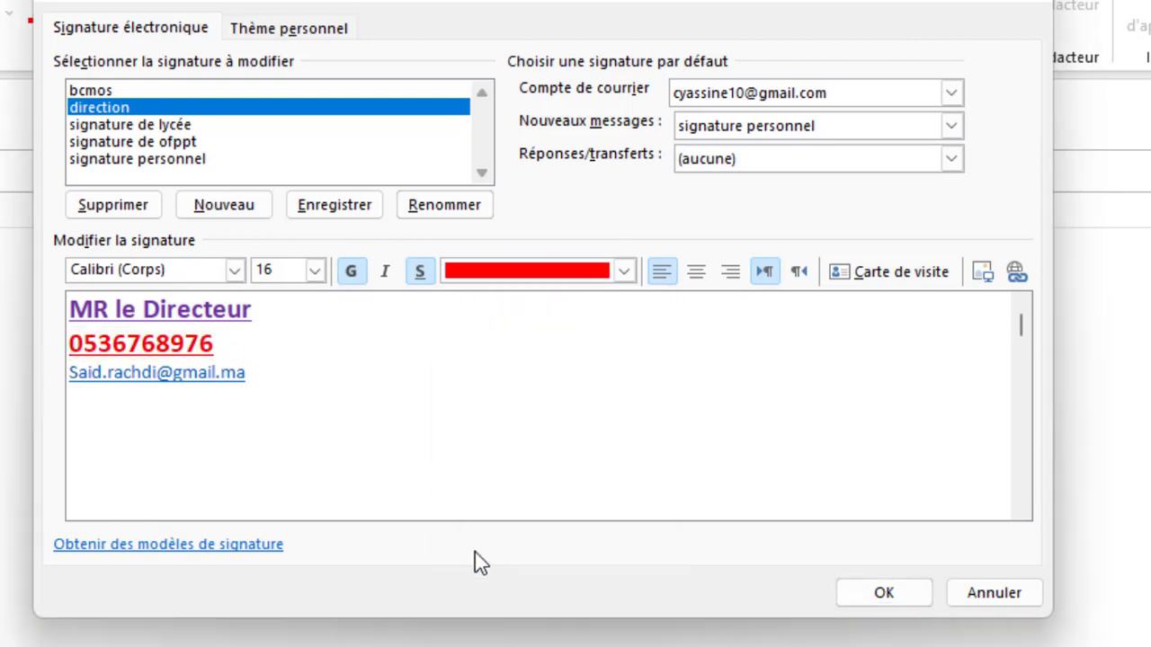
left_click(468, 380)
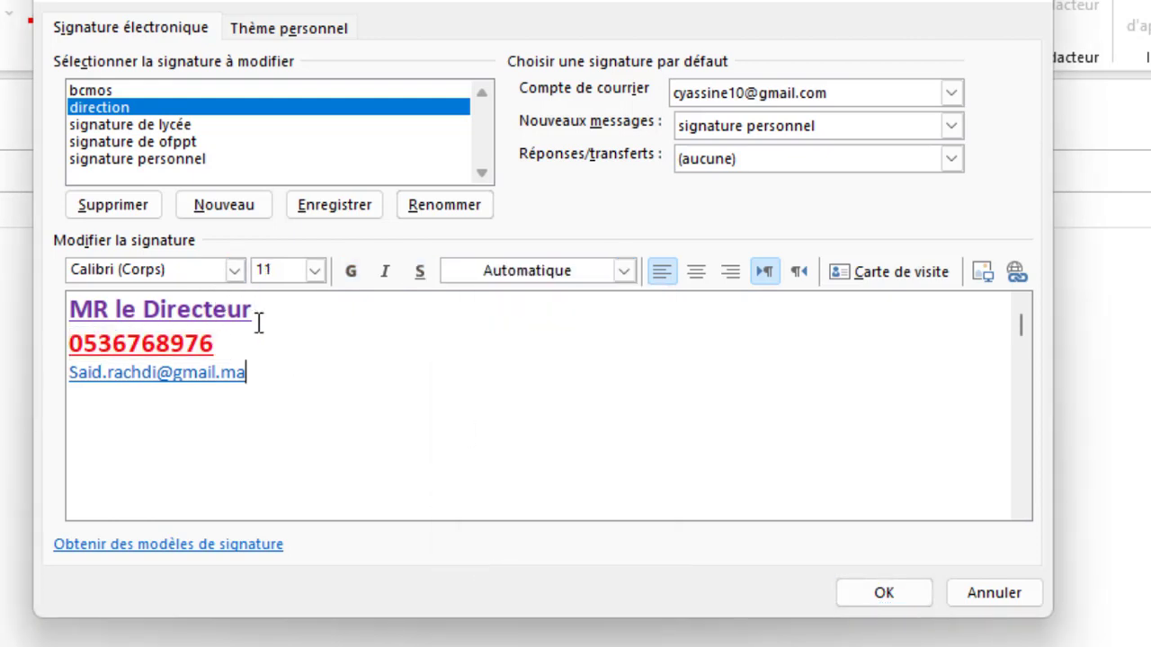
Step: Set 'MR le Directeur' to the Forte font and save the signature with OK
mouse_move(272, 321)
left_mouse_down()
mouse_move(86, 315)
mouse_move(33, 299)
left_mouse_up()
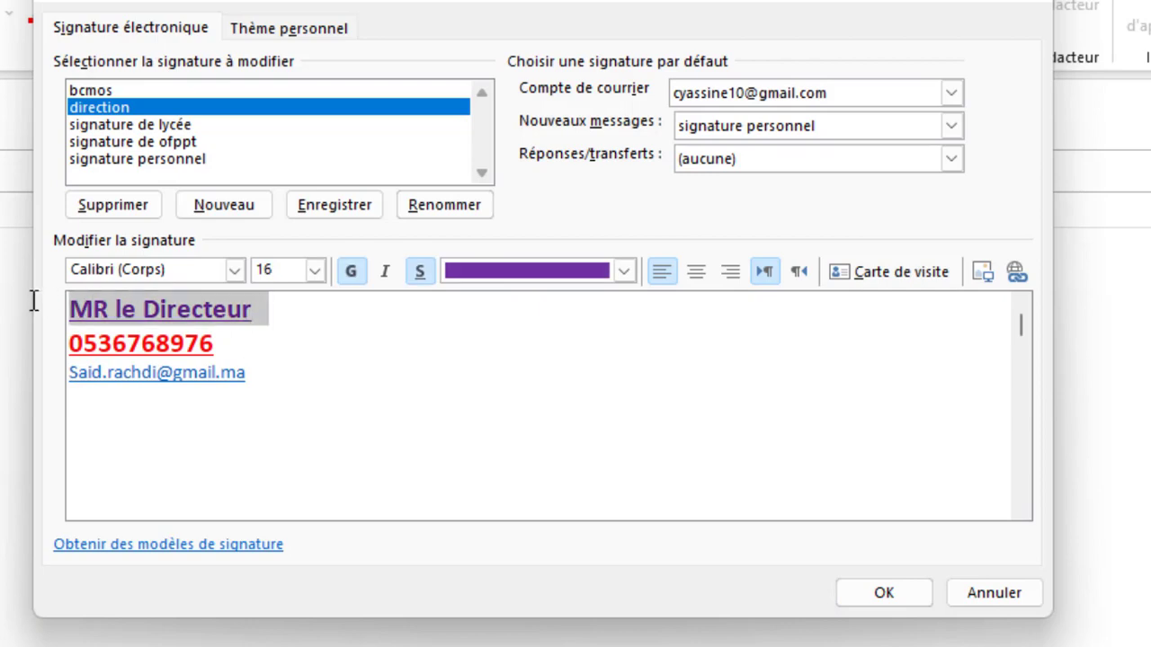
left_click(235, 269)
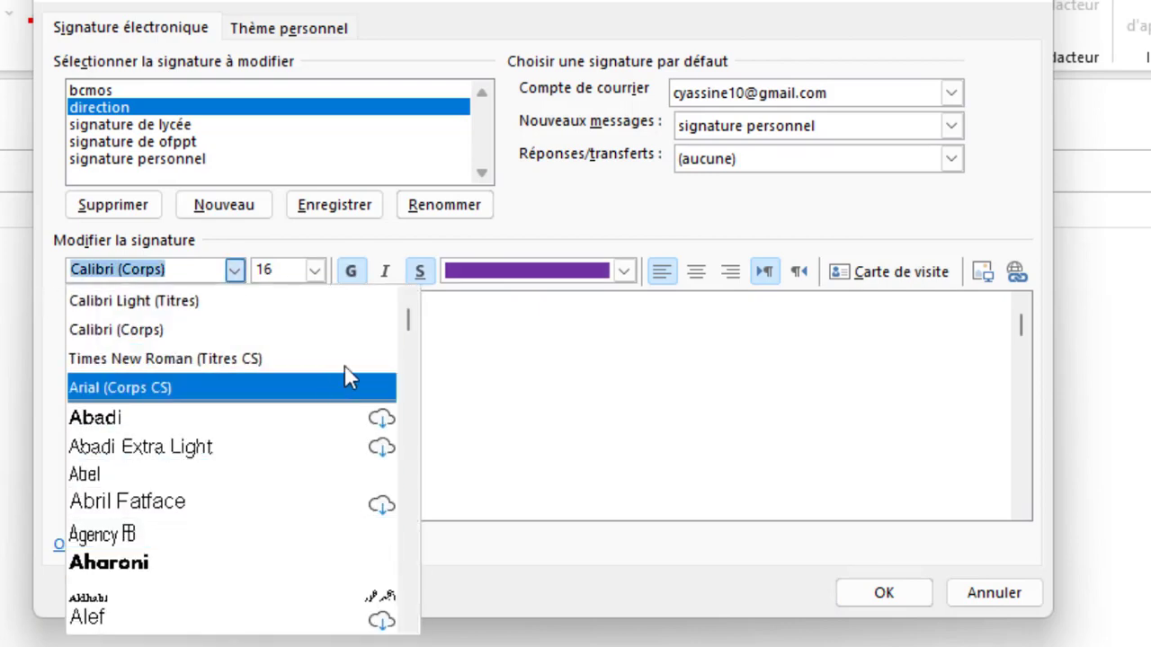
left_click_drag(408, 323, 403, 382)
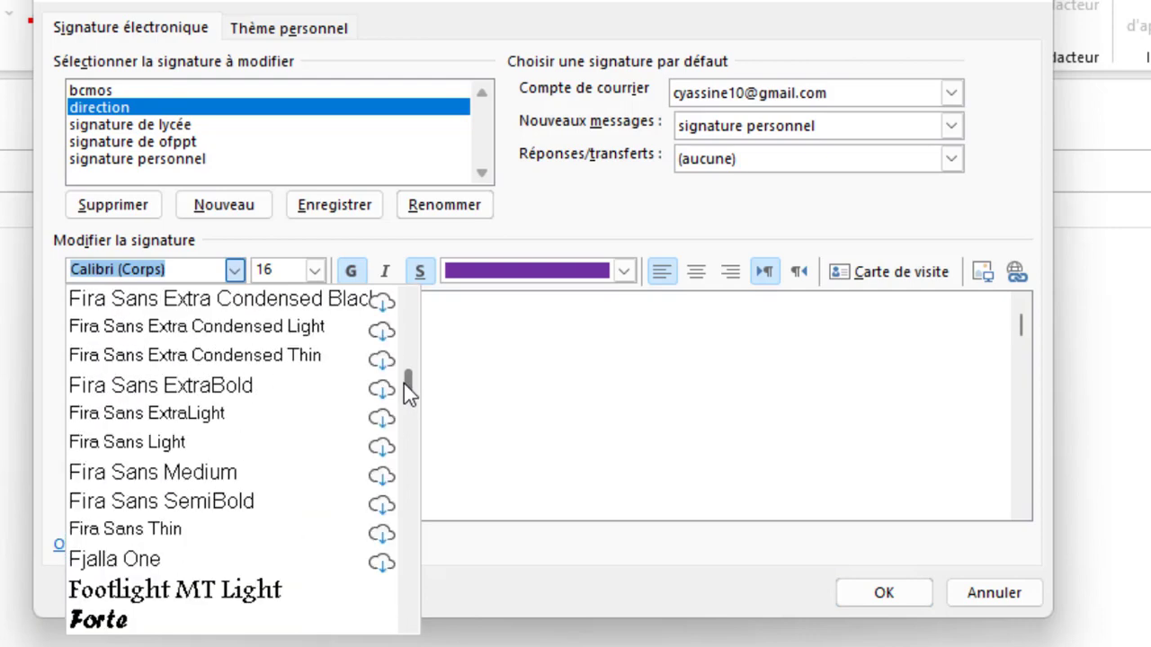
left_click(144, 634)
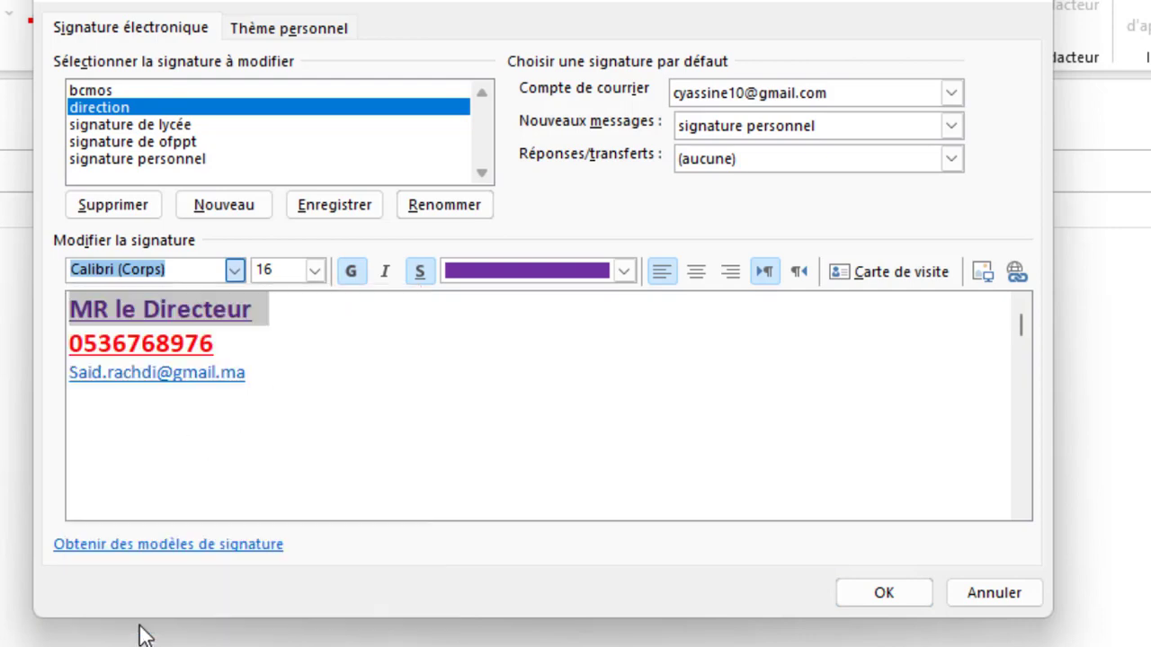
left_click(262, 361)
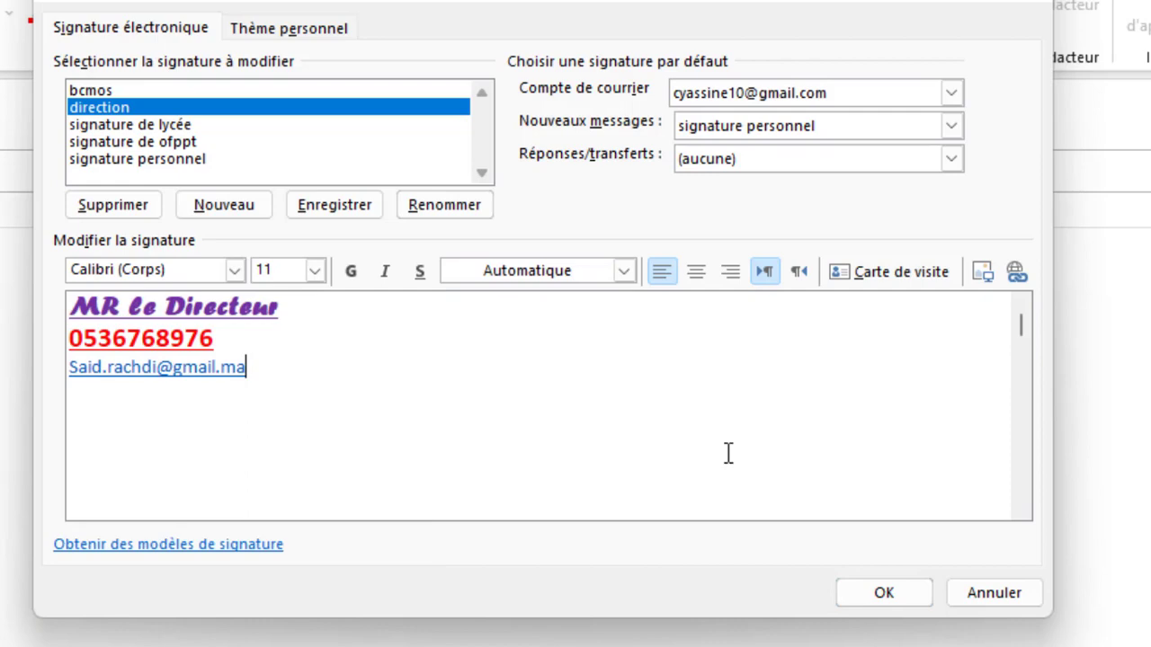
left_click(885, 593)
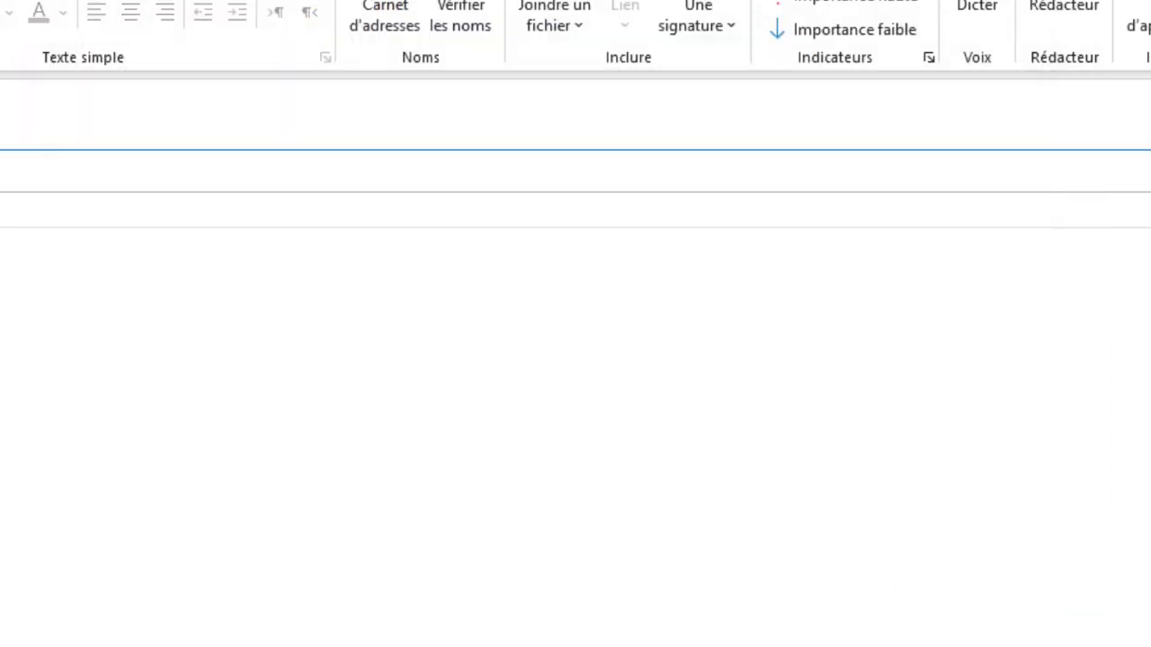
Step: Dismiss the MOS RABAT message box and insert the direction signature into the new message
left_click(728, 31)
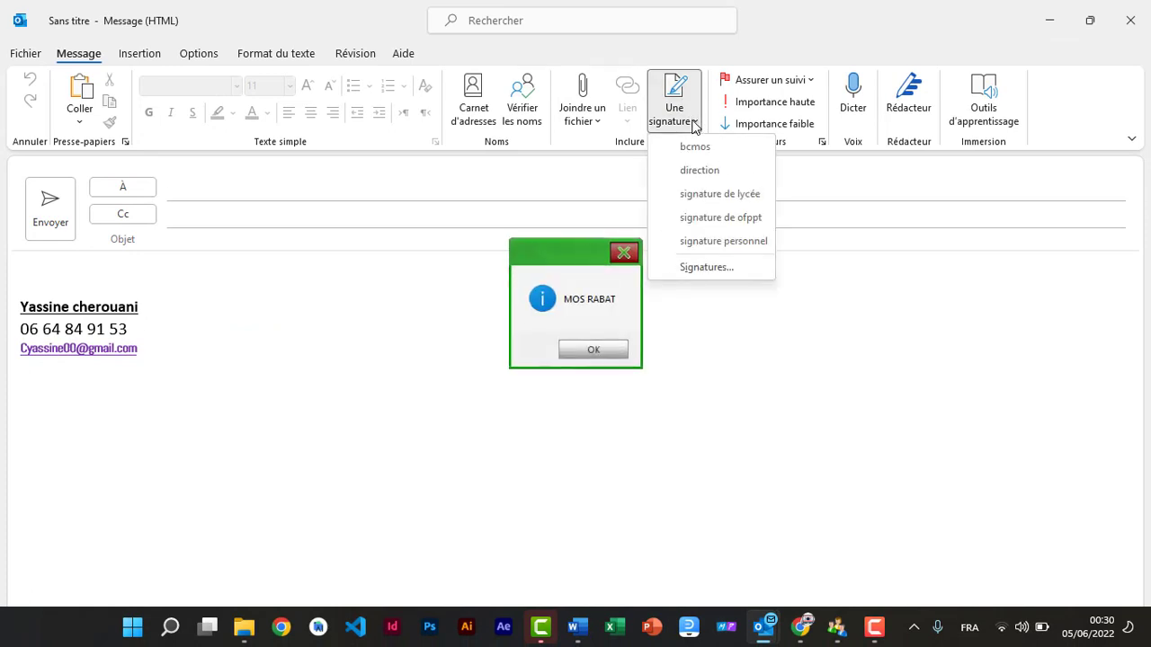
left_click(623, 254)
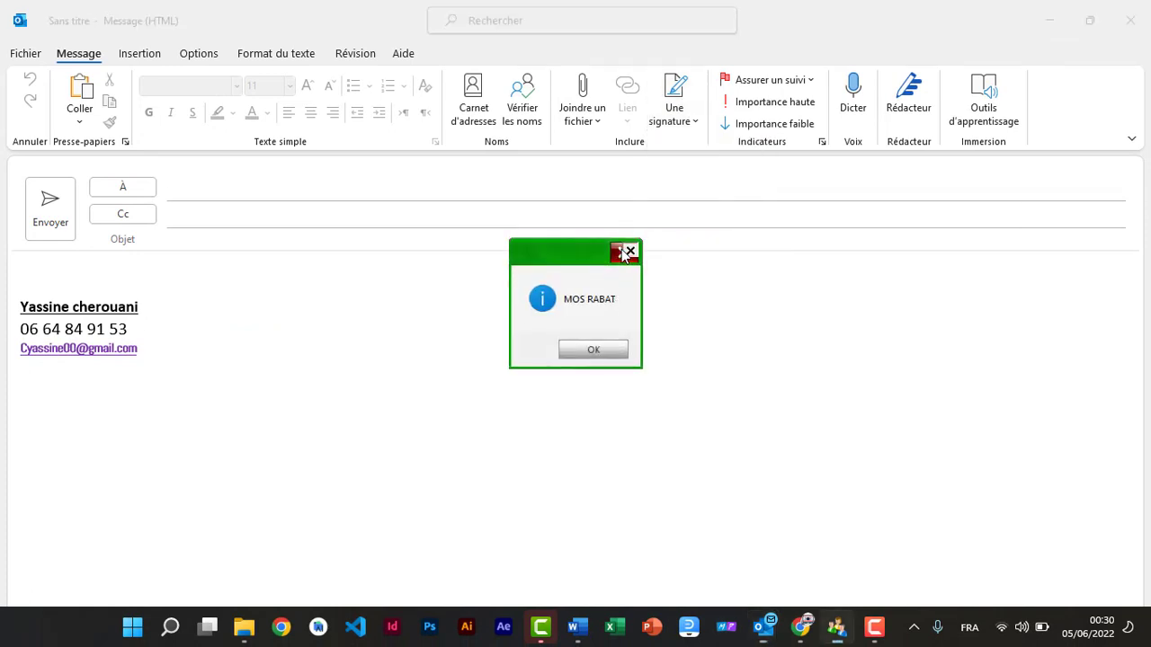
left_click(694, 125)
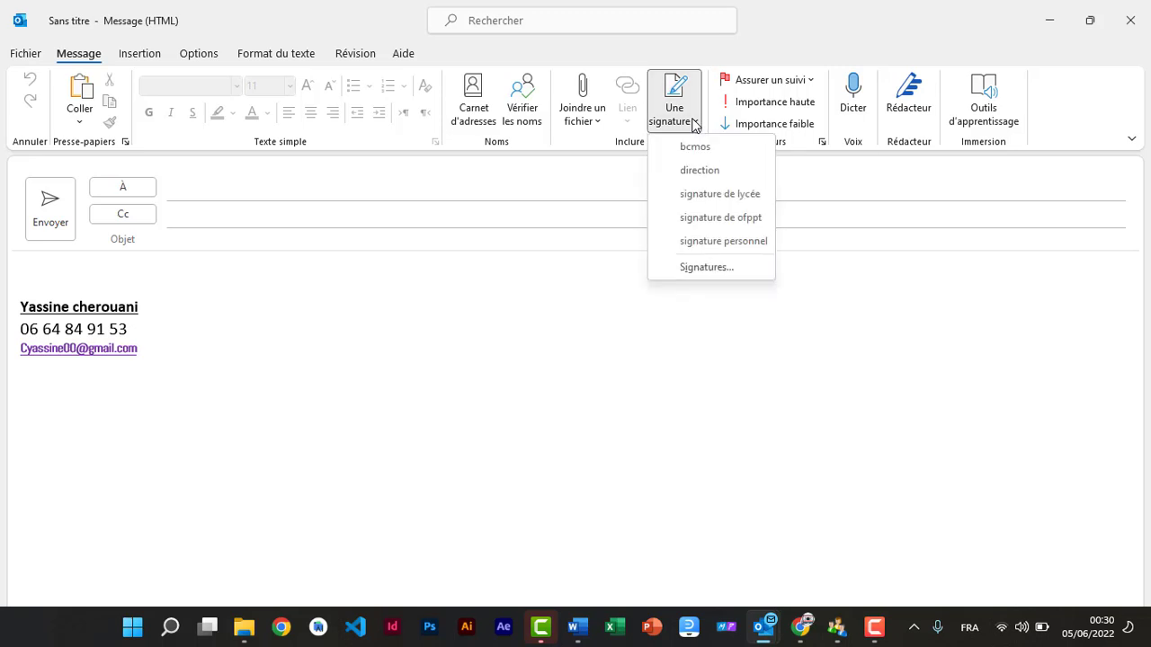
left_click(707, 173)
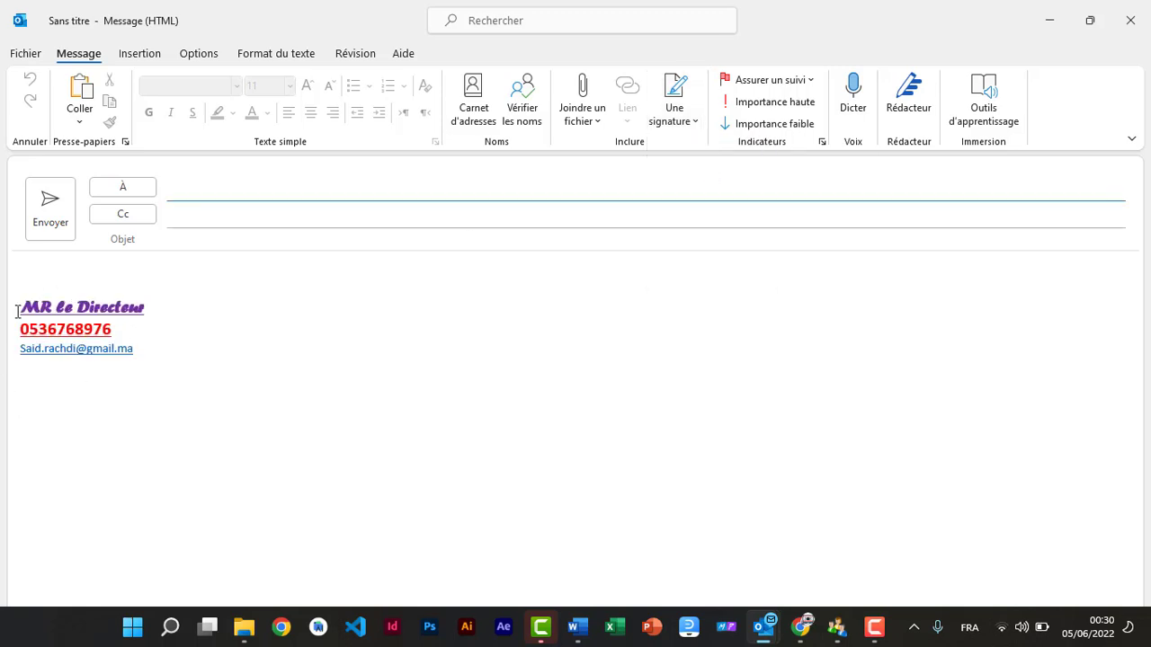
Step: Briefly swap in the personnel signature, then restore the direction signature
left_click(696, 122)
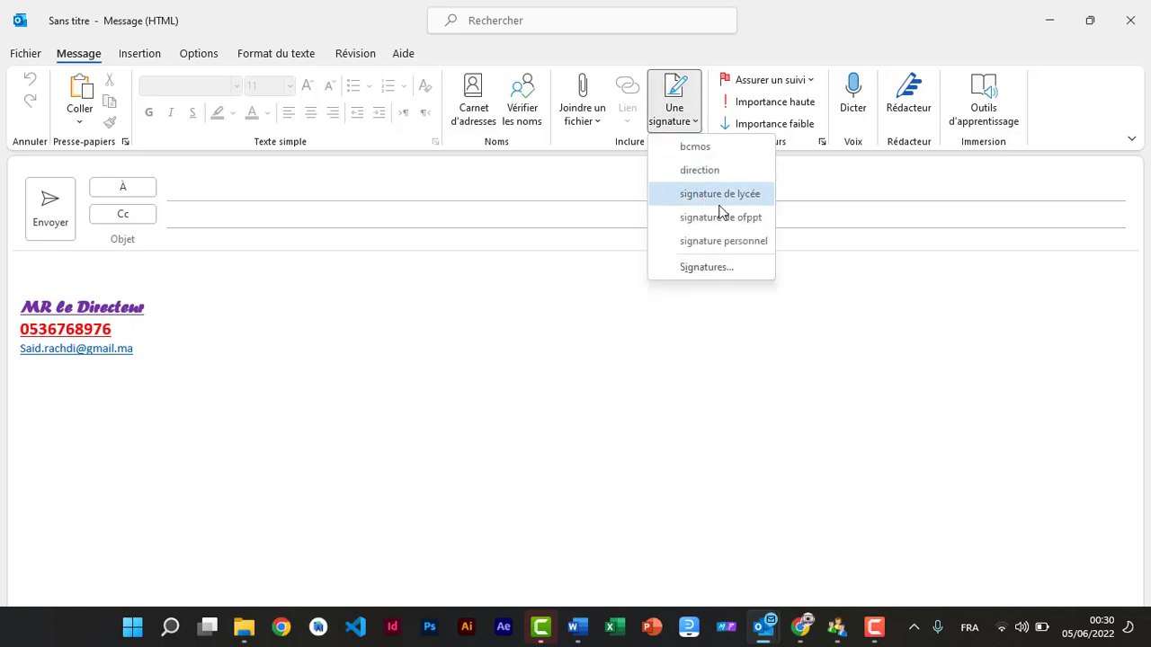
left_click(730, 240)
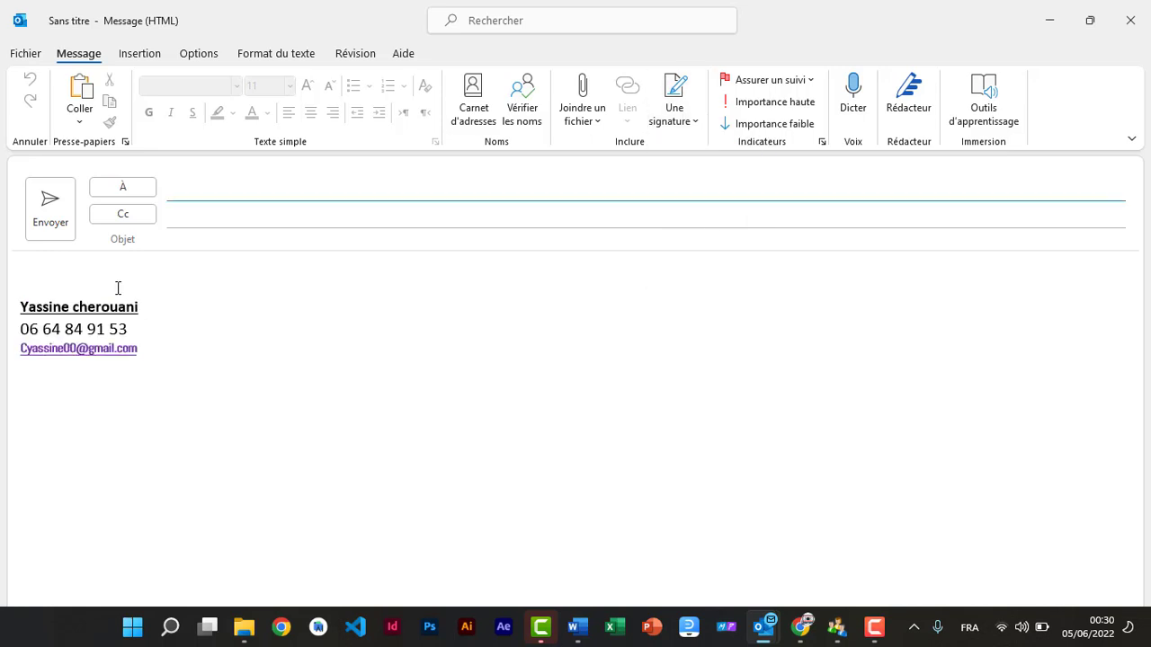
left_click(691, 121)
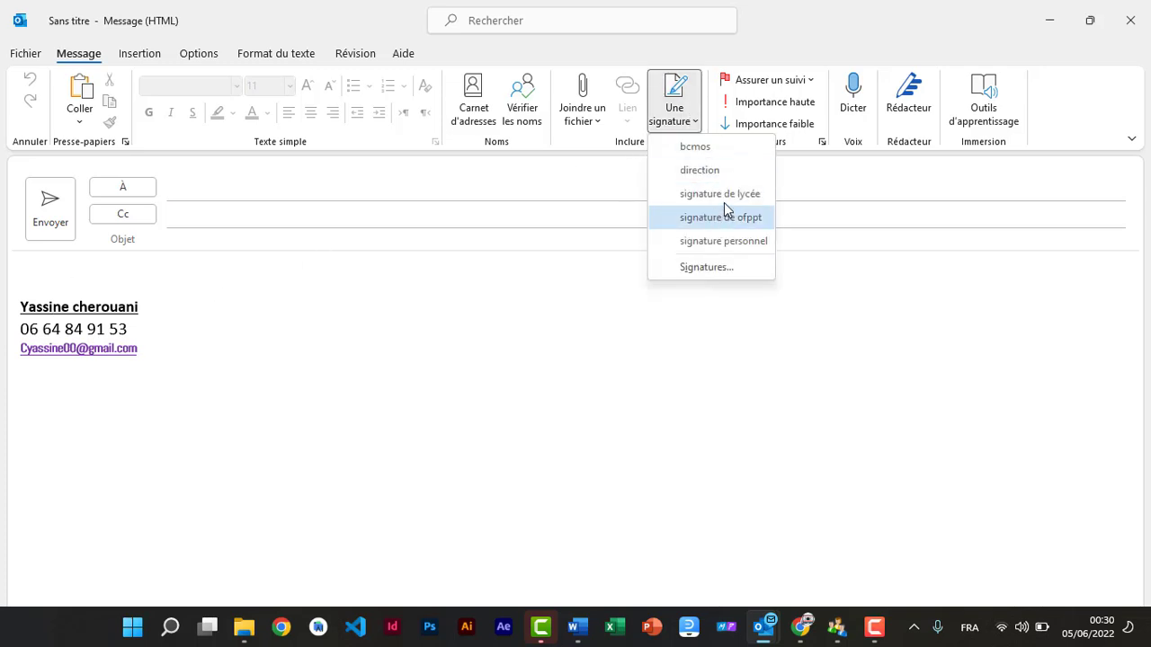
left_click(720, 179)
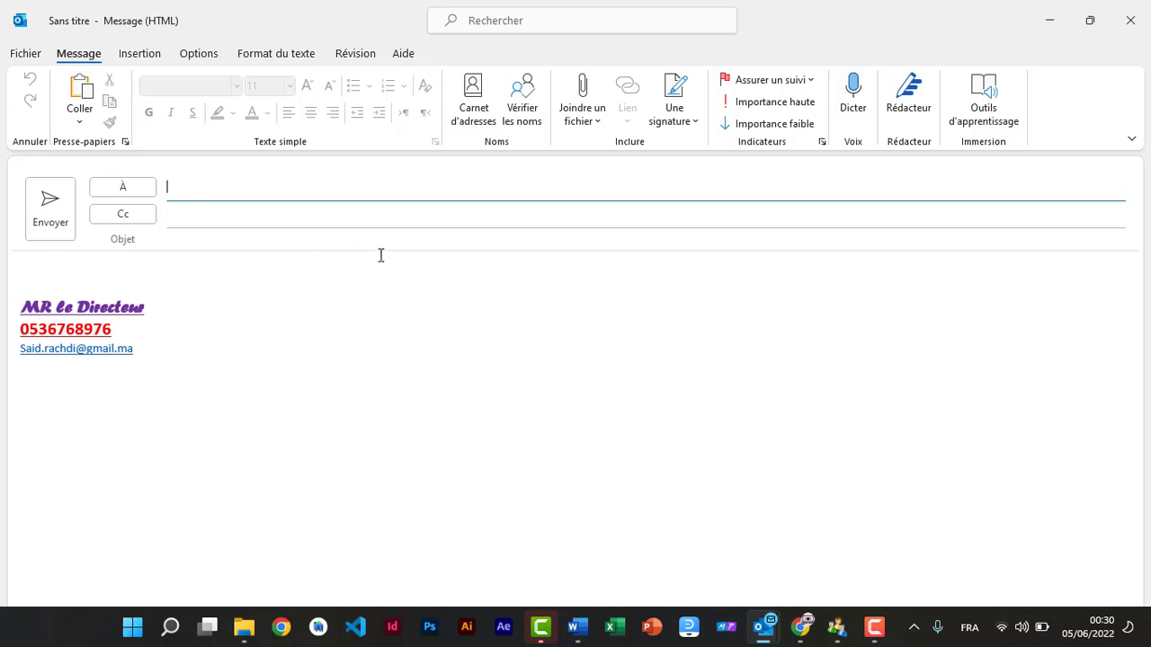
left_click(873, 624)
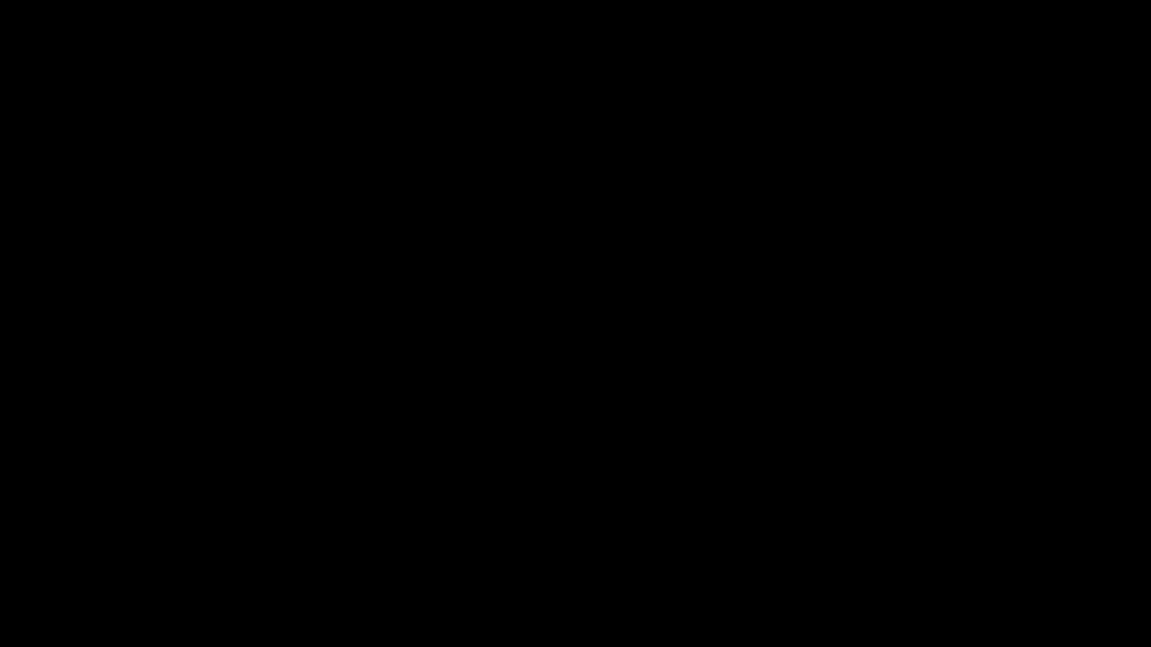